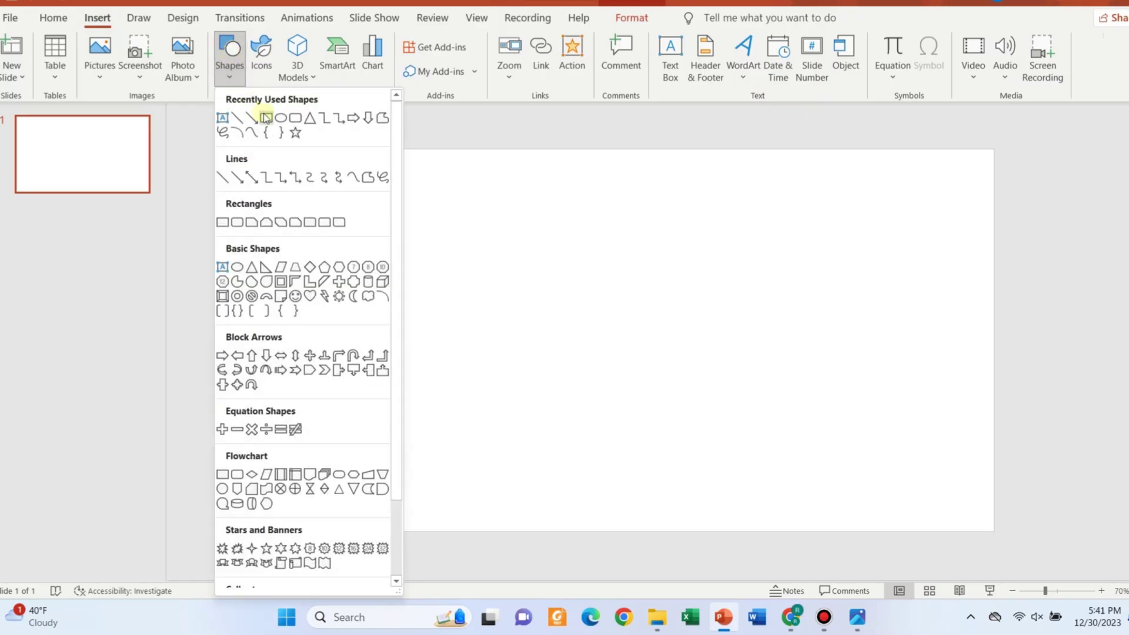
Pick the Rectangle shape, leaving a small red gradient rectangle beside a blank slide
left_click(262, 116)
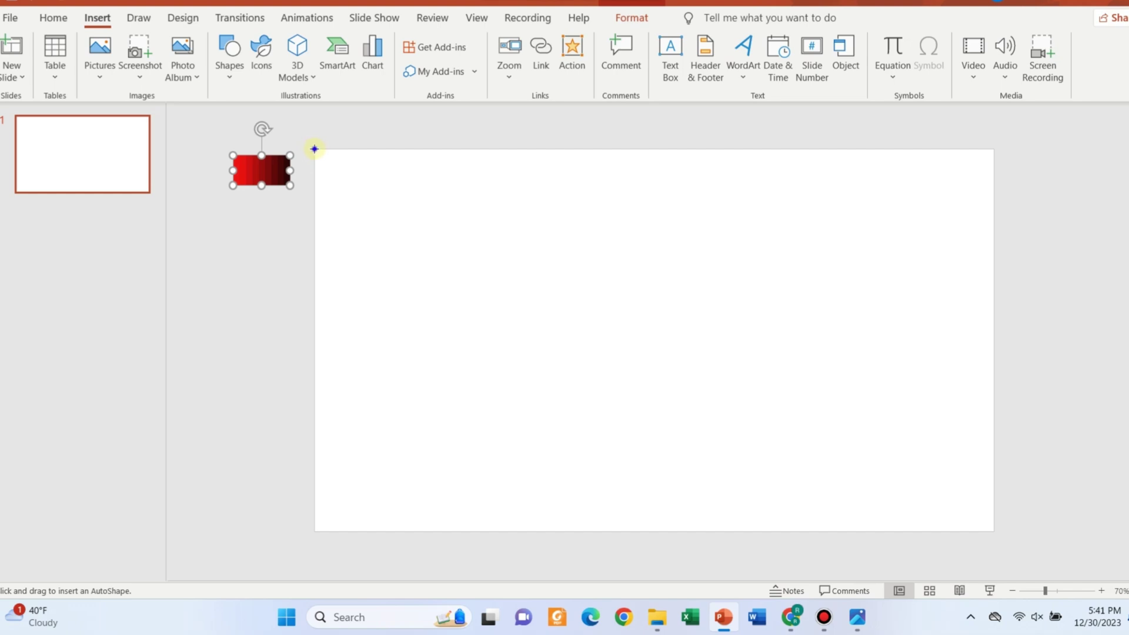
right_click(313, 148)
left_click(466, 269)
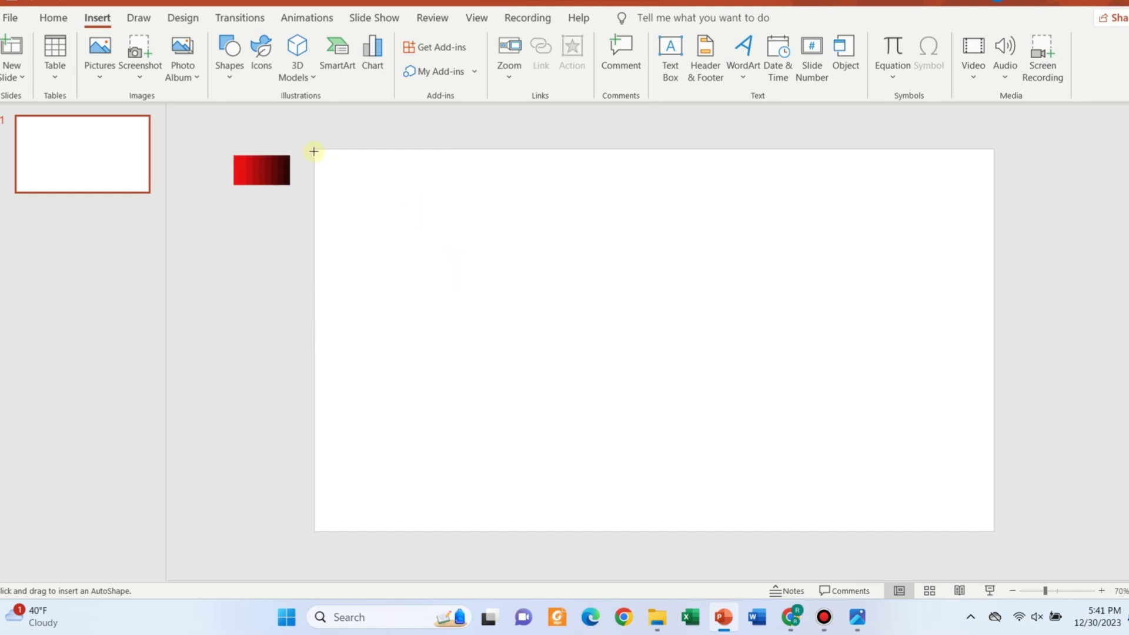
Draw a wide rectangle across the top of the slide and remove its outline
left_click_drag(314, 149, 995, 288)
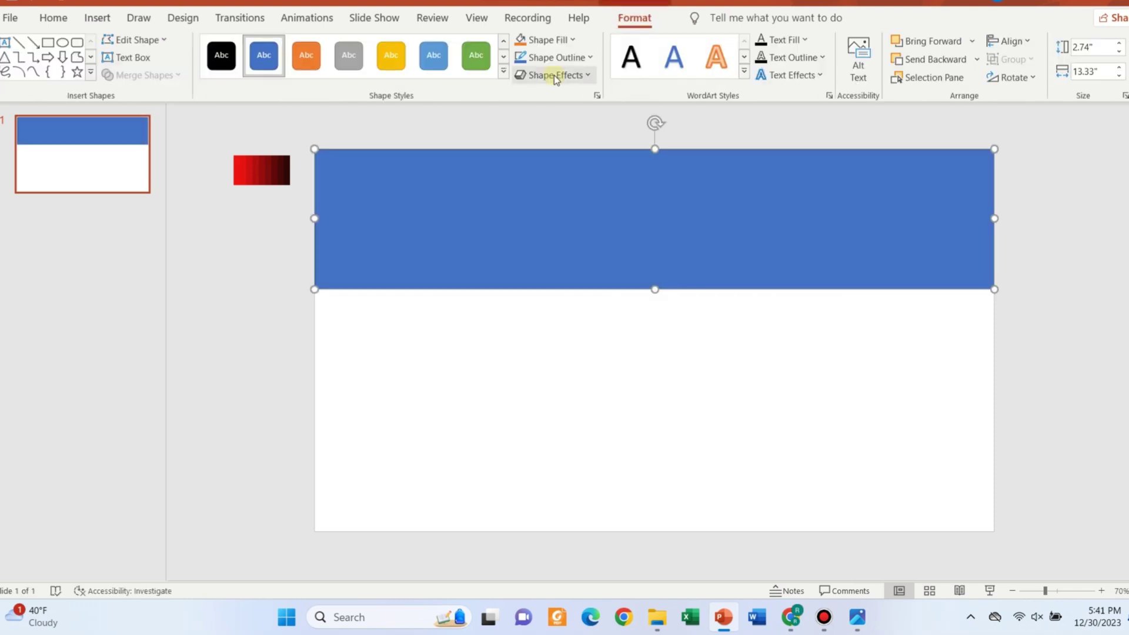
left_click(554, 57)
left_click(595, 222)
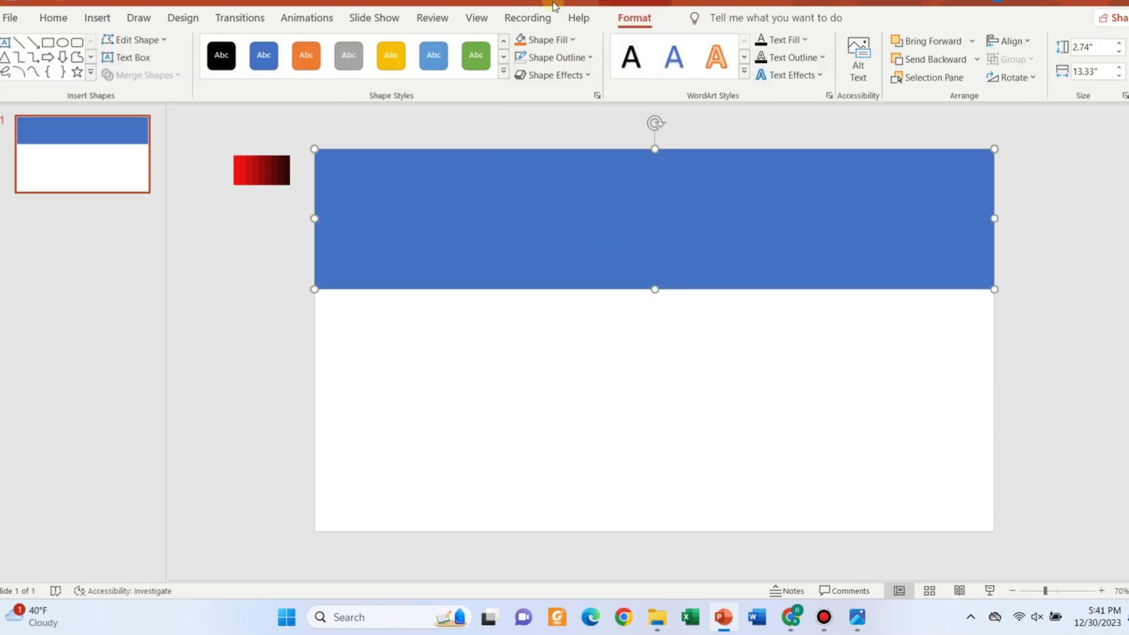
Fill the band with the dark red sampled by eyedropper from the gradient swatch
left_click(536, 40)
left_click(595, 284)
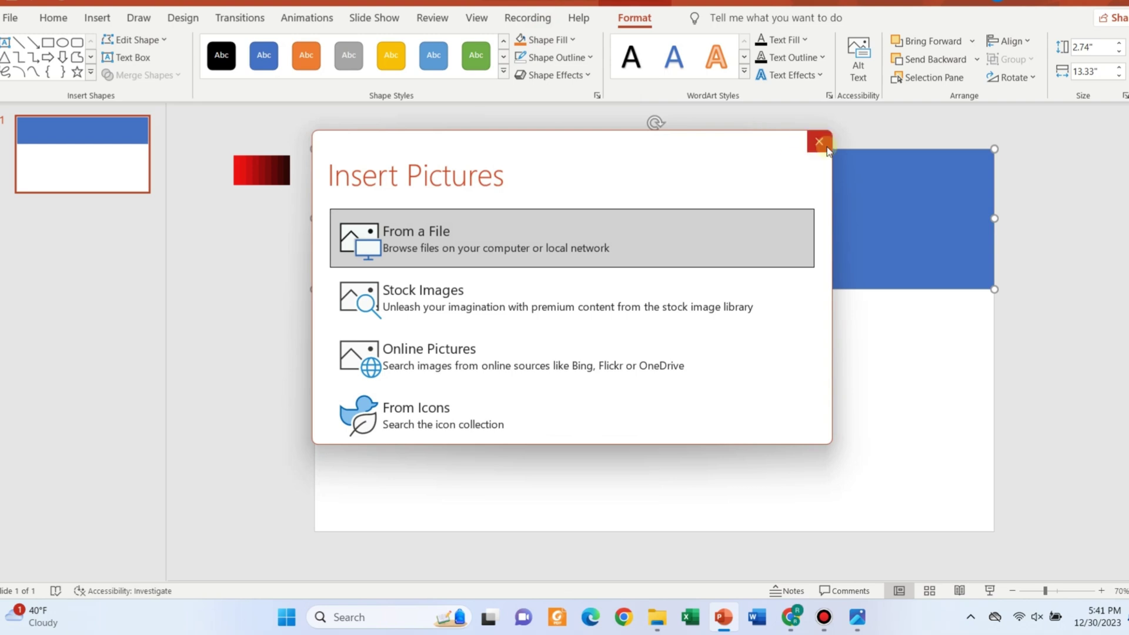
left_click(819, 139)
left_click(547, 40)
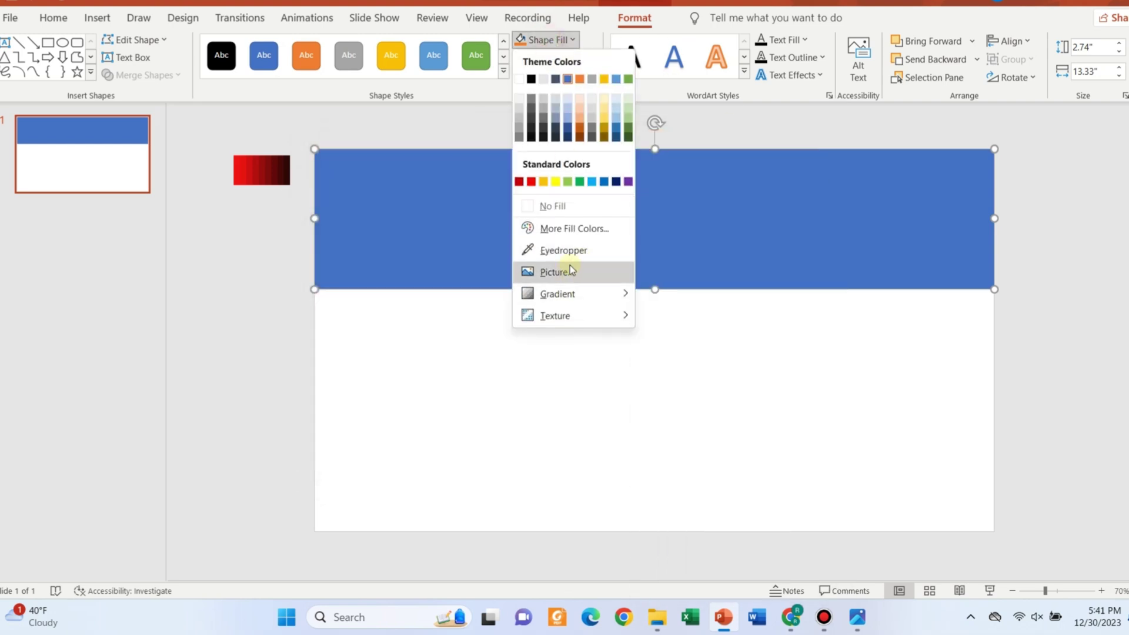
left_click(573, 249)
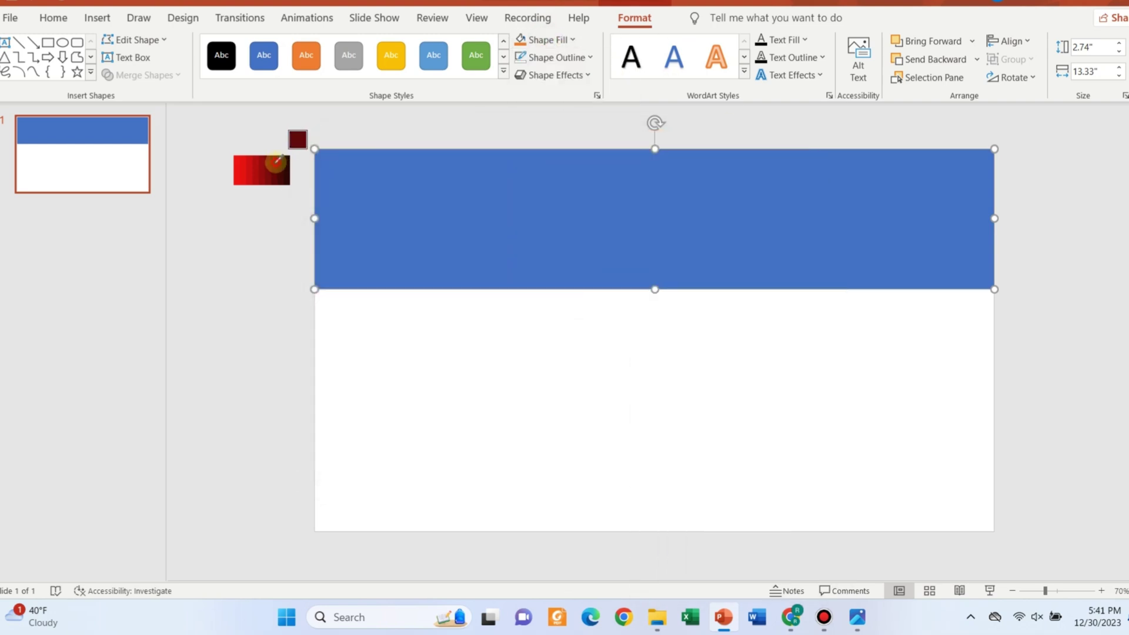
left_click(275, 163)
left_click(1031, 340)
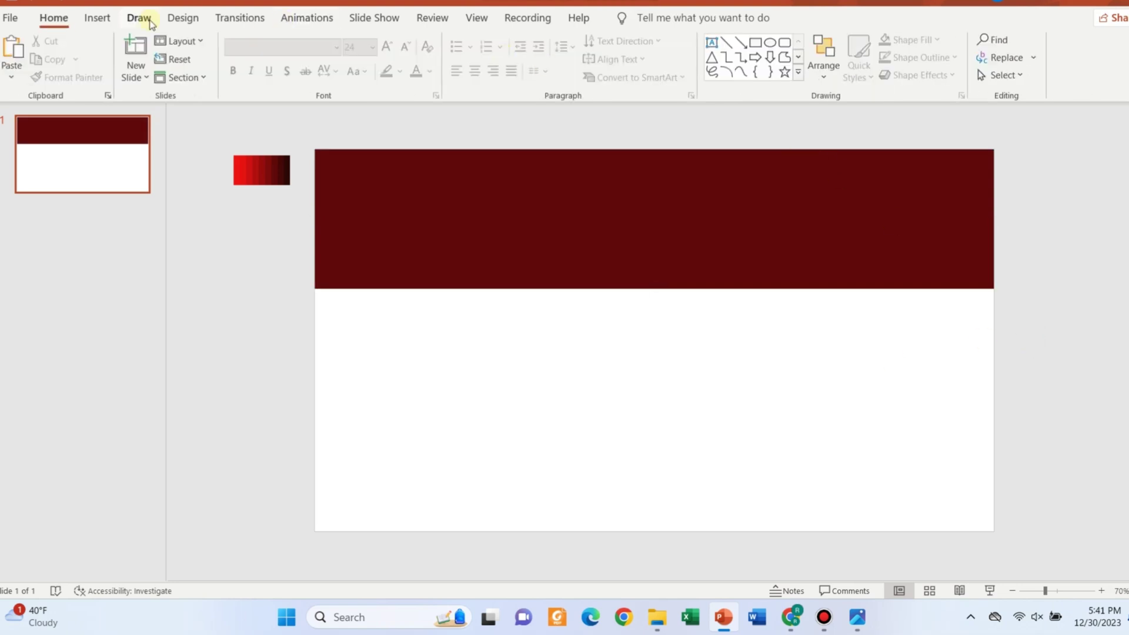
left_click(96, 18)
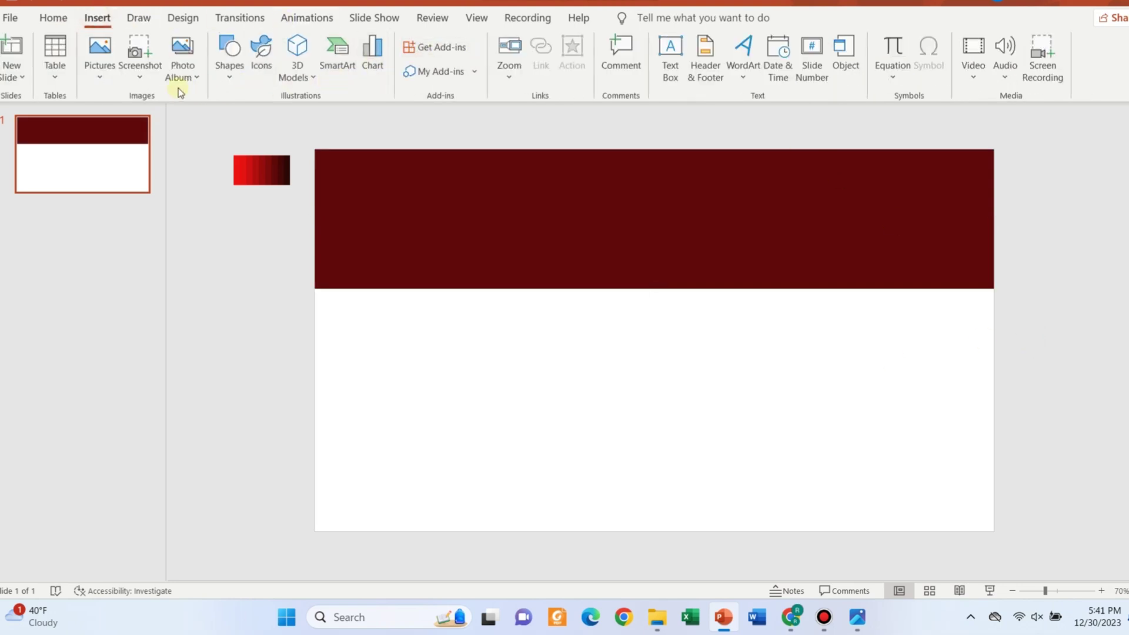
left_click(229, 61)
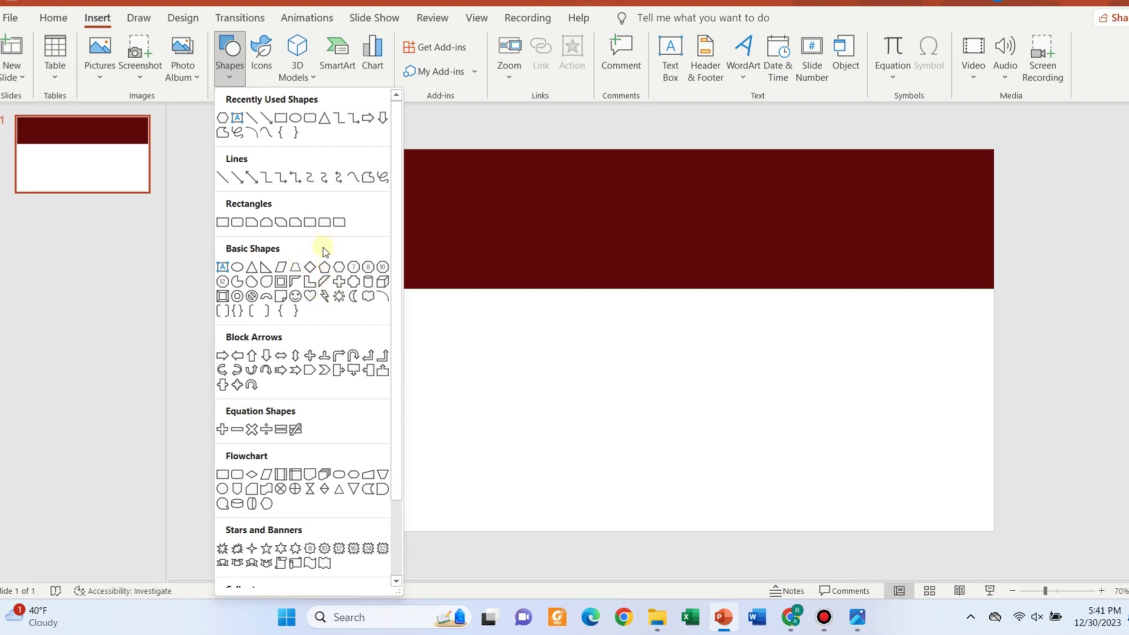
Draw a hexagon straddling the banner's lower edge
left_click(336, 269)
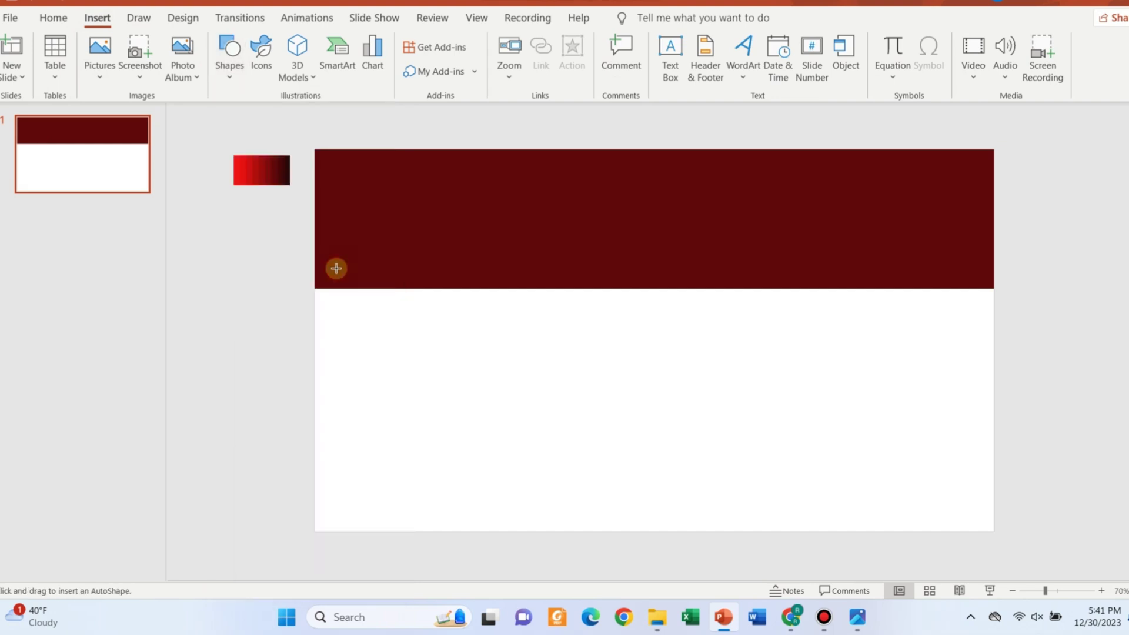
left_click_drag(419, 318, 471, 345)
left_click_drag(458, 307, 456, 291)
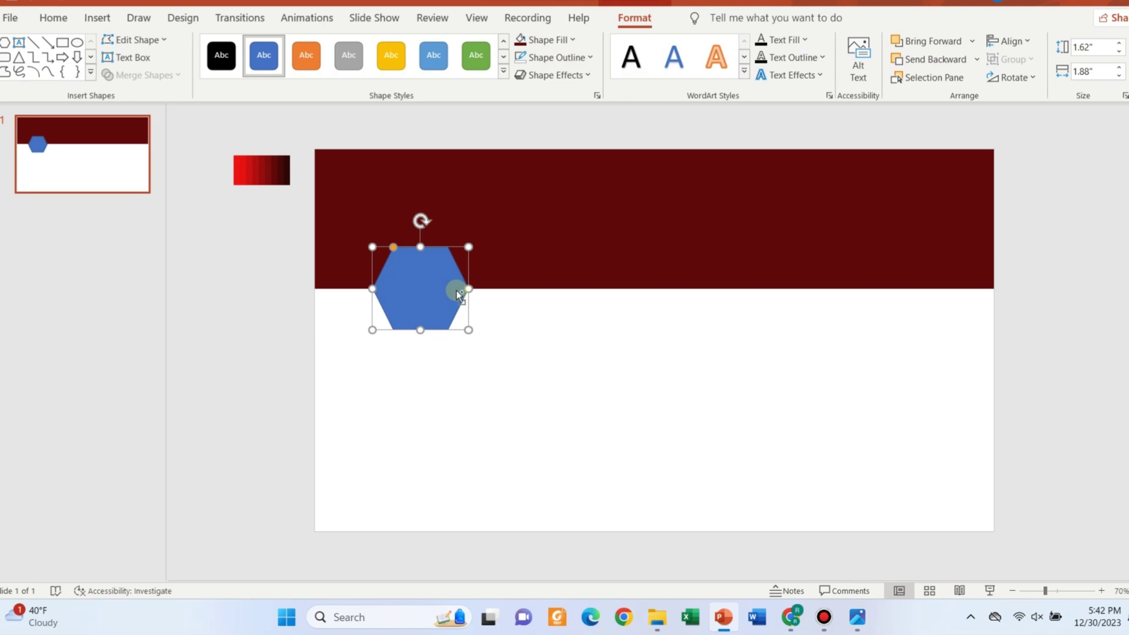
Paste a spare copy of the hexagon off the slide on the left
key("ctrl+c")
left_click(205, 336)
key("ctrl+v")
left_click_drag(435, 328, 250, 337)
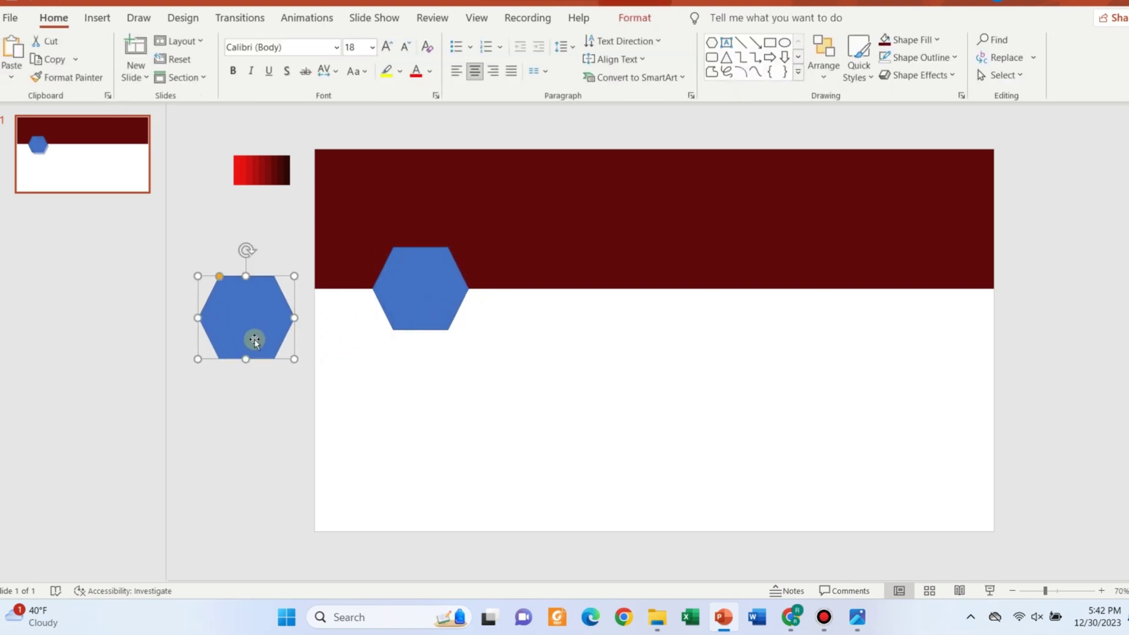
left_click(546, 325)
Duplicate the hexagon into four spread along the banner edge, then select all four
left_click(408, 288)
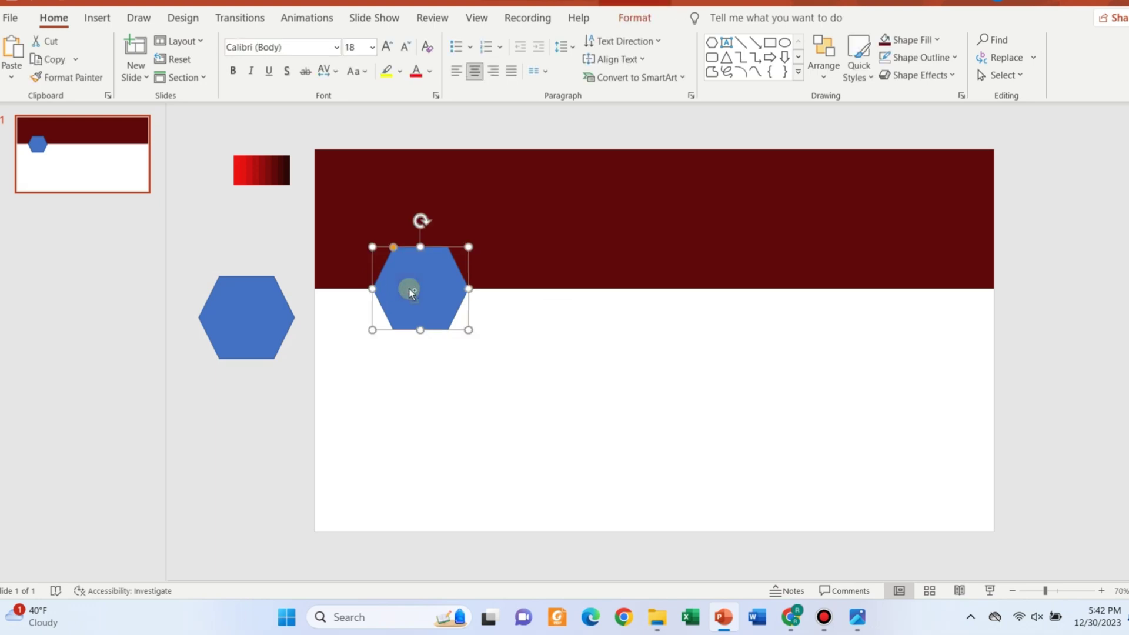
key("ctrl+d")
key("ctrl+d")
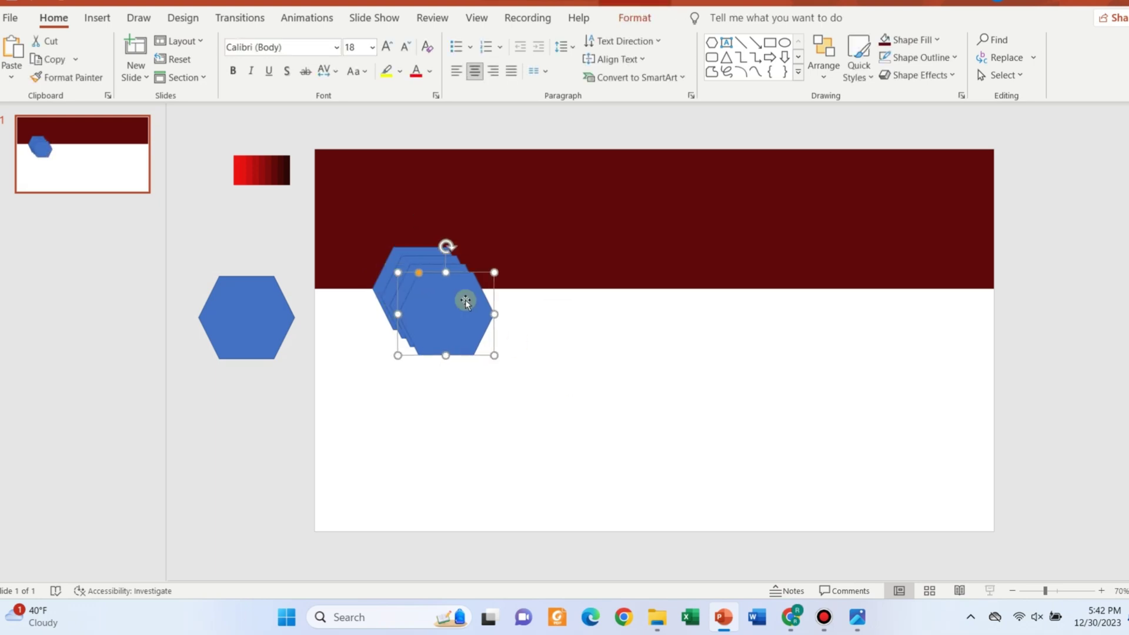
key("ctrl+d")
left_click_drag(466, 299, 913, 272)
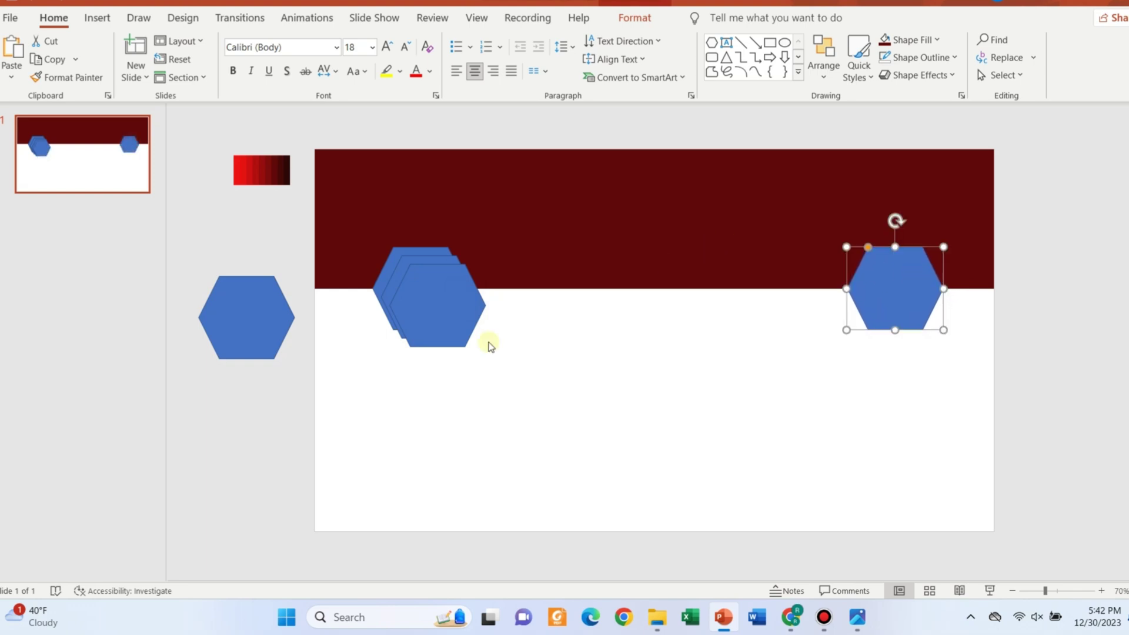
left_click_drag(441, 326, 746, 308)
left_click_drag(447, 299, 592, 291)
left_click_drag(292, 223, 1039, 408)
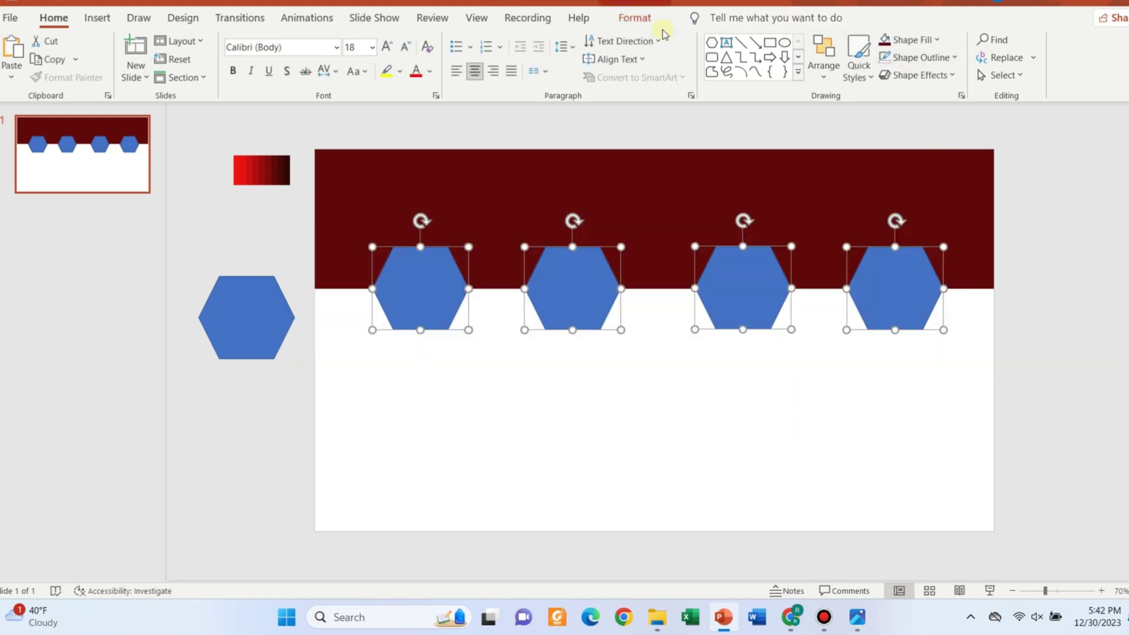
Distribute the four hexagons horizontally
left_click(636, 17)
left_click(1009, 41)
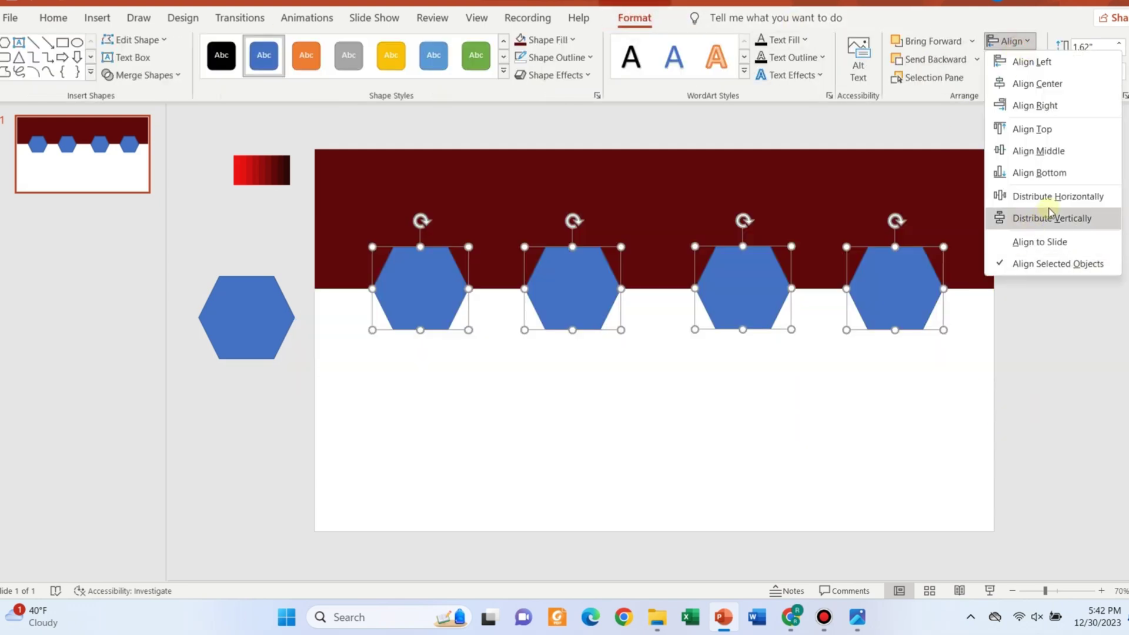
left_click(1068, 201)
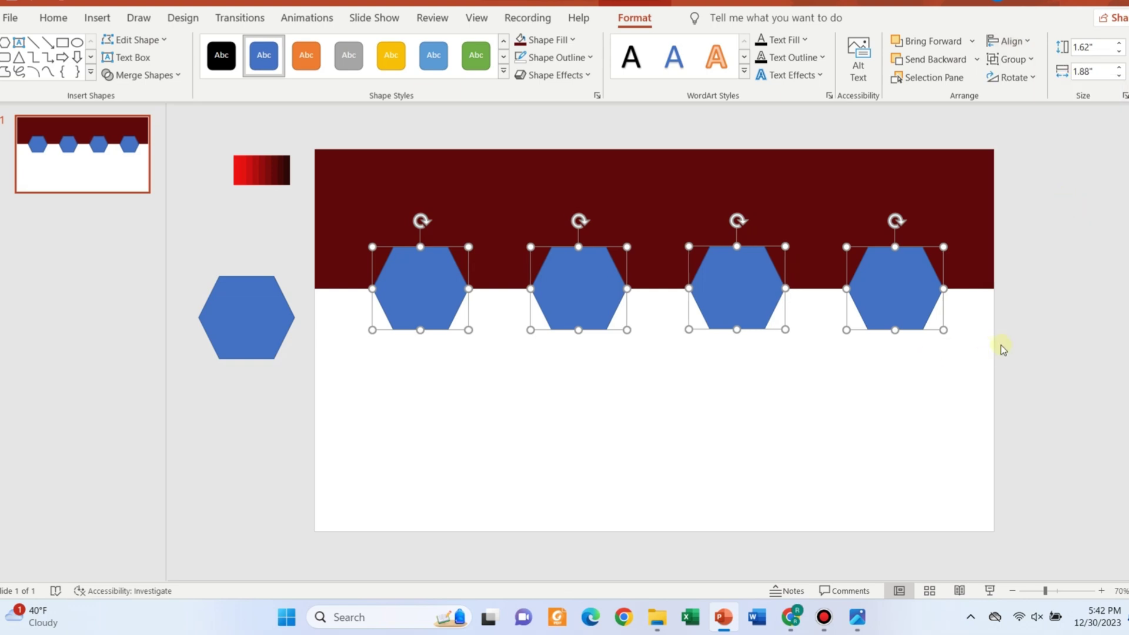
left_click(1053, 337)
Remove the outlines from the banner-and-hexagons selection
left_click(877, 232)
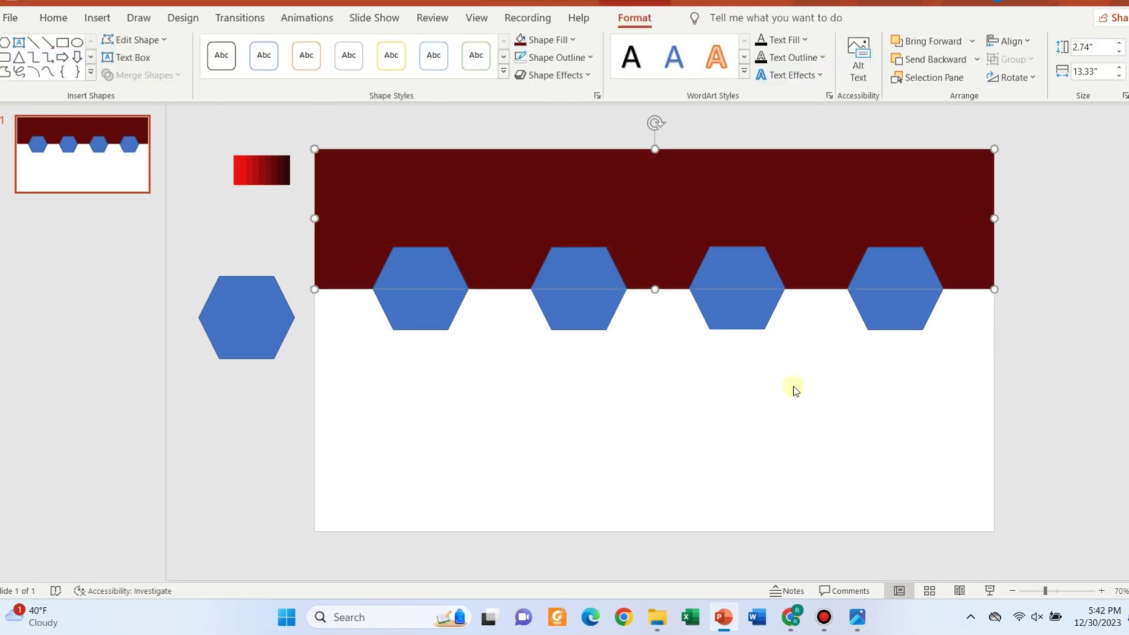
left_click(918, 325)
left_click(733, 325, "shift")
left_click(584, 320, "shift")
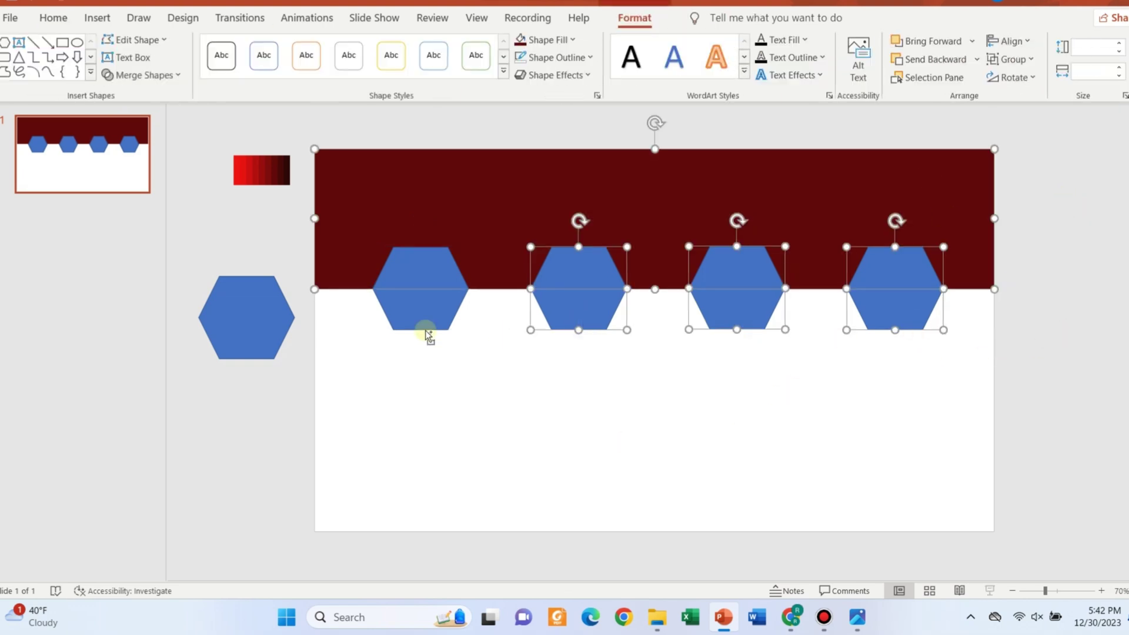
left_click(424, 327, "shift")
left_click(568, 57)
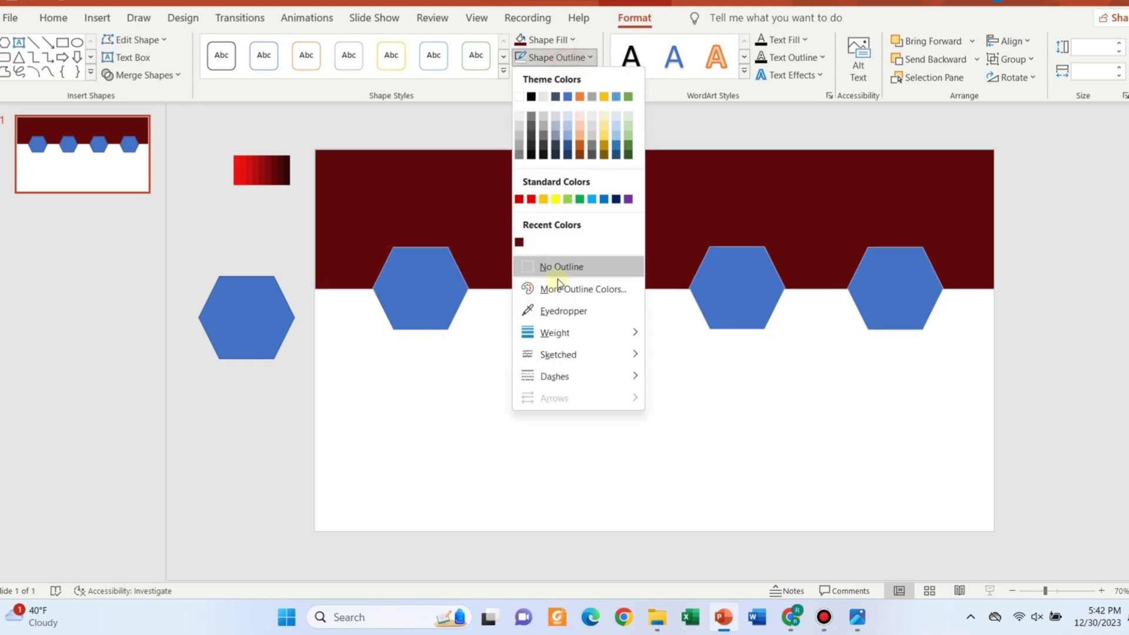
left_click(551, 263)
Bring the dark red banner in front of the hexagons
left_click(158, 75)
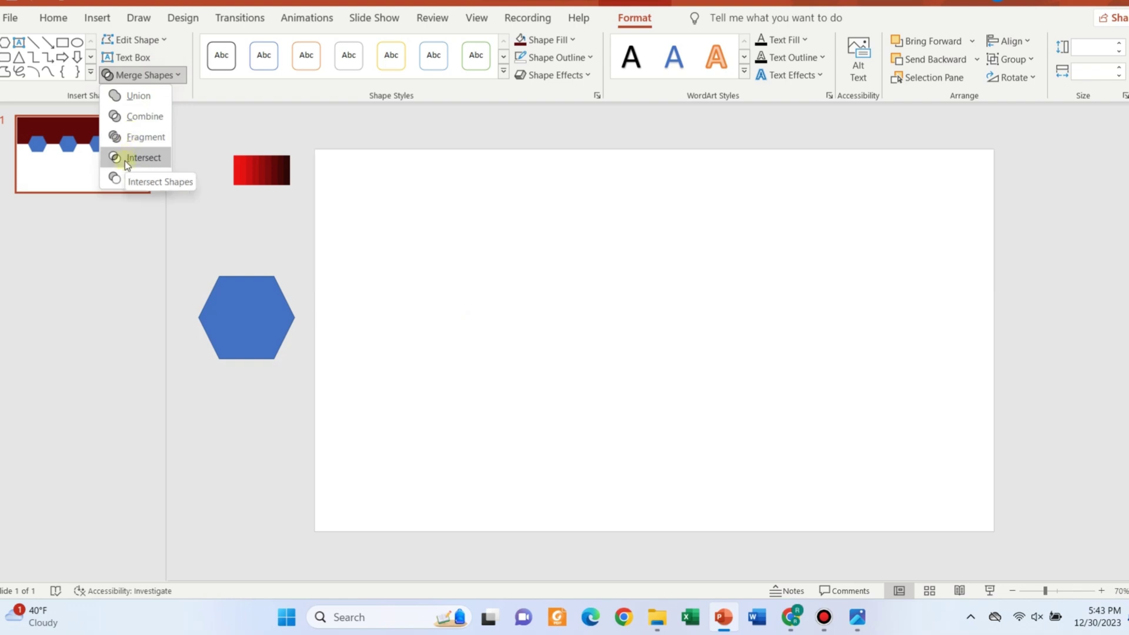
left_click(555, 399)
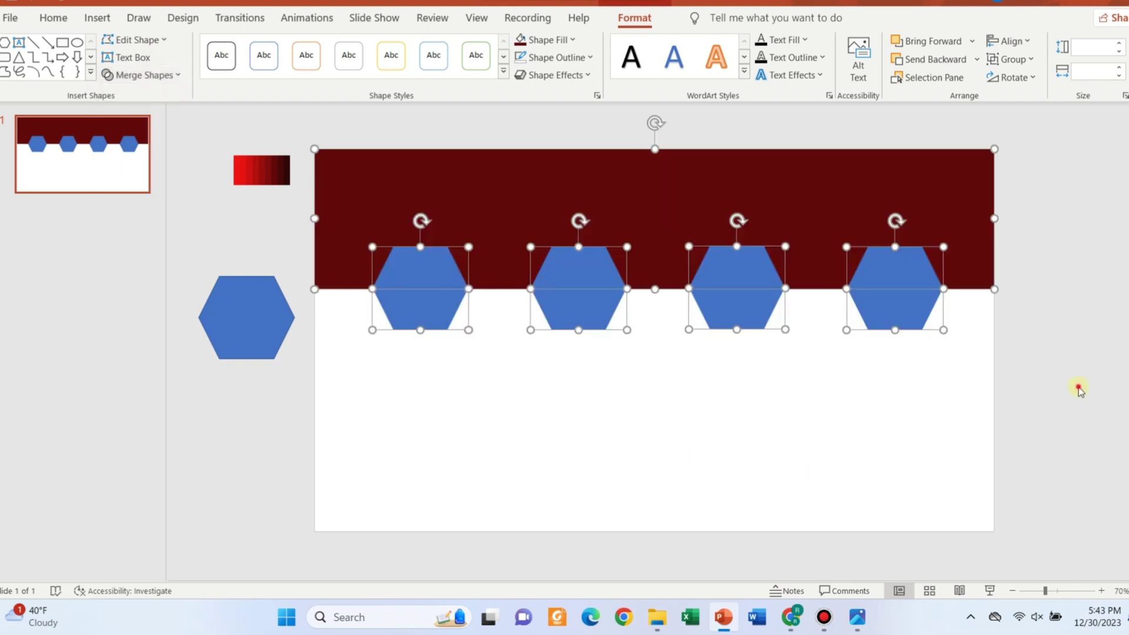
left_click(817, 470)
left_click(963, 204)
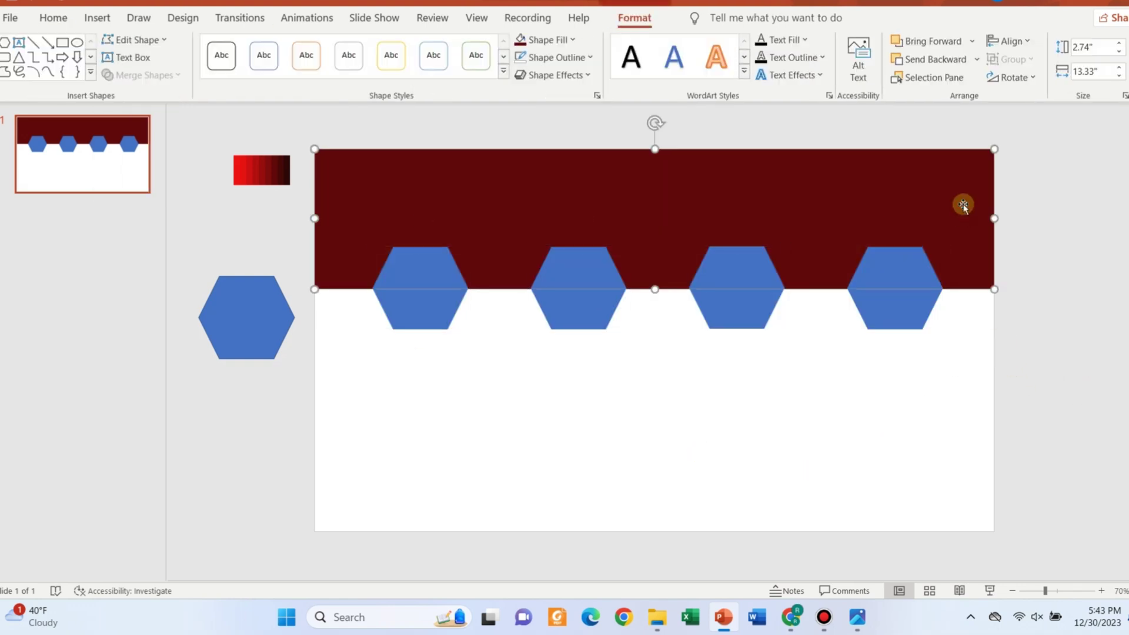
right_click(963, 205)
left_click(1028, 364)
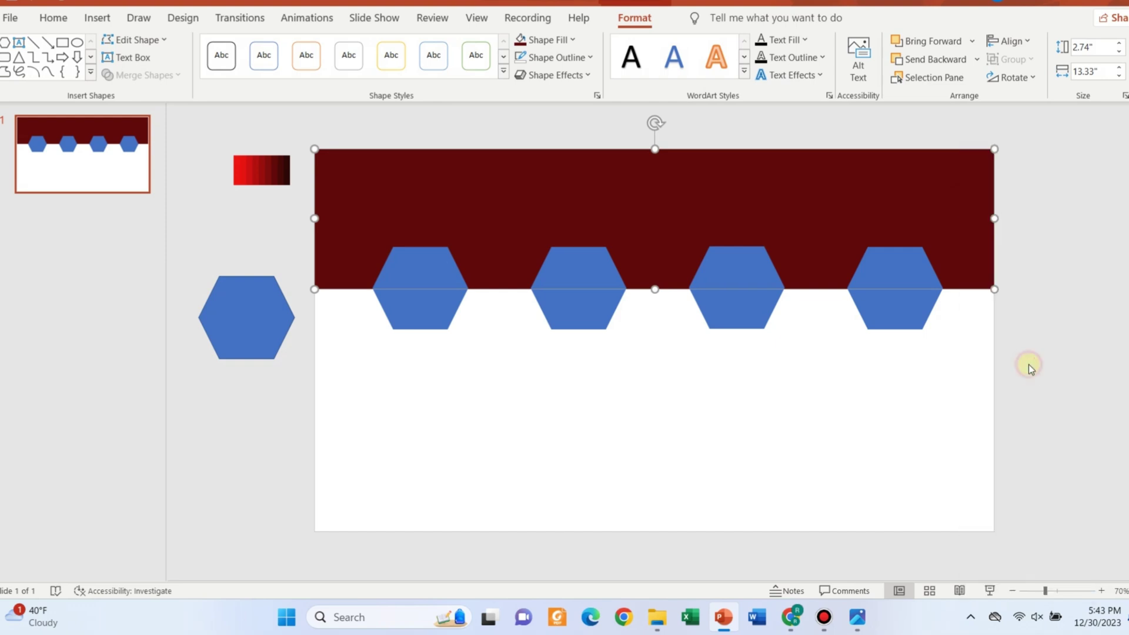
right_click(1004, 343)
left_click(933, 274)
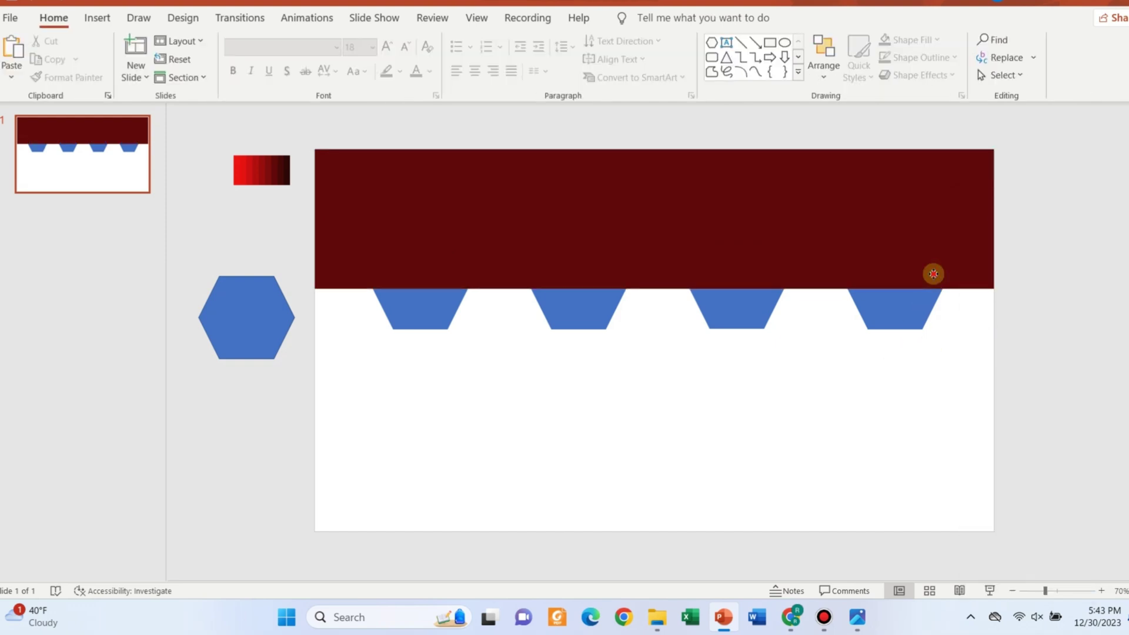
Select the banner then the four hexagons and Subtract them, cutting four notches
left_click(899, 315, "shift")
left_click(748, 320, "shift")
left_click(582, 308, "shift")
left_click(421, 316, "shift")
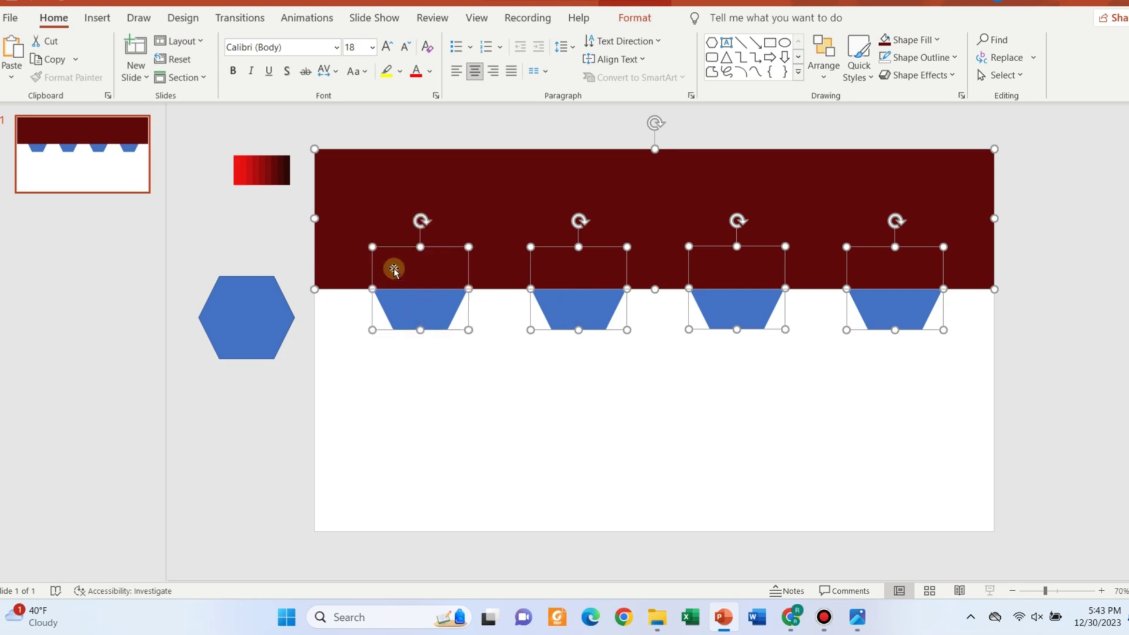
left_click(635, 14)
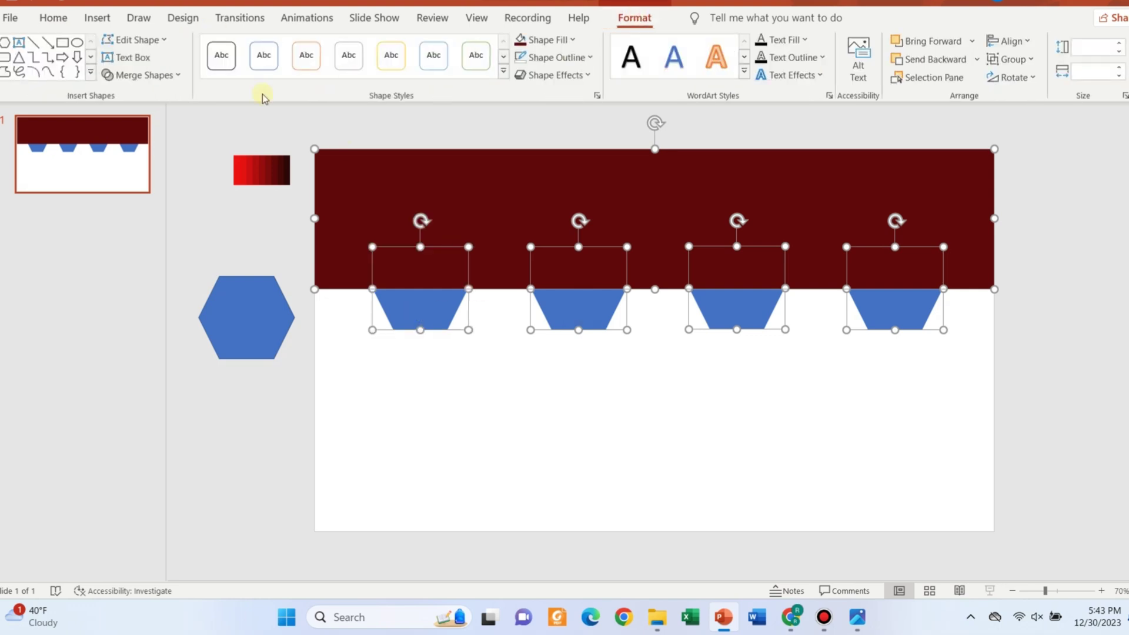
left_click(137, 75)
left_click(143, 177)
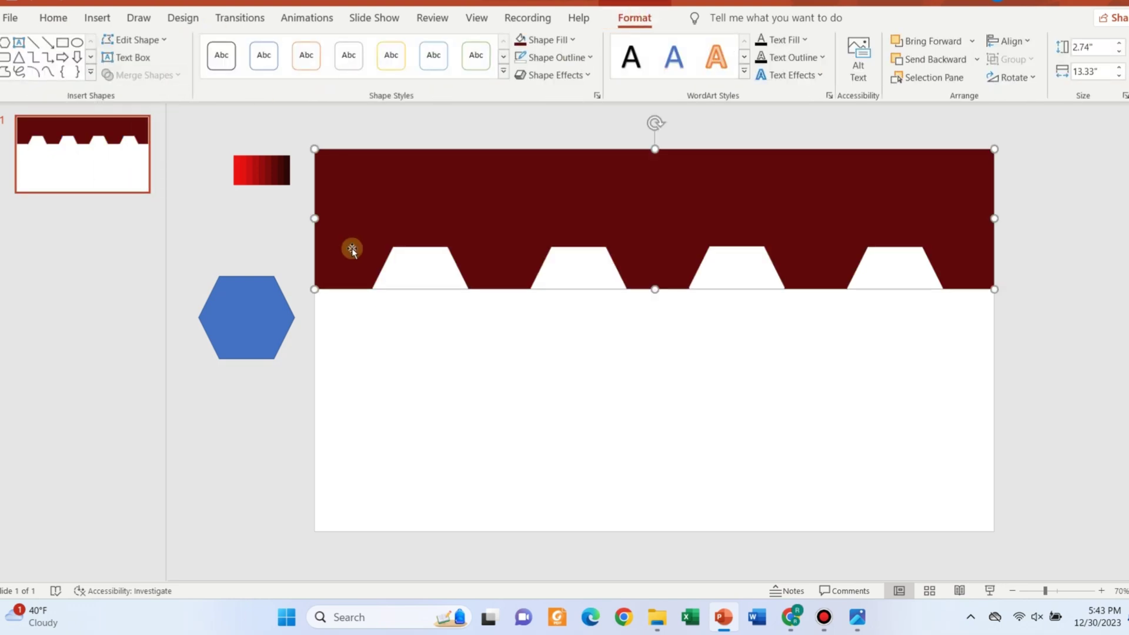
left_click(537, 471)
Shrink the spare hexagon and move it into a notch on the banner
left_click_drag(271, 309, 468, 361)
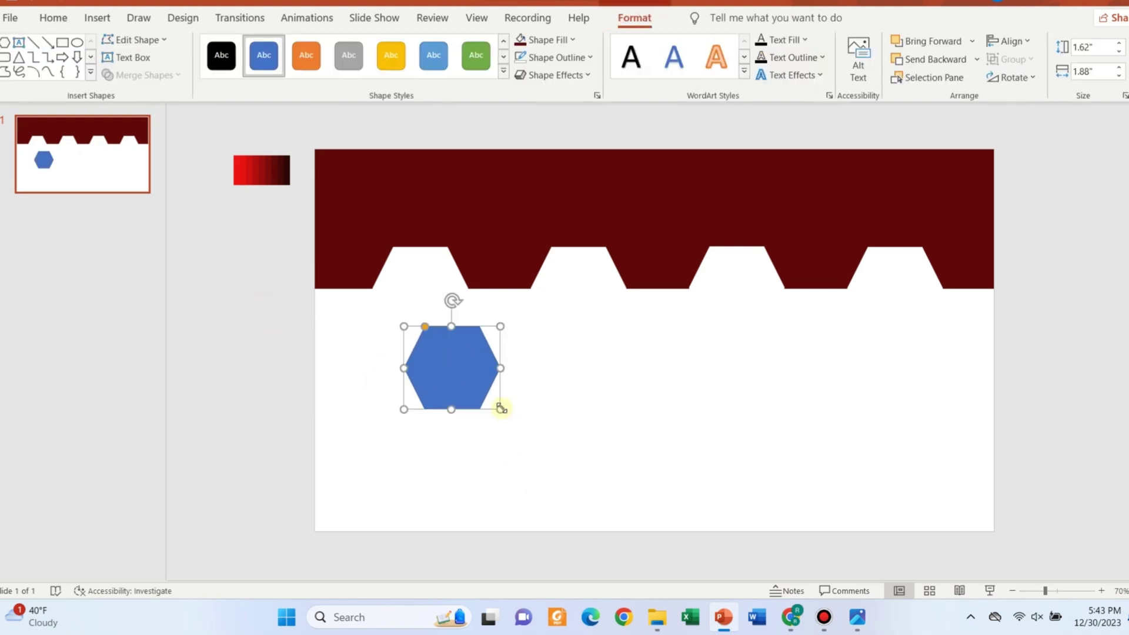
left_click_drag(500, 407, 490, 394)
left_click_drag(492, 397, 912, 294)
left_click(735, 420)
Distribute all four hexagons horizontally across the slide
left_click_drag(246, 227, 1080, 450)
left_click(634, 18)
left_click(1010, 40)
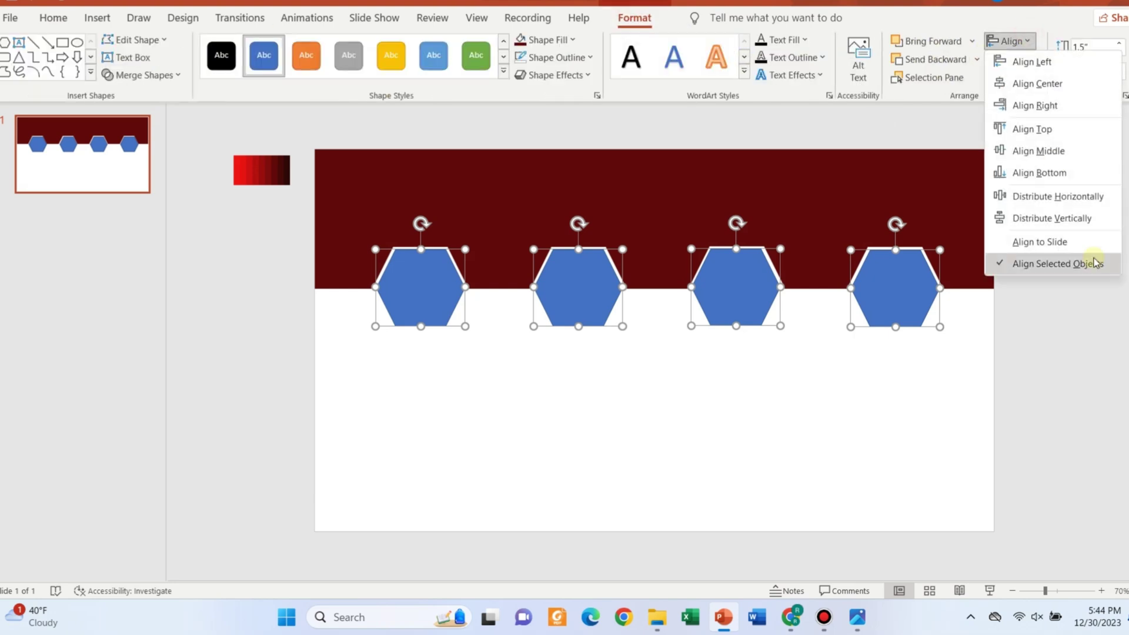
left_click(1088, 196)
left_click(1045, 351)
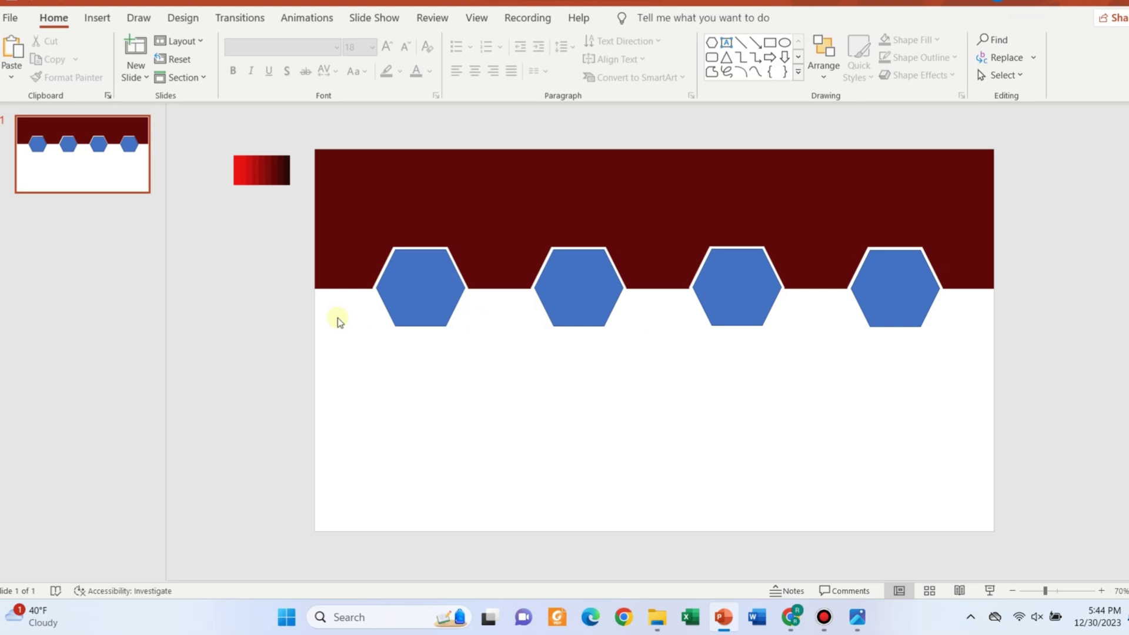
Align the tops of the four hexagons
left_click_drag(263, 234, 1039, 394)
left_click(1001, 42)
left_click(1026, 125)
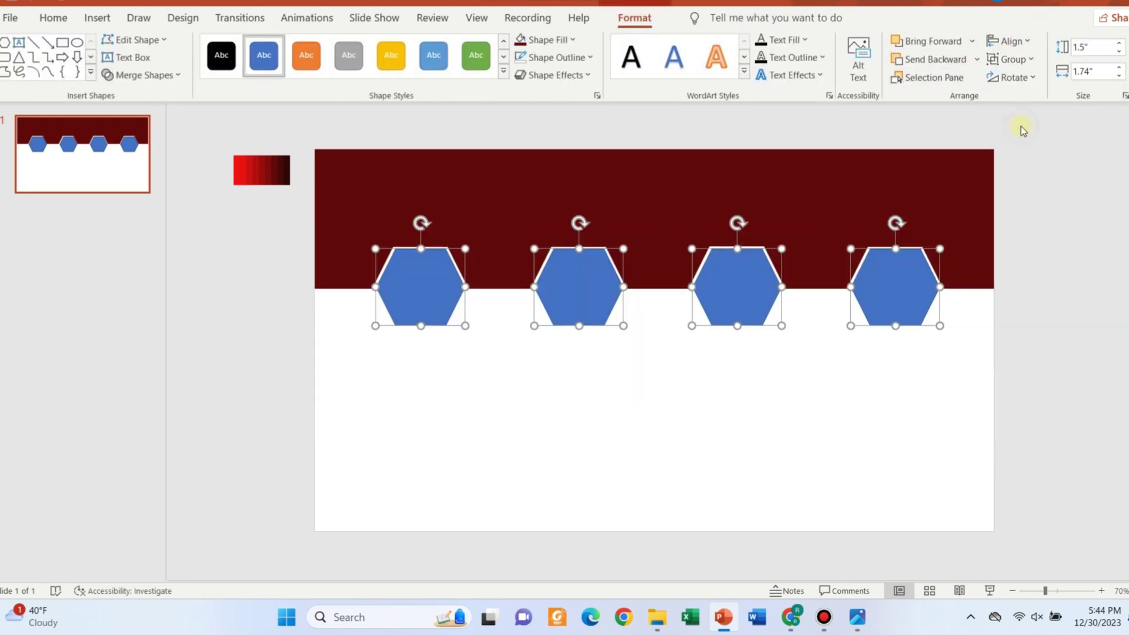
left_click(1011, 277)
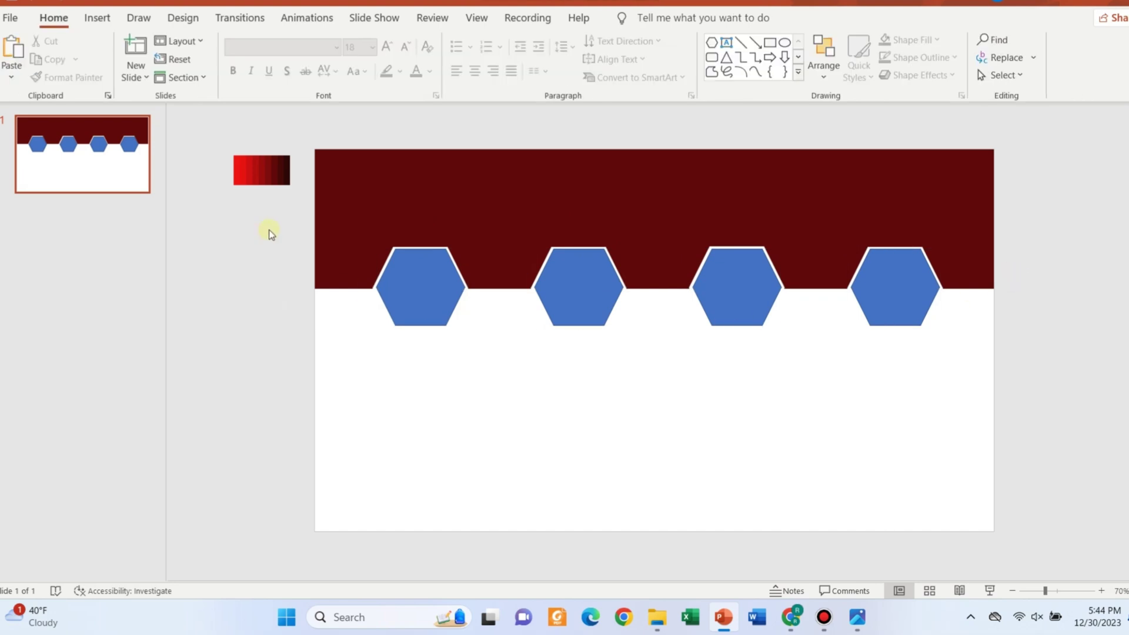
Change the four hexagons' setting in the Shape Outline menu
left_click_drag(270, 234, 1011, 457)
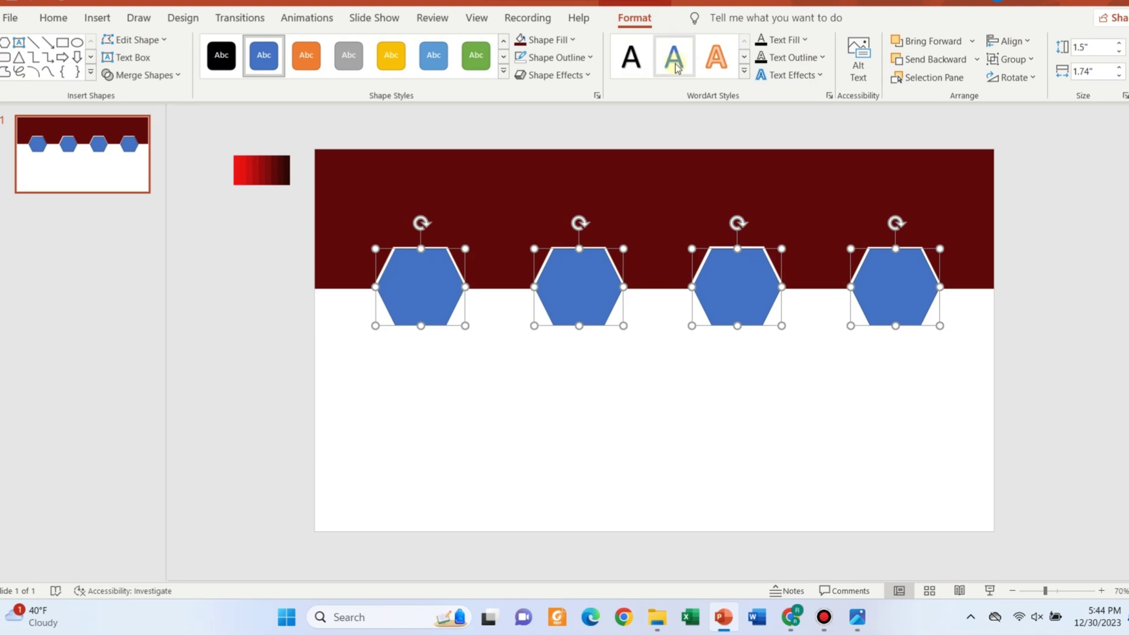
left_click(587, 57)
left_click(551, 268)
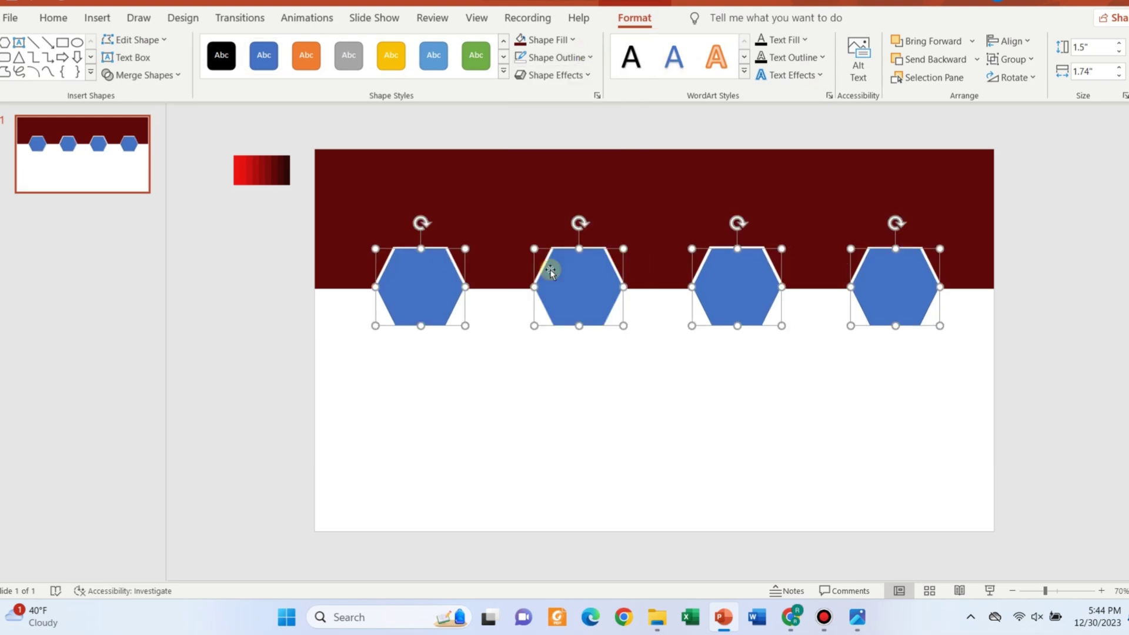
left_click(624, 421)
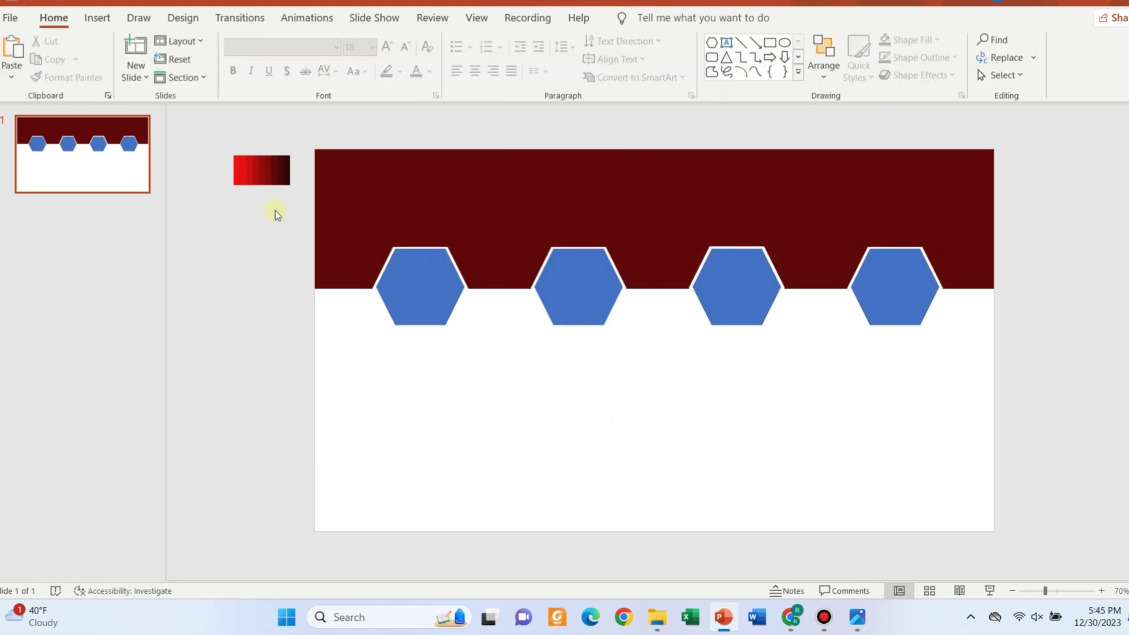
Set all four hexagons to No Fill with a dark red, 2¼ pt outline
left_click_drag(260, 223, 1021, 437)
left_click(912, 39)
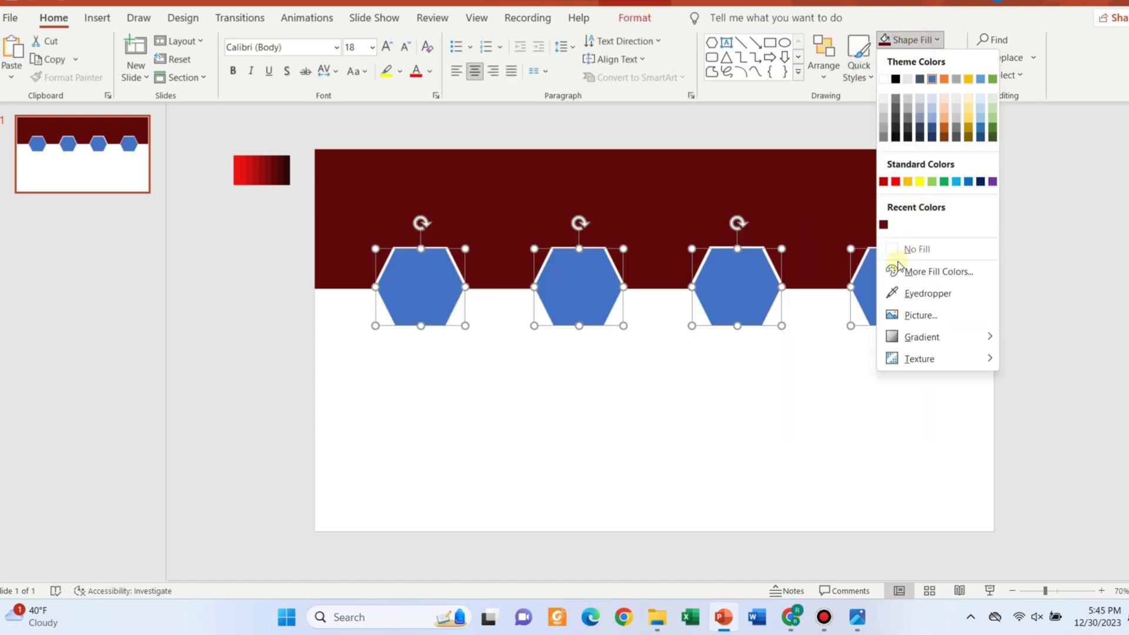
left_click(911, 247)
left_click(921, 57)
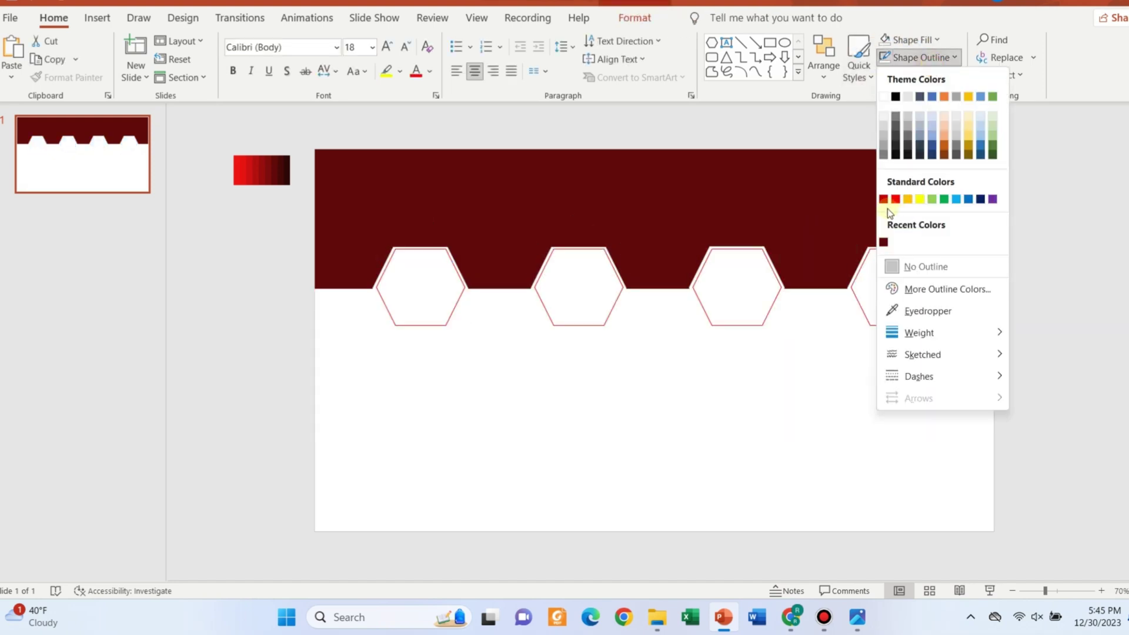
left_click(883, 243)
left_click(920, 57)
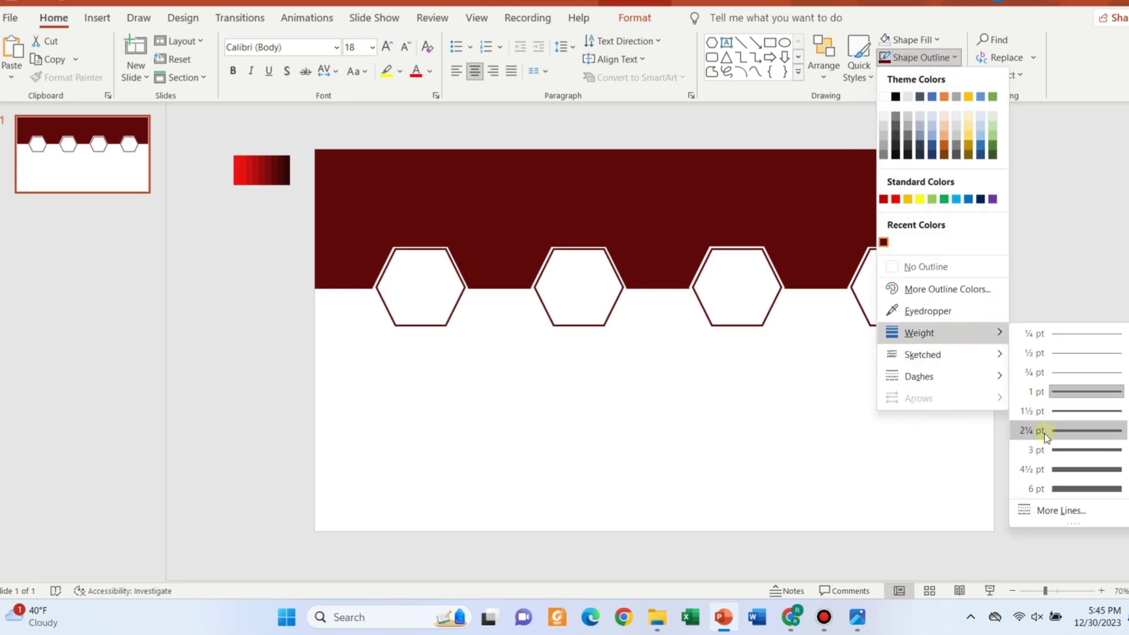
left_click(1044, 433)
left_click(1070, 344)
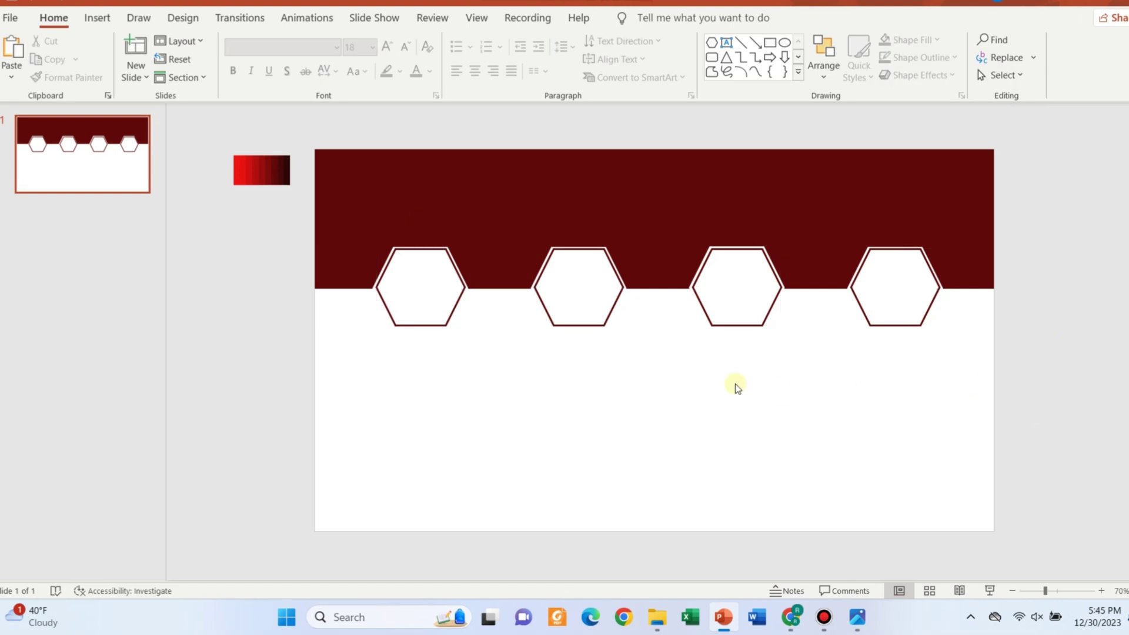
Insert the atom, books, brain-head and briefcase stock icons
left_click(97, 18)
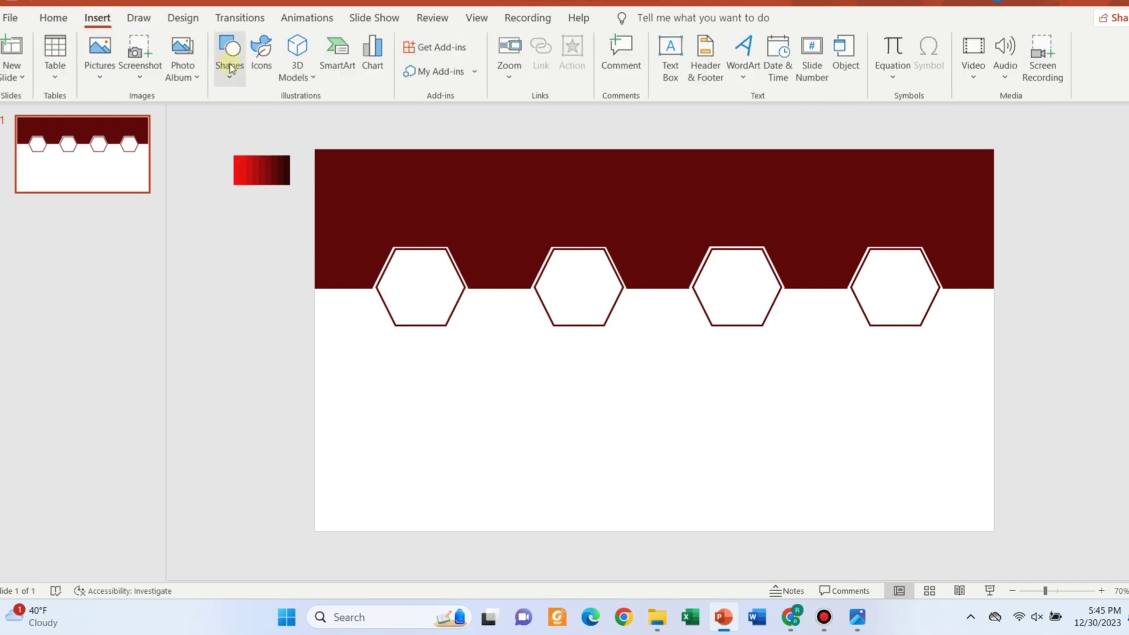
left_click(261, 51)
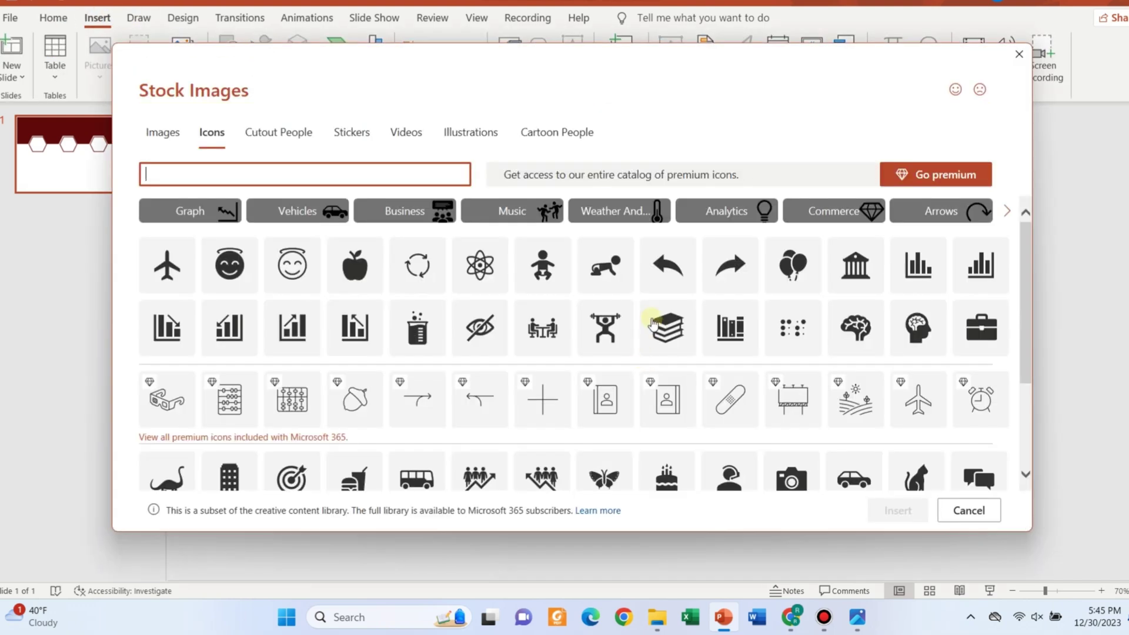
left_click(479, 268)
left_click(665, 323)
left_click(924, 322)
left_click(972, 329)
left_click(889, 511)
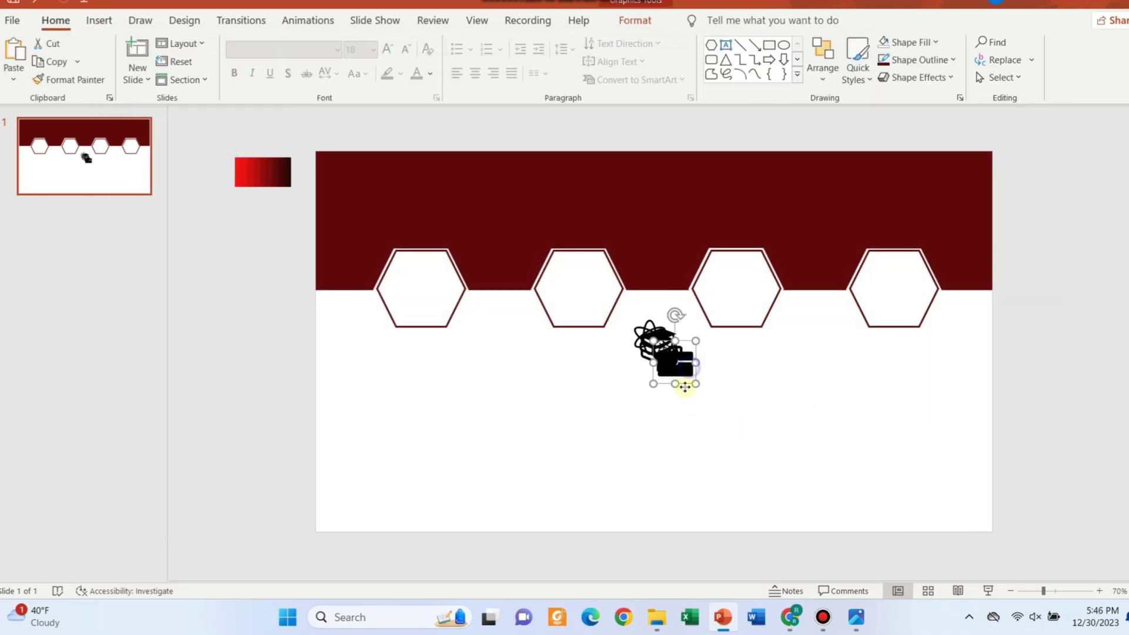
Move the briefcase, brain-head and books icons into hexagons two, three and one
left_click_drag(681, 398, 592, 294)
left_click(617, 304)
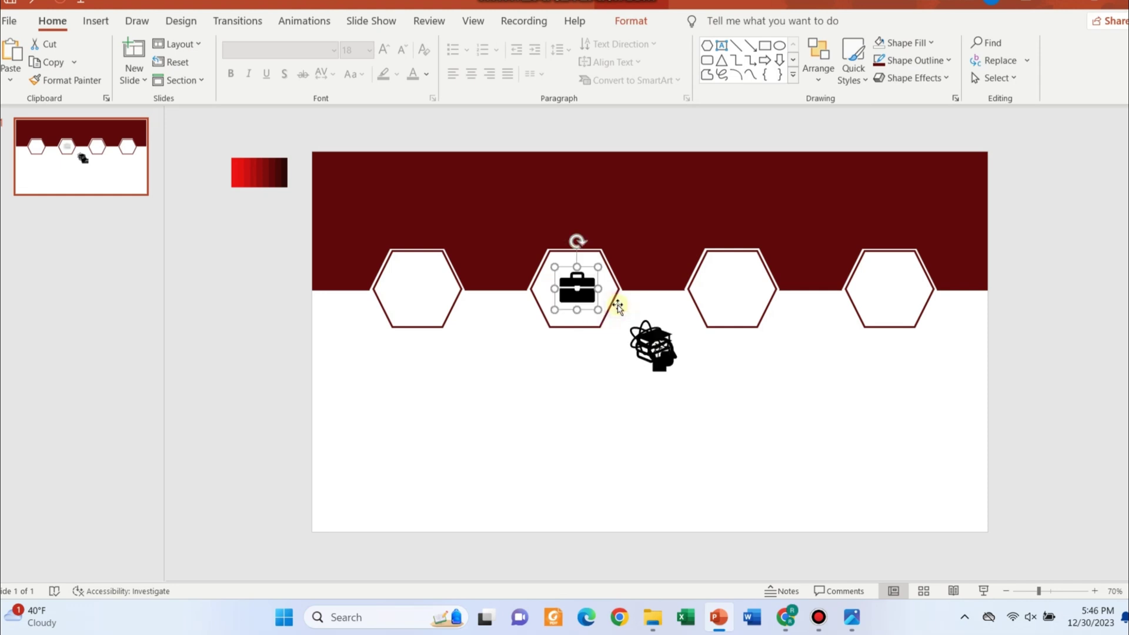
left_click_drag(665, 365, 736, 297)
left_click(756, 305)
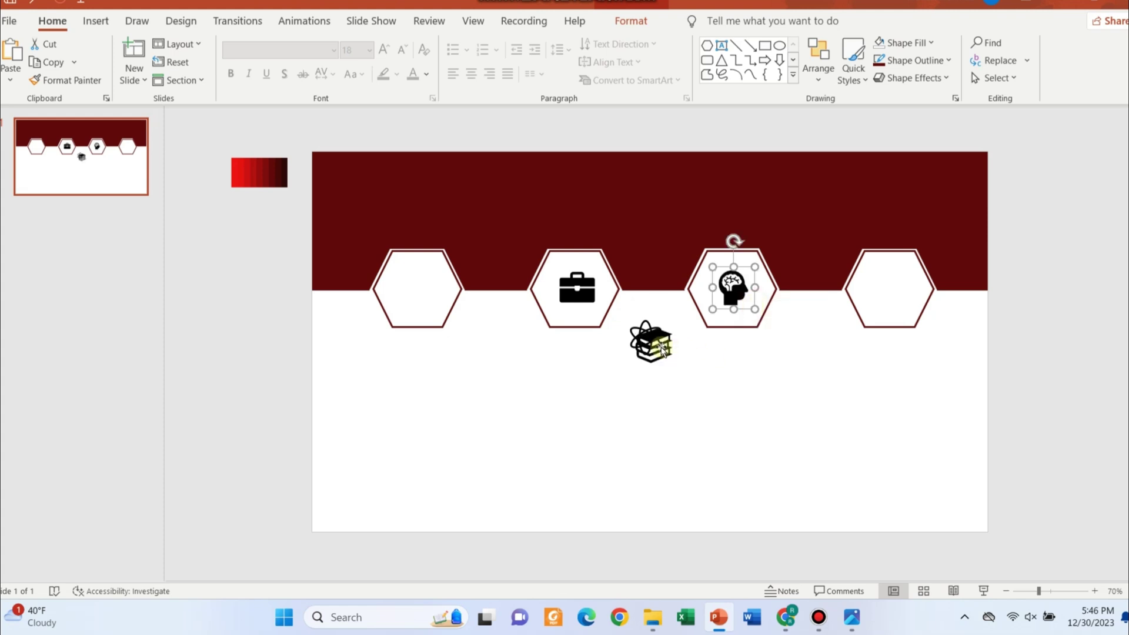
left_click_drag(662, 350, 430, 297)
left_click(446, 301)
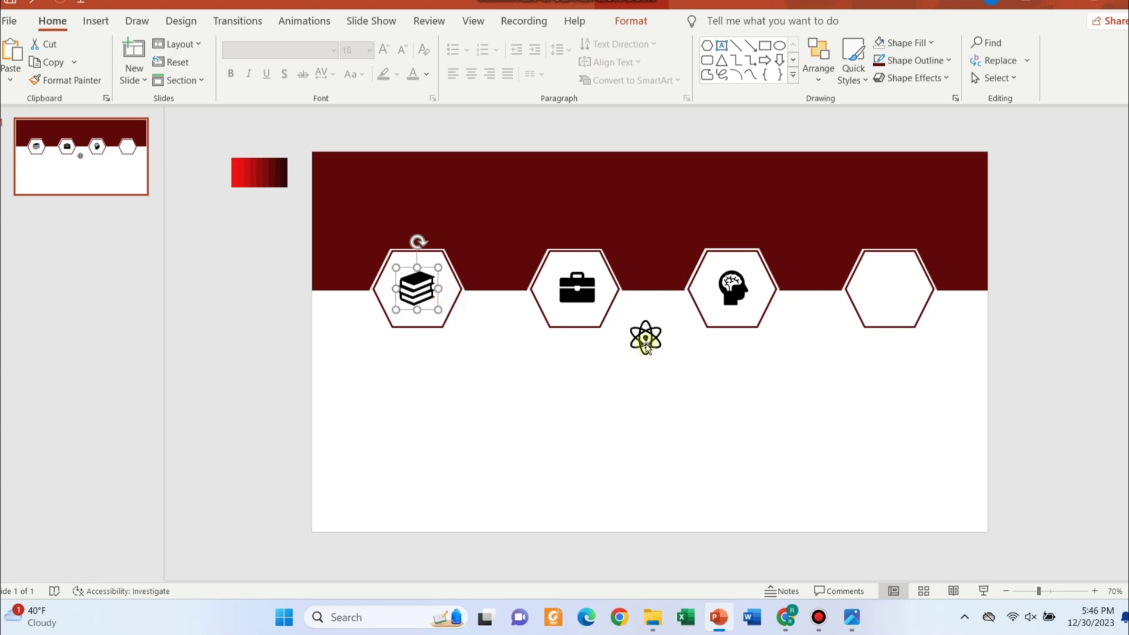
left_click_drag(644, 337, 888, 298)
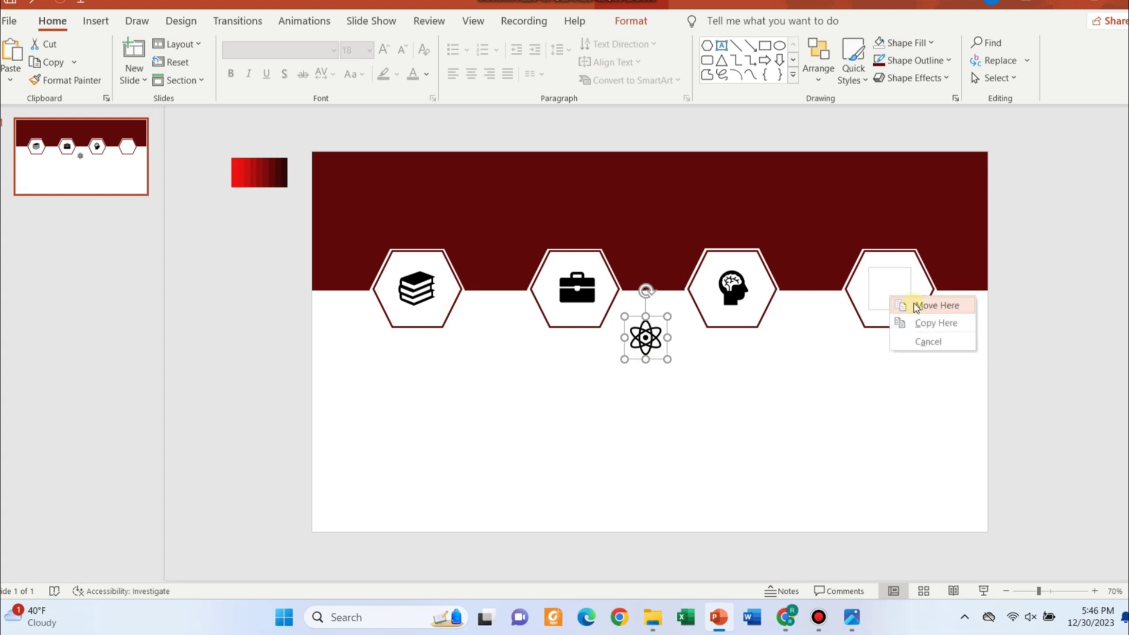
Drop the atom into the fourth hexagon and select all four icons
left_click(906, 305)
left_click(758, 373)
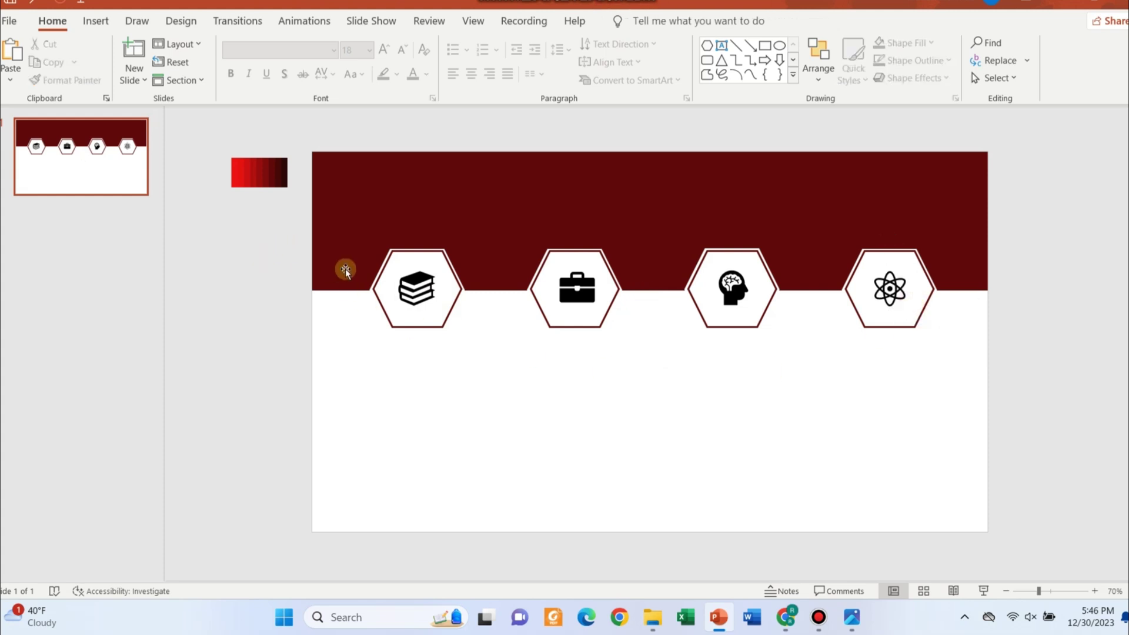
left_click(405, 278)
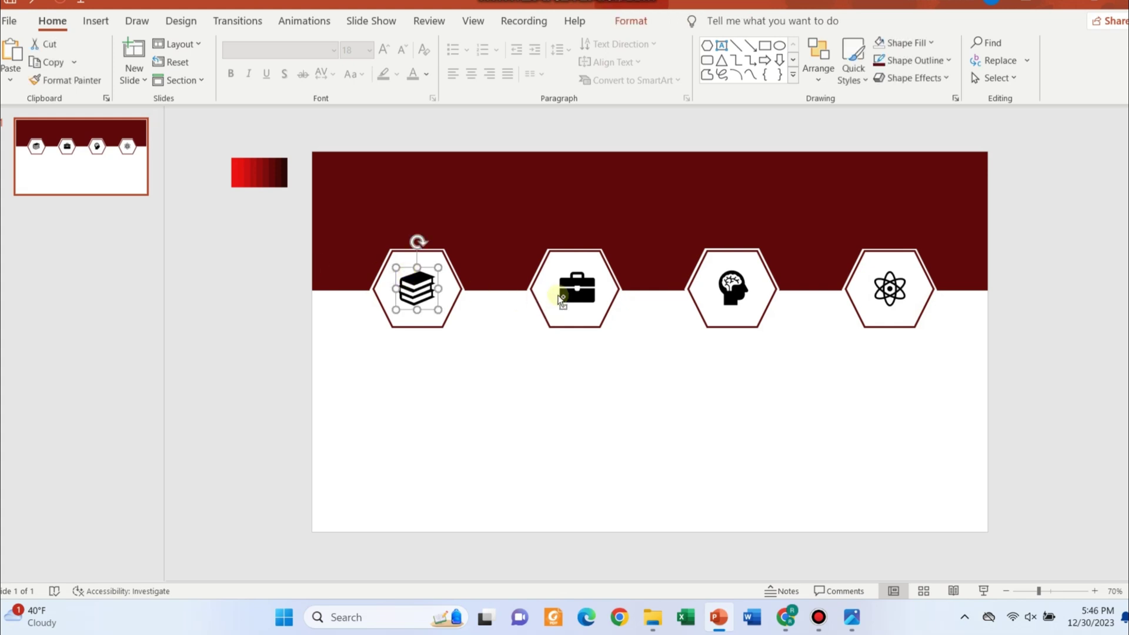
left_click(561, 297, "shift")
left_click(726, 285, "shift")
left_click(897, 288, "shift")
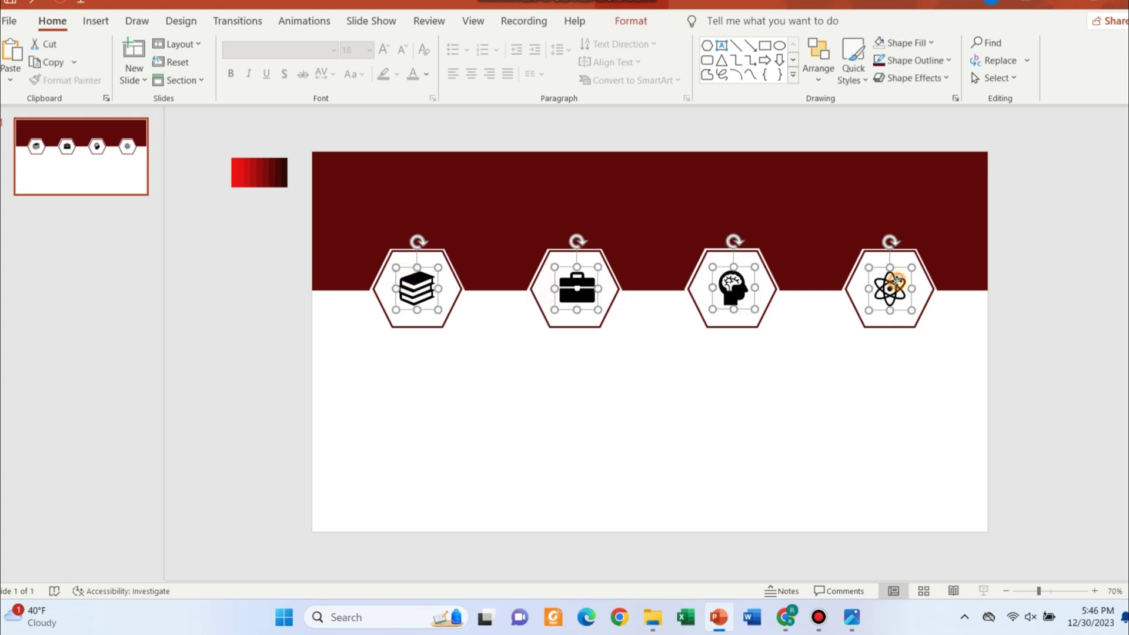
Distribute the four icons horizontally and align their tops
left_click(631, 21)
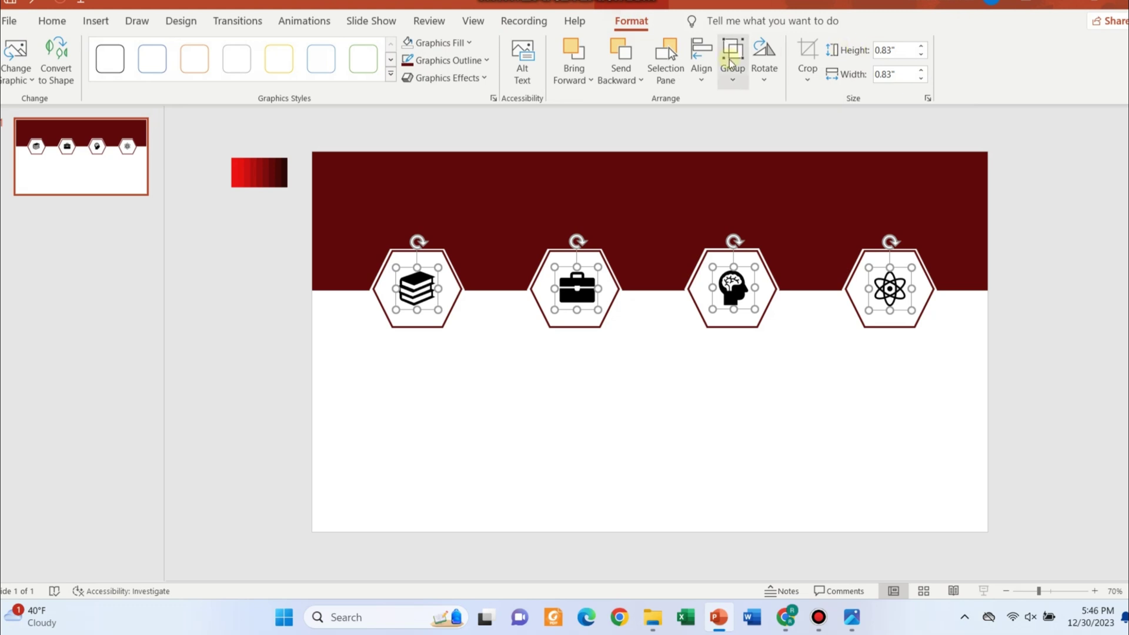
left_click(701, 63)
left_click(785, 241)
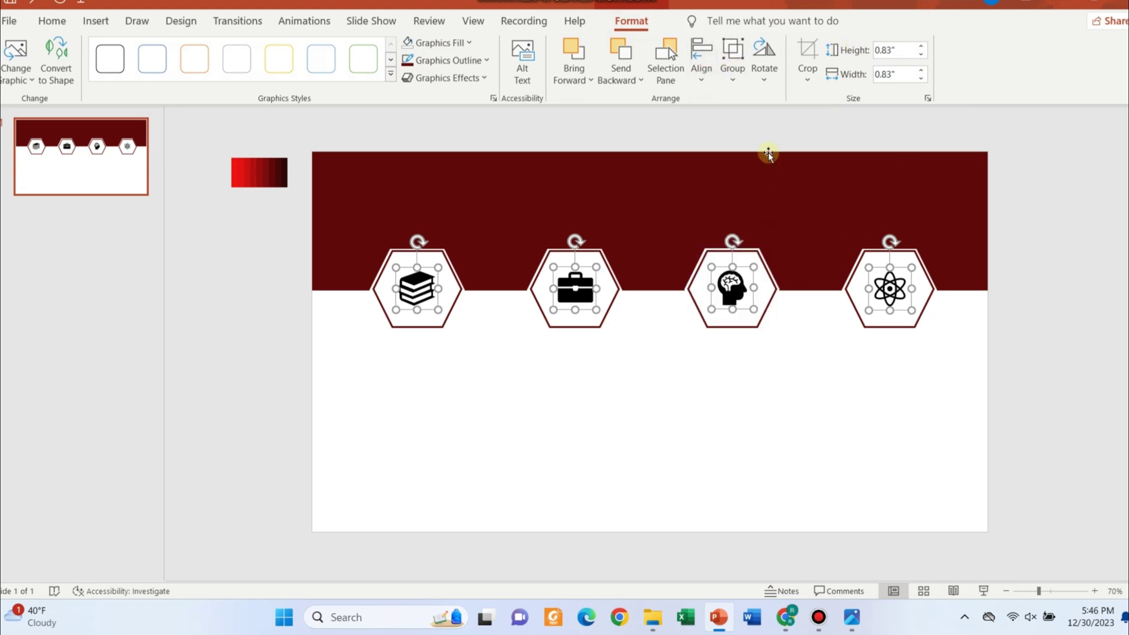
left_click(701, 65)
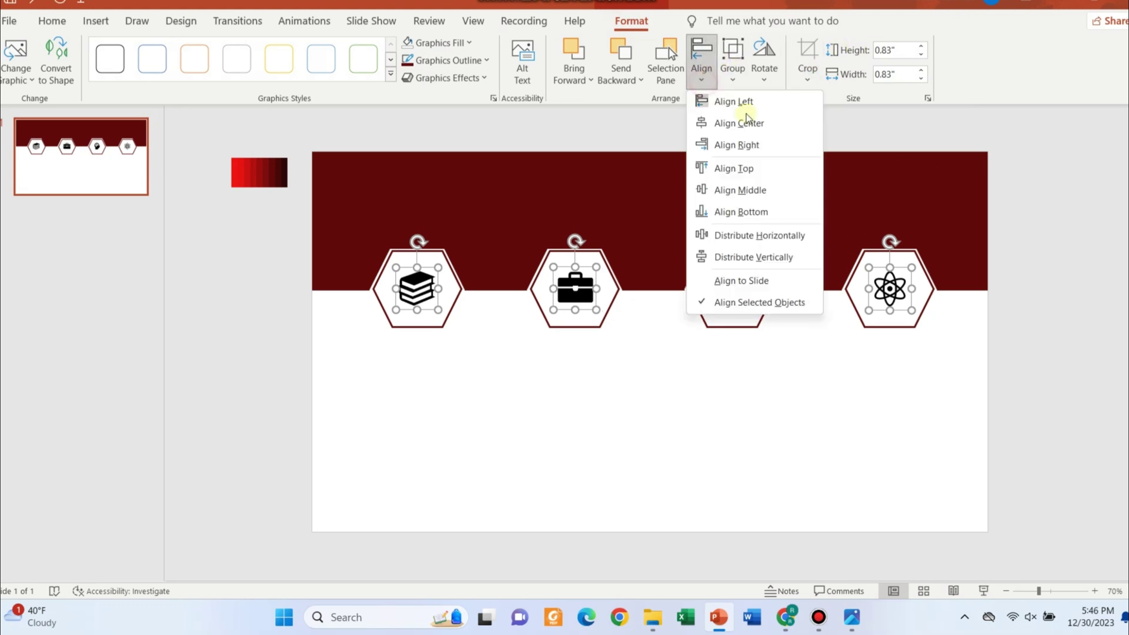
left_click(739, 164)
Fill the four icons with dark red
left_click(445, 60)
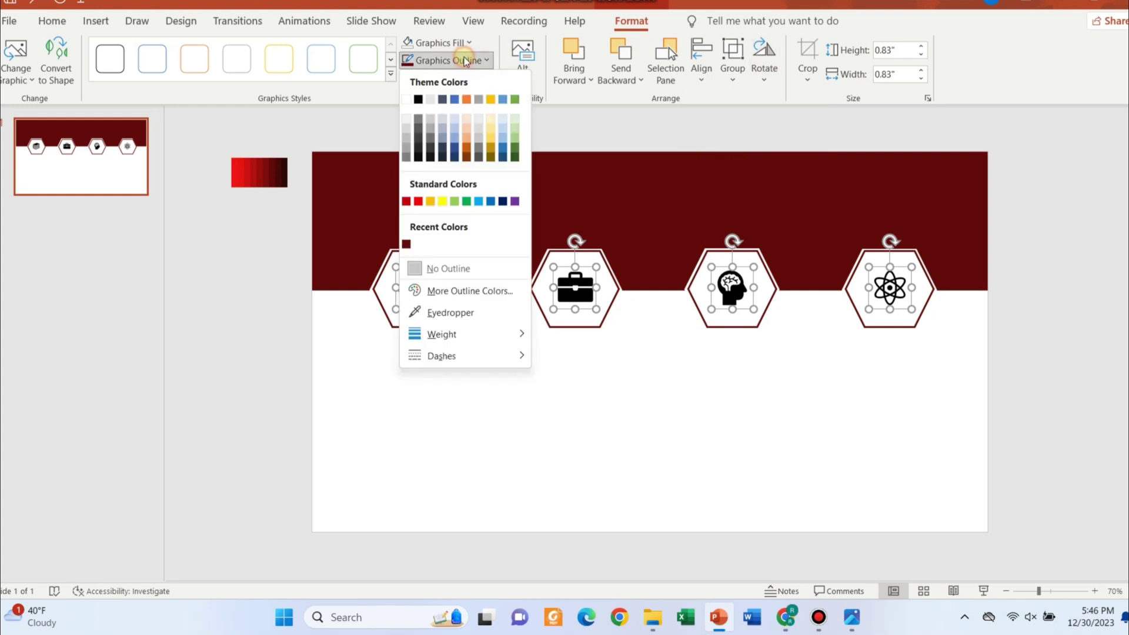
left_click(406, 244)
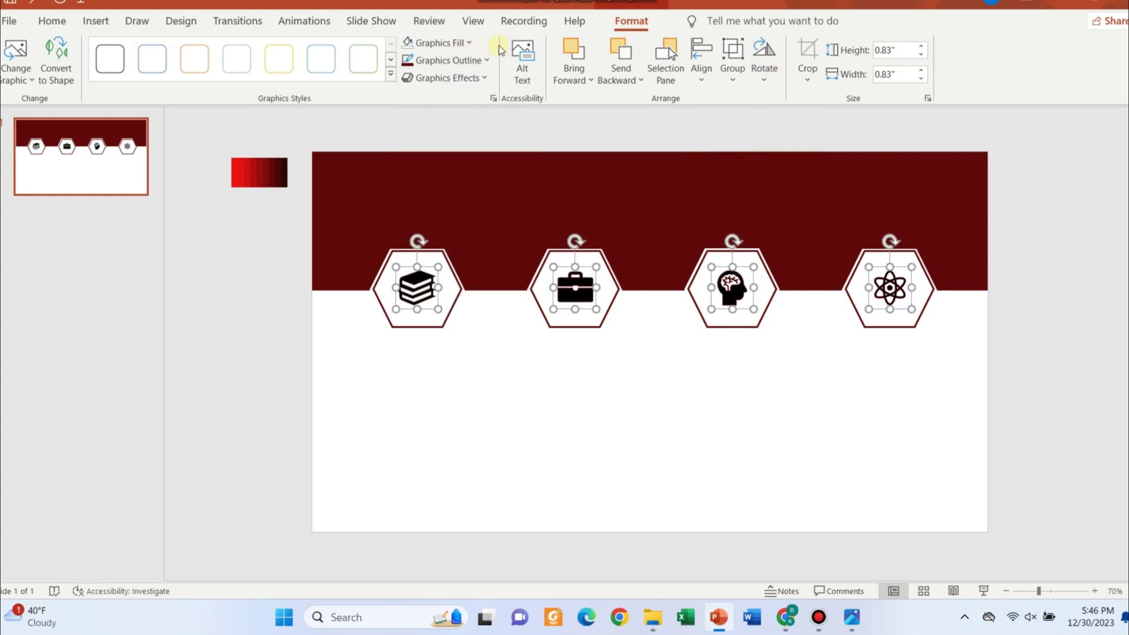
left_click(469, 43)
left_click(402, 226)
left_click(520, 400)
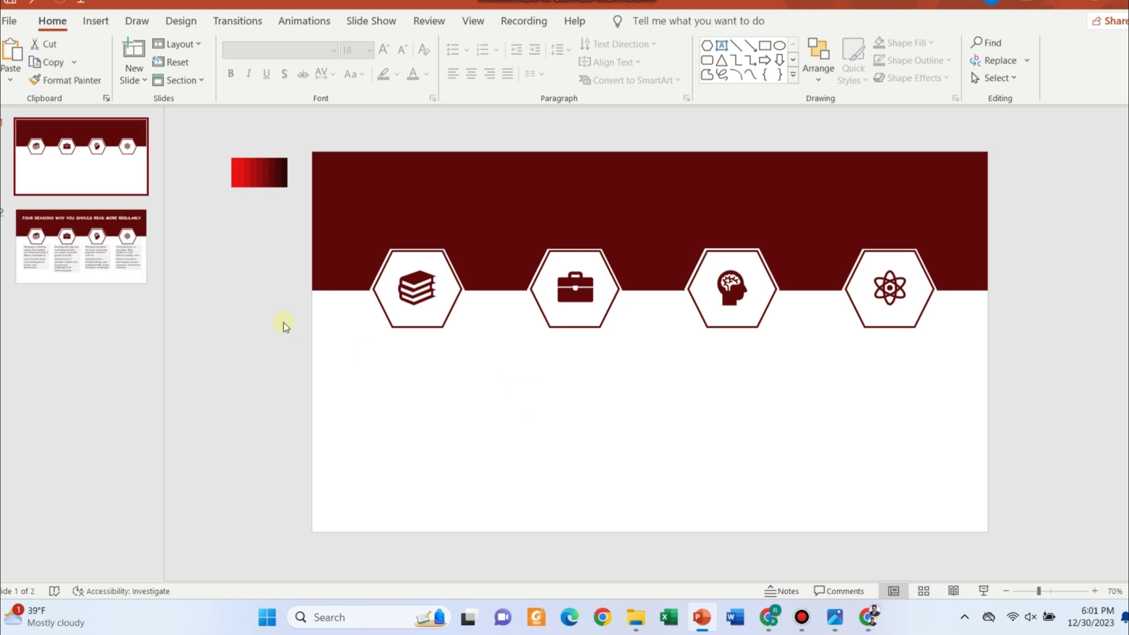
Copy the title box from slide 2 and paste it onto slide 1
left_click(81, 246)
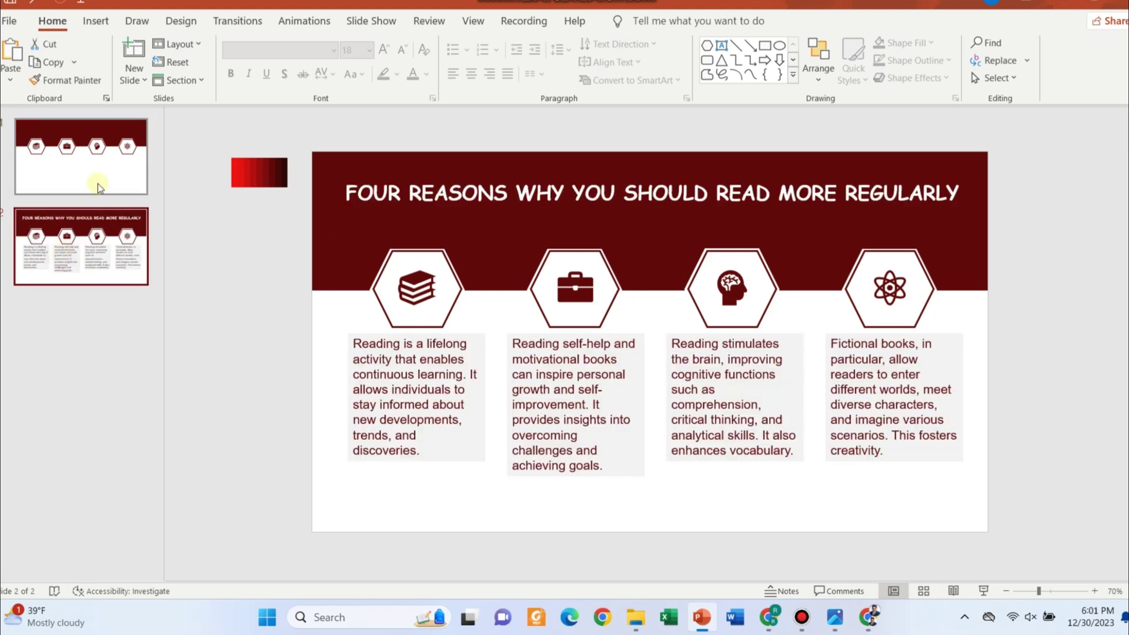
left_click(99, 182)
left_click(101, 274)
left_click(442, 207)
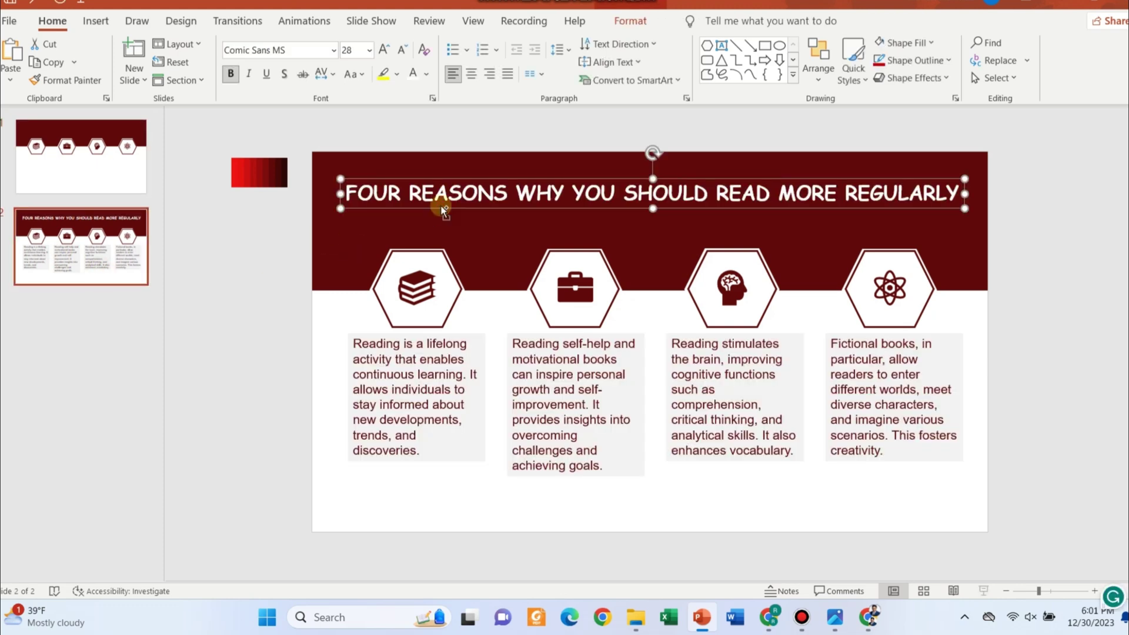
left_click(68, 183)
key("ctrl+v")
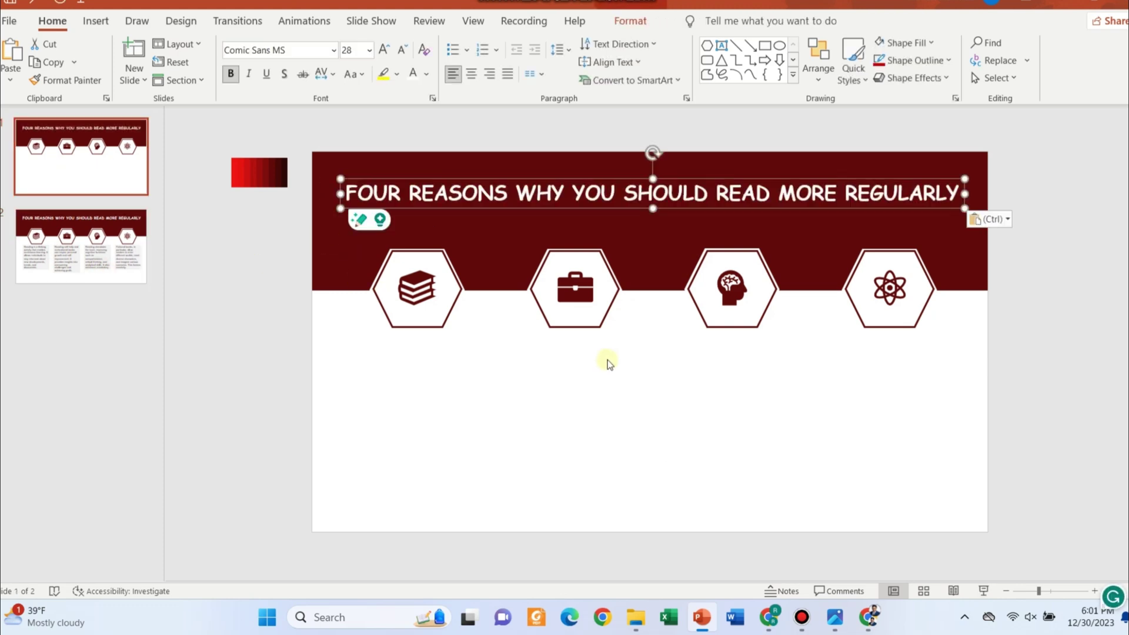
Select the pasted title's text and its current font name for editing
triple_click(589, 189)
left_click(286, 50)
left_click_drag(286, 50, 246, 51)
left_click(408, 398)
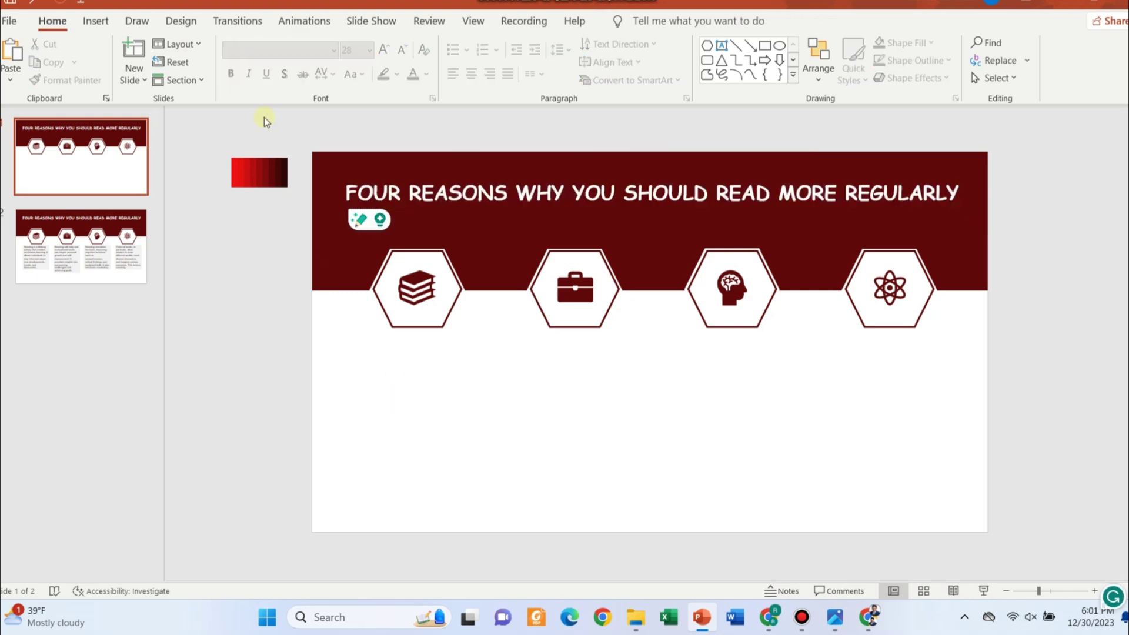
Draw a text box below the first hexagon
left_click(95, 20)
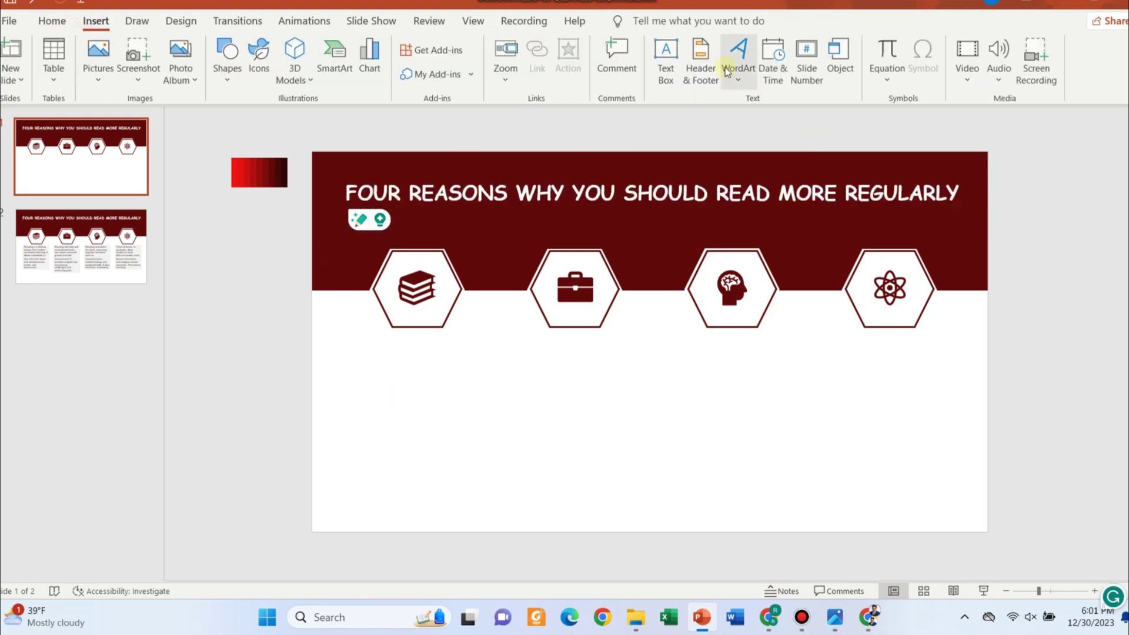
left_click(657, 47)
left_click_drag(357, 339, 496, 488)
Size the box 2.72" high by 2.51" wide and give it a light grey fill
left_click(619, 16)
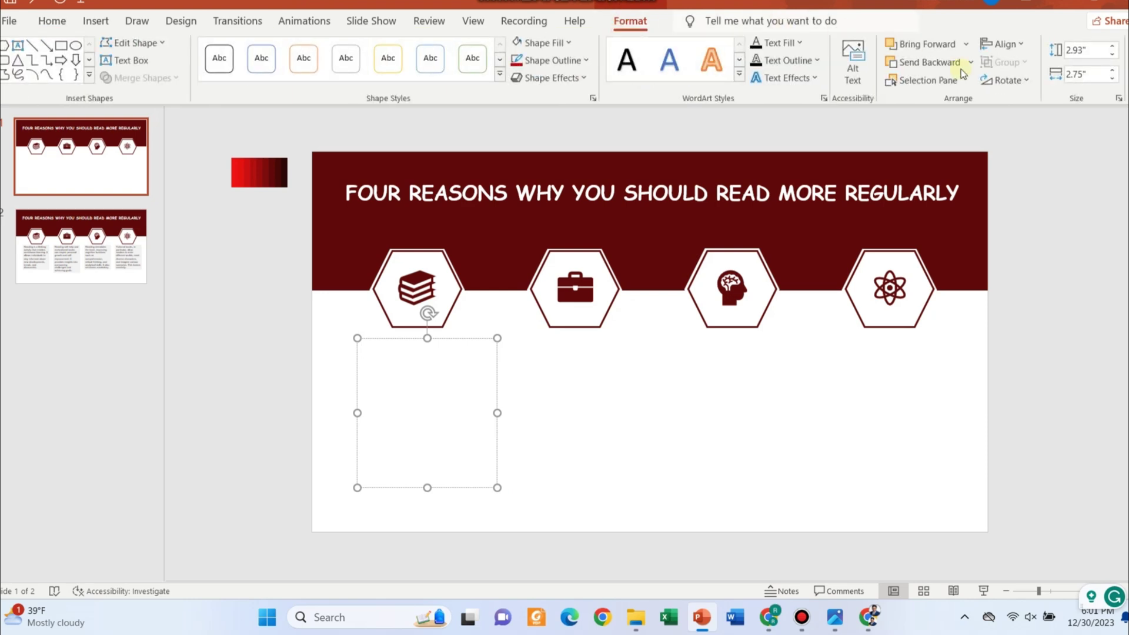
left_click(1082, 50)
left_click(1083, 75)
key("Return")
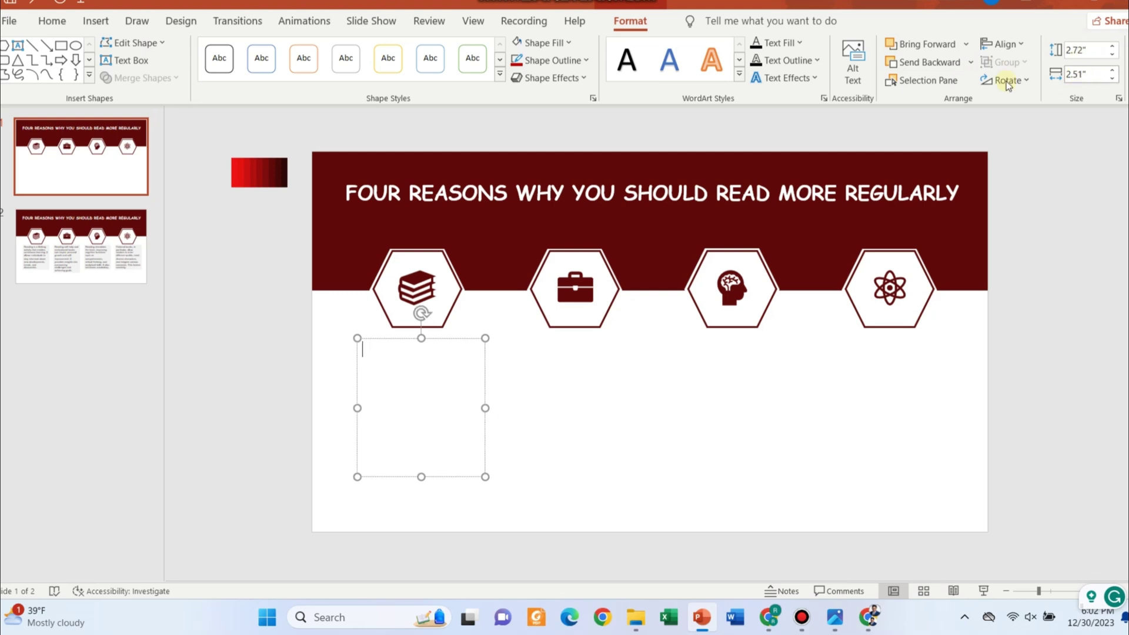
left_click(531, 44)
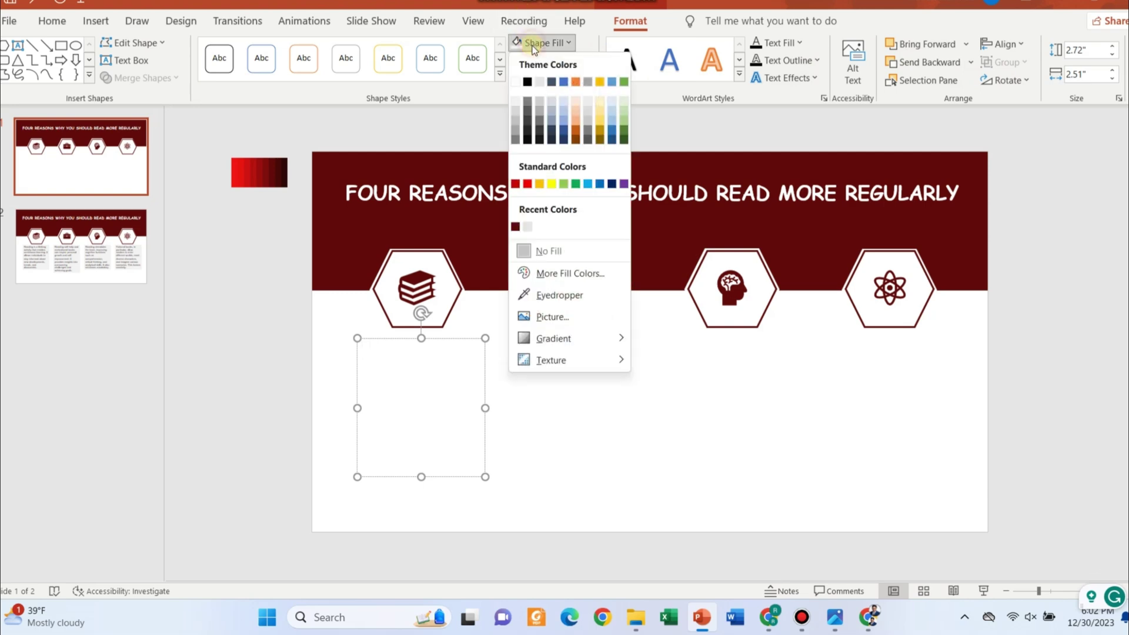
left_click(516, 104)
left_click_drag(449, 351, 915, 351)
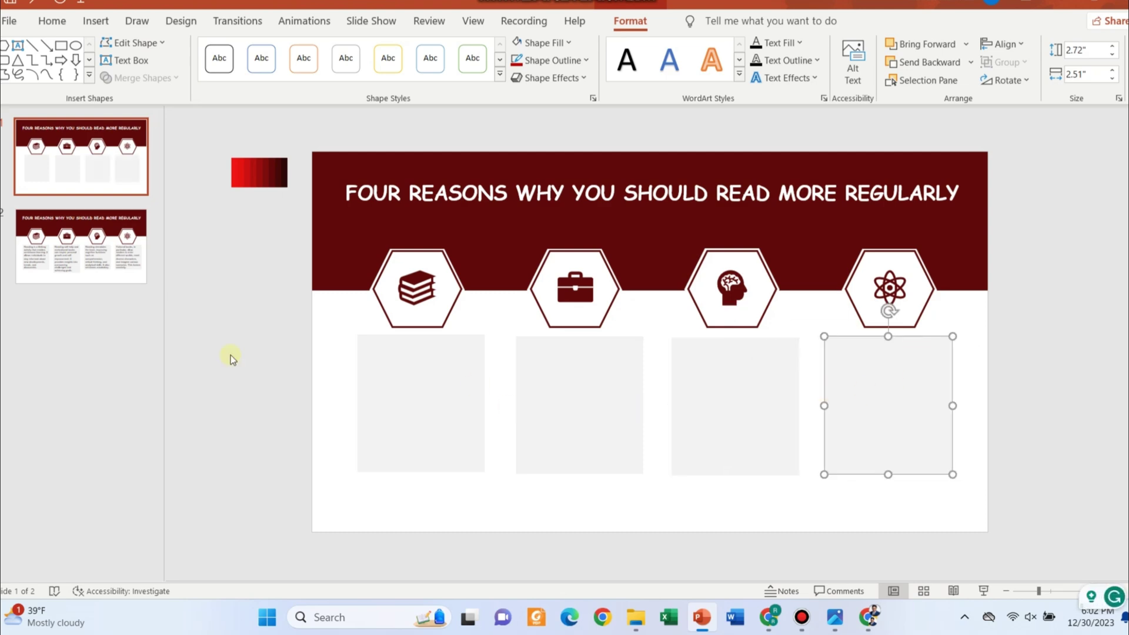
Distribute the four grey boxes horizontally and align their tops
left_click_drag(315, 322, 1034, 530)
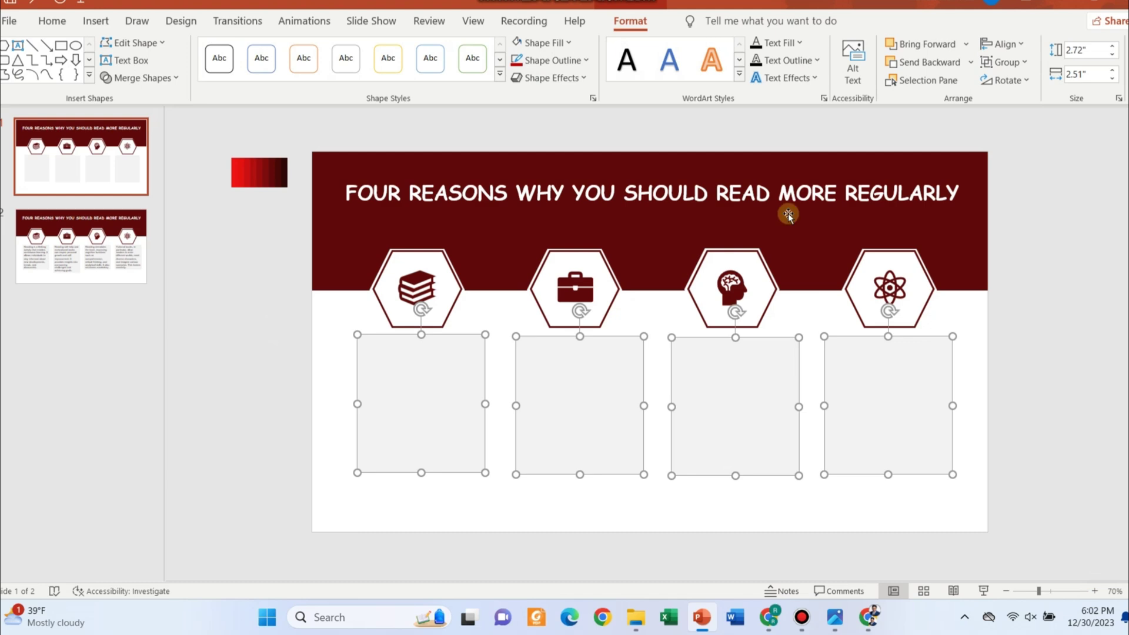
left_click(1003, 44)
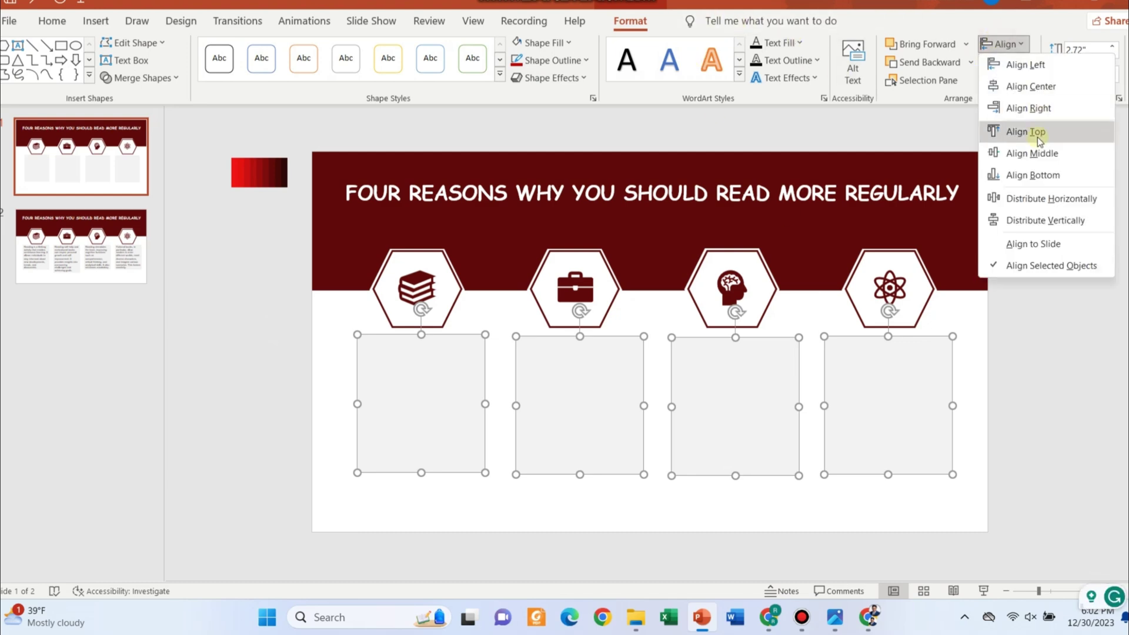
left_click(1061, 199)
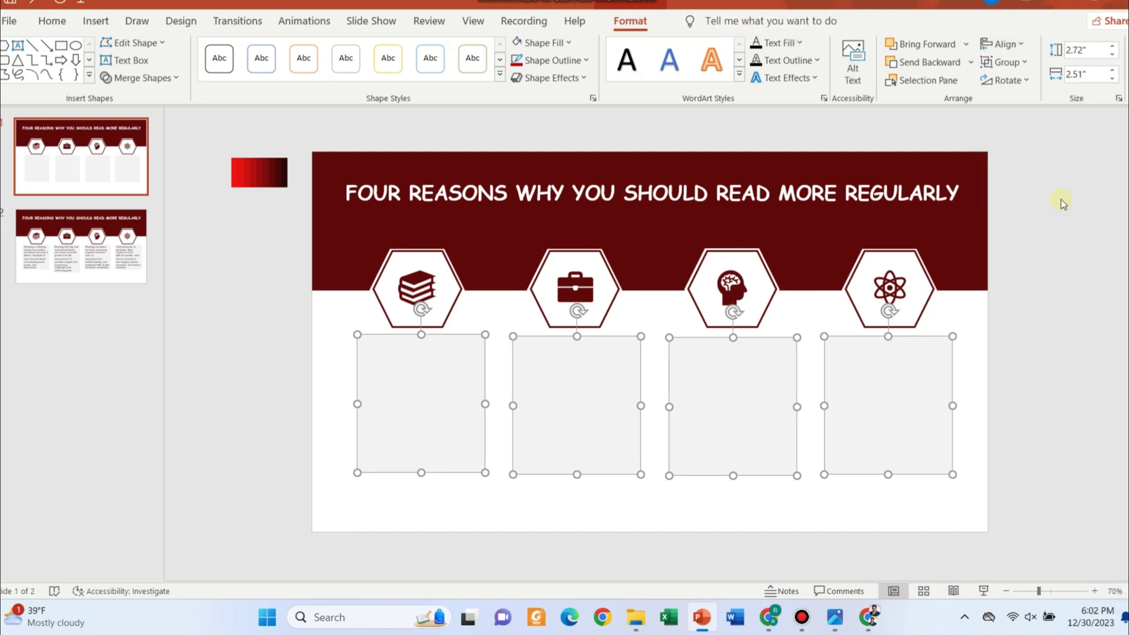
left_click(1003, 45)
left_click(1033, 125)
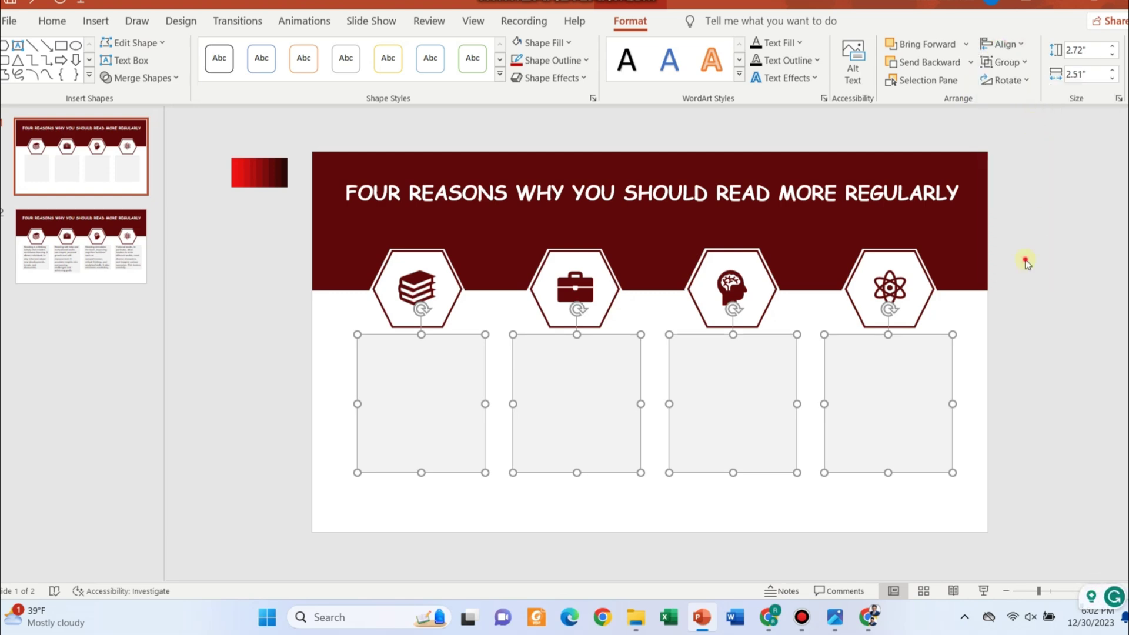
left_click(1041, 224)
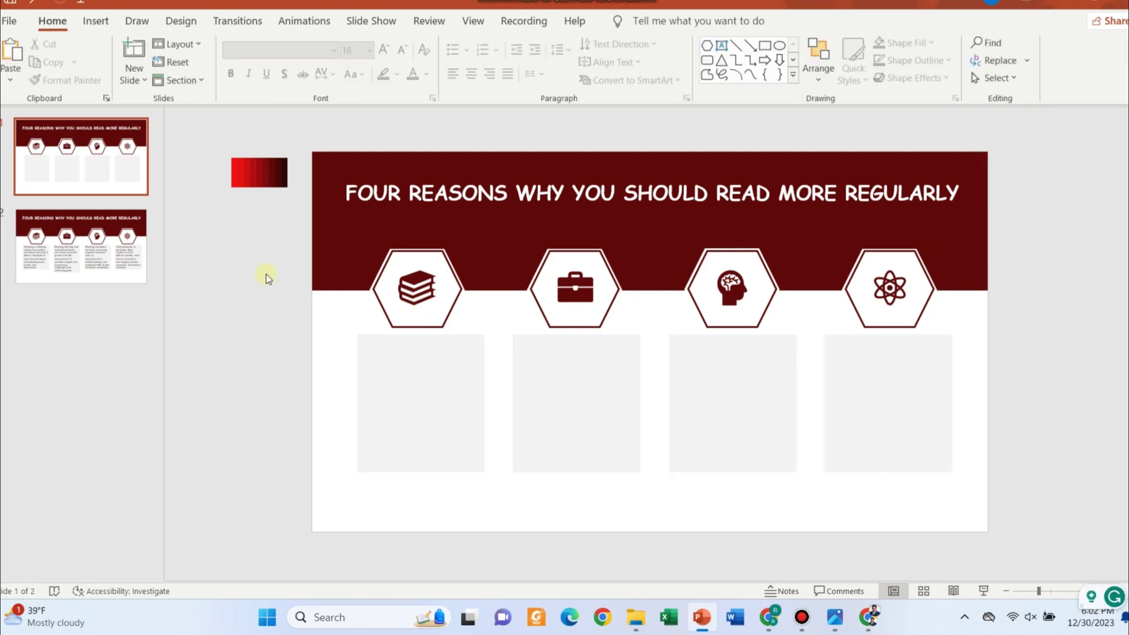
Paste the four captions and make the first one centred Comic Sans MS with no fill
key("ctrl+v")
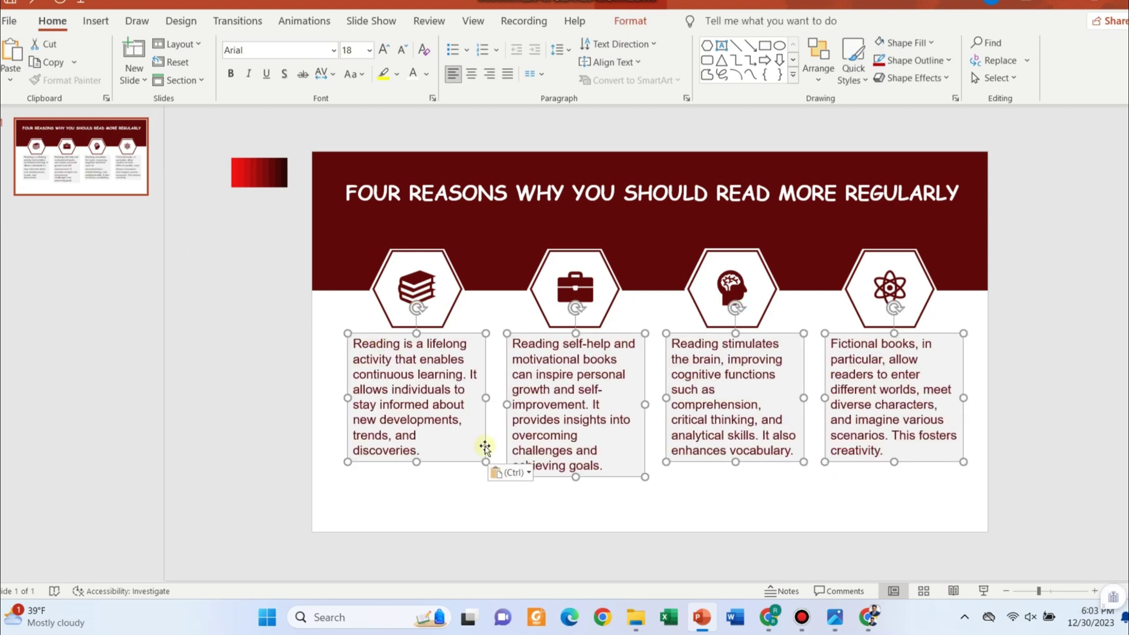
triple_click(458, 437)
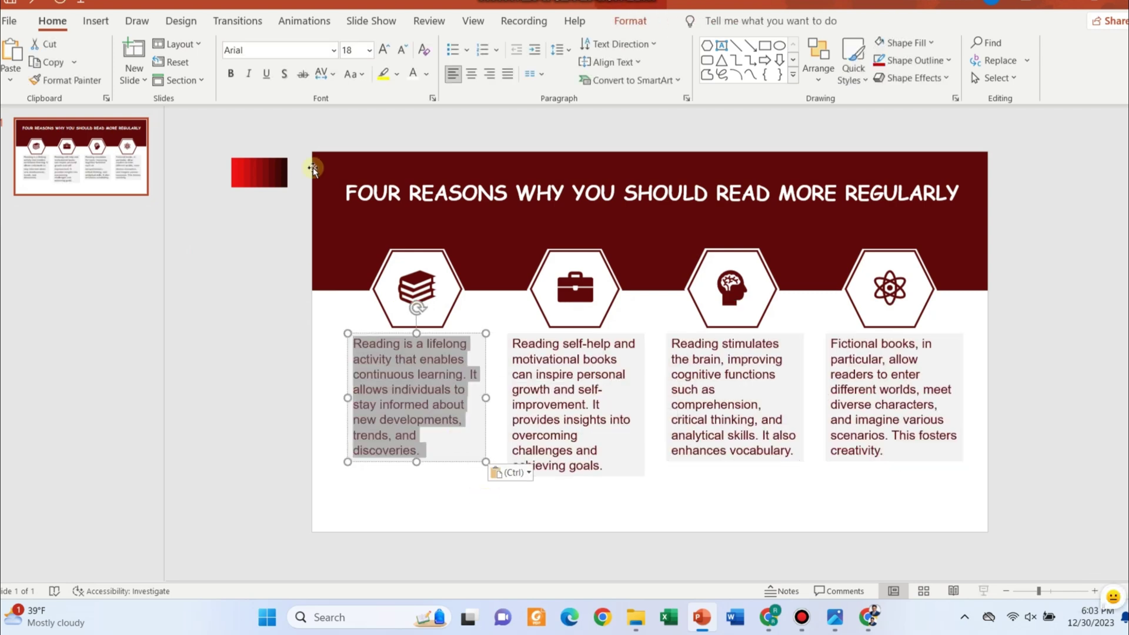
left_click(471, 73)
left_click(276, 50)
type("Comic Sans MS")
key("Return")
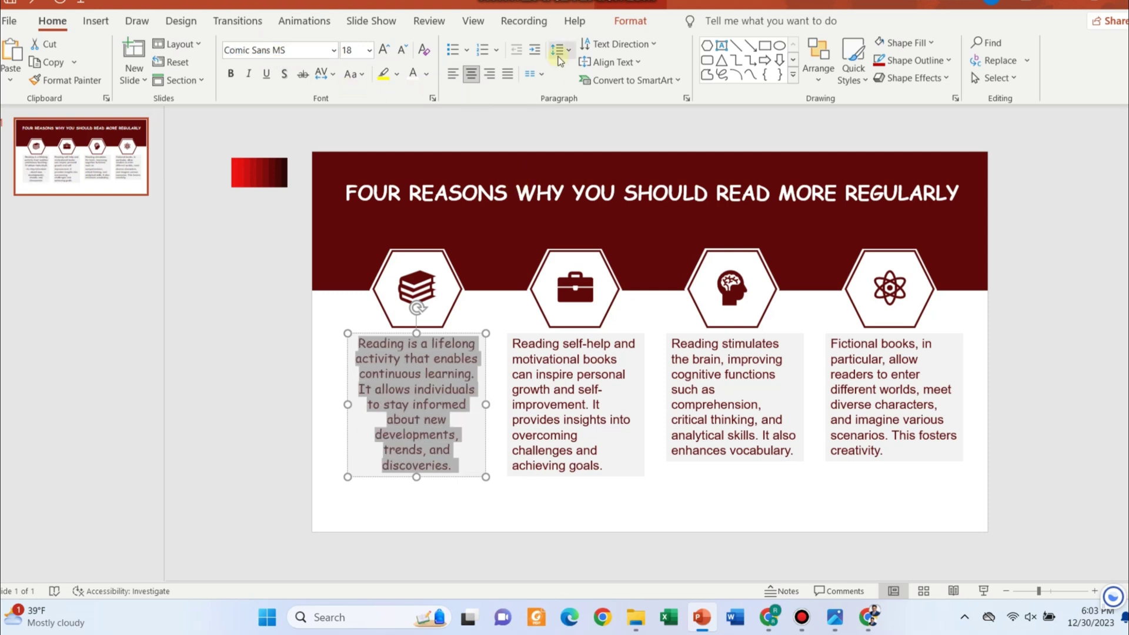
left_click(905, 43)
left_click(911, 252)
Make the second caption centred Comic Sans MS with no background fill
left_click(624, 411)
key("ctrl+a")
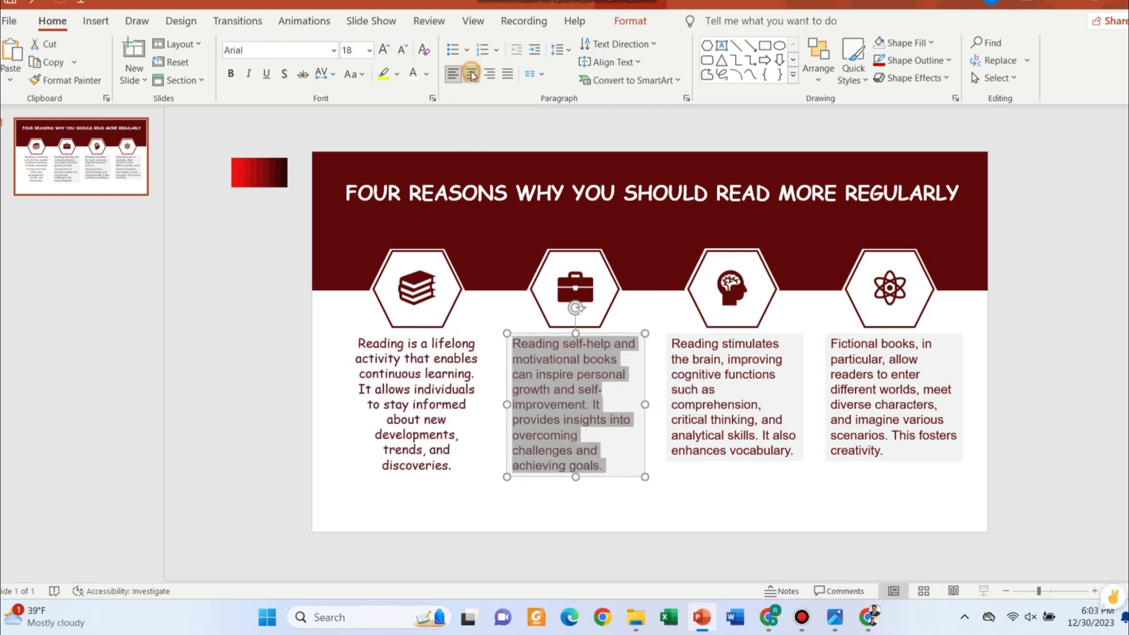
left_click(471, 74)
left_click(903, 43)
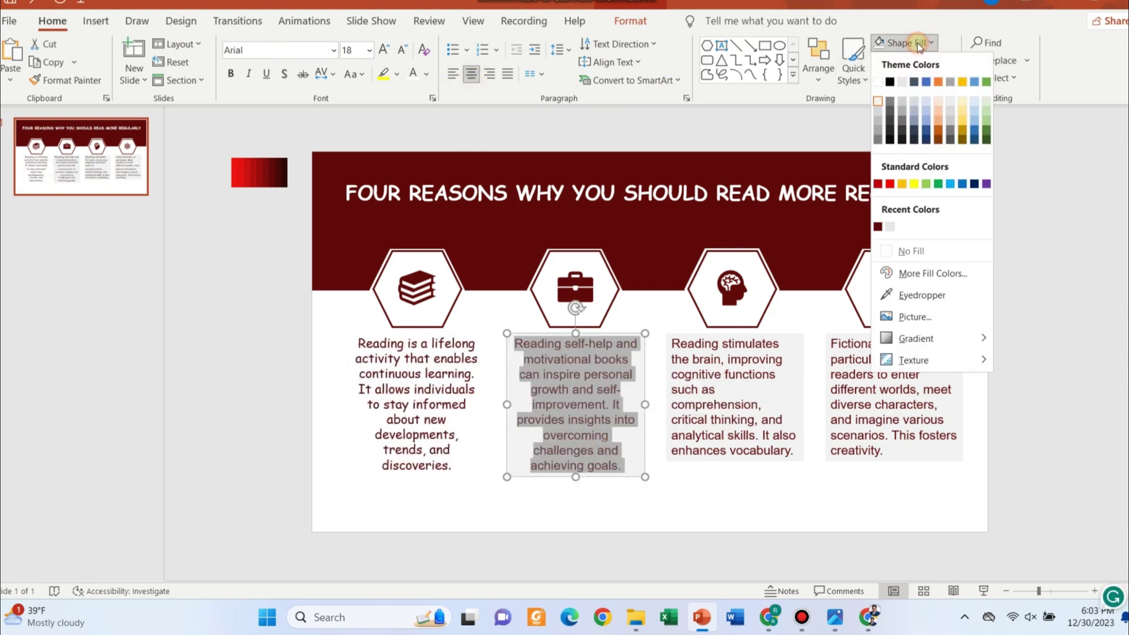
left_click(912, 251)
left_click(276, 50)
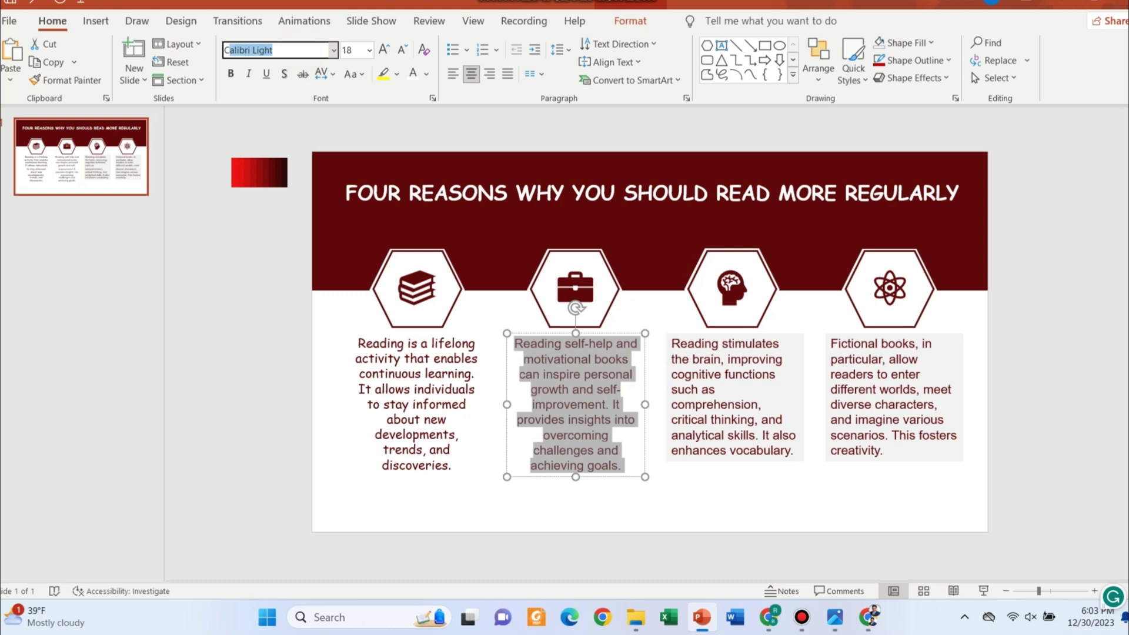
type("Comic Sans MS")
key("Return")
Copy the second caption's formatting onto the third caption with Format Painter and remove its fill
left_click(65, 80)
left_click_drag(670, 343, 802, 464)
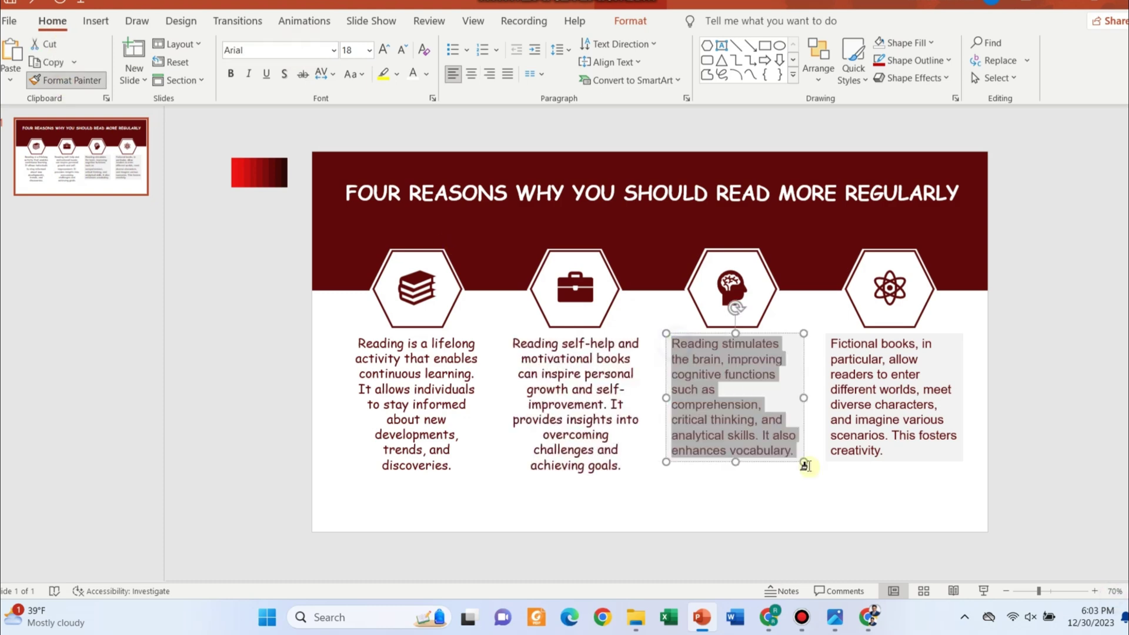
right_click(845, 503)
left_click(802, 501)
left_click(784, 458)
left_click(909, 42)
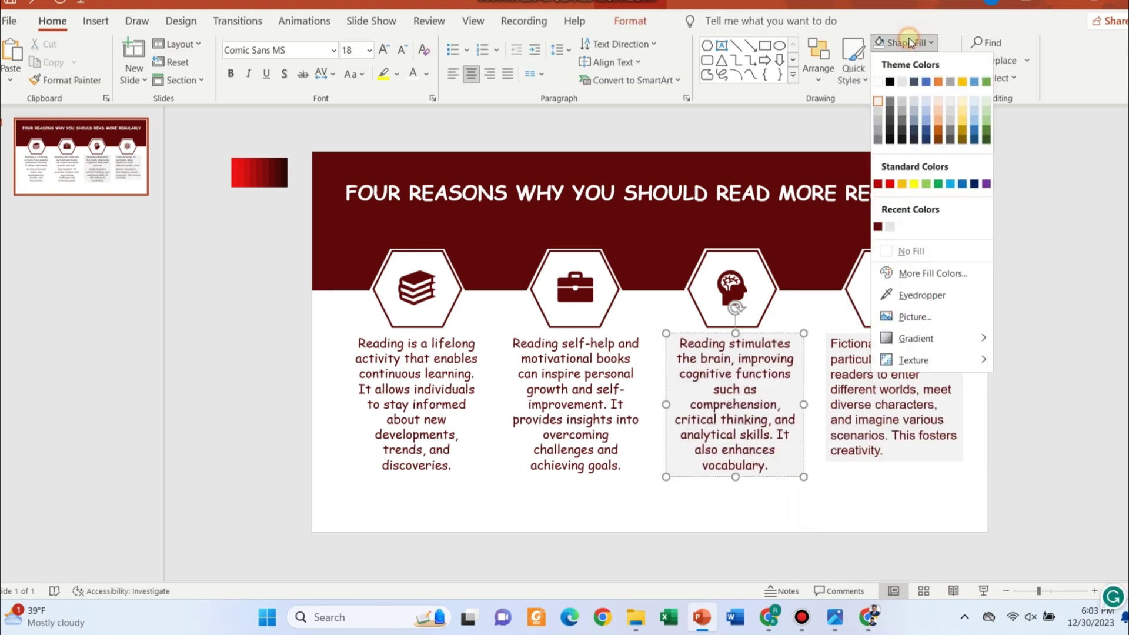
left_click(905, 252)
Copy the third caption's formatting onto the fourth caption and remove its background fill
key("ctrl+a")
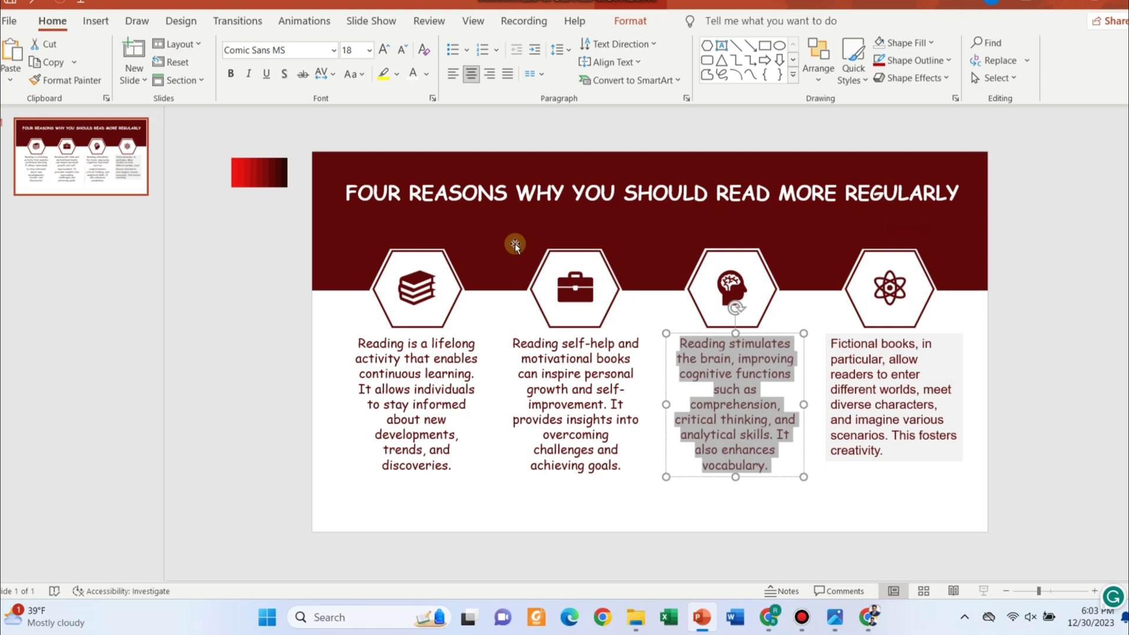
left_click(65, 80)
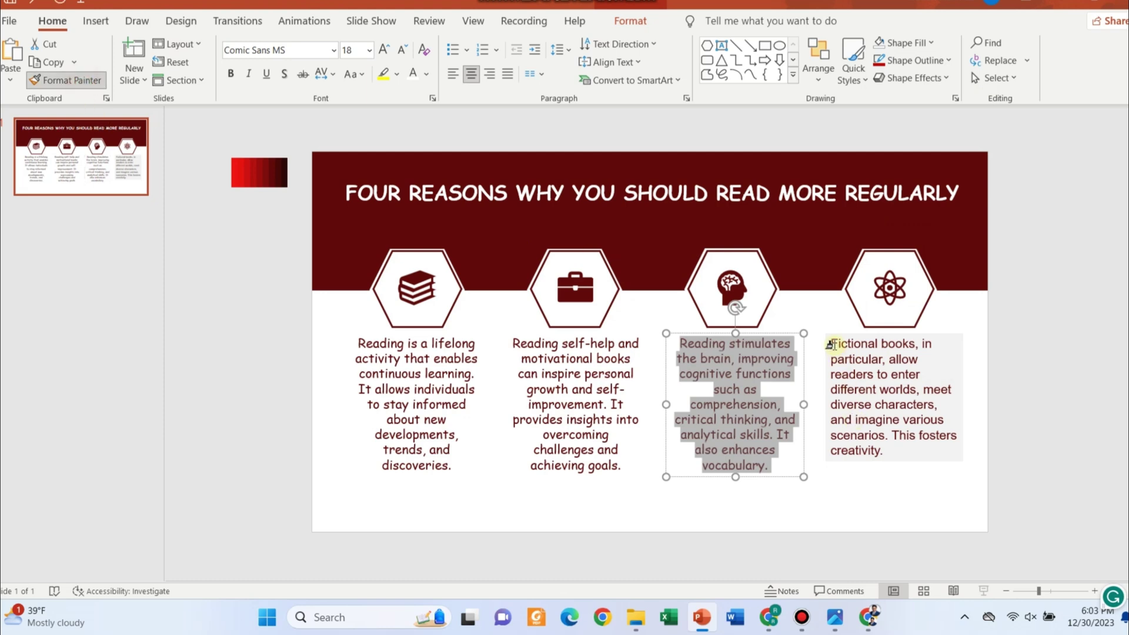
left_click_drag(831, 344, 1010, 499)
right_click(1010, 500)
left_click(941, 289)
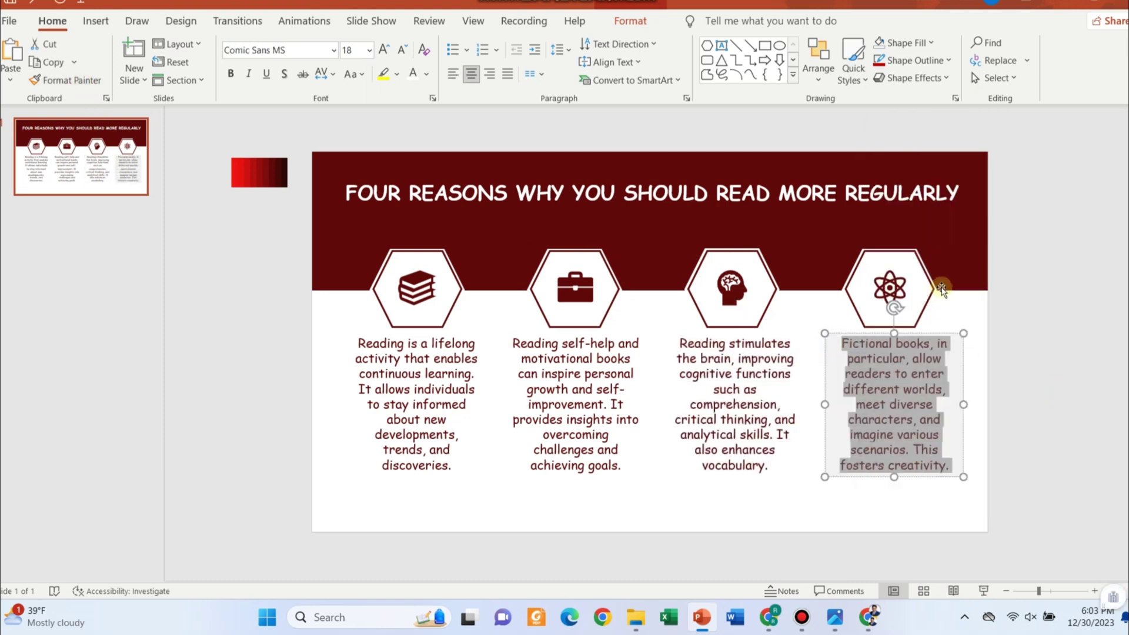
left_click(905, 42)
left_click(909, 252)
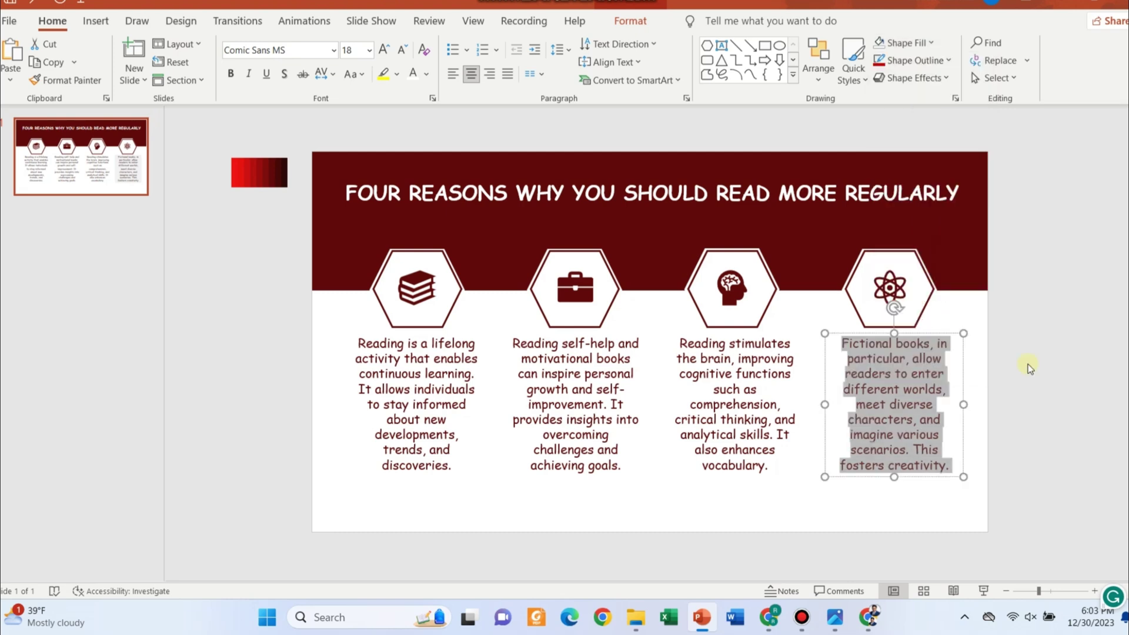
left_click(1028, 365)
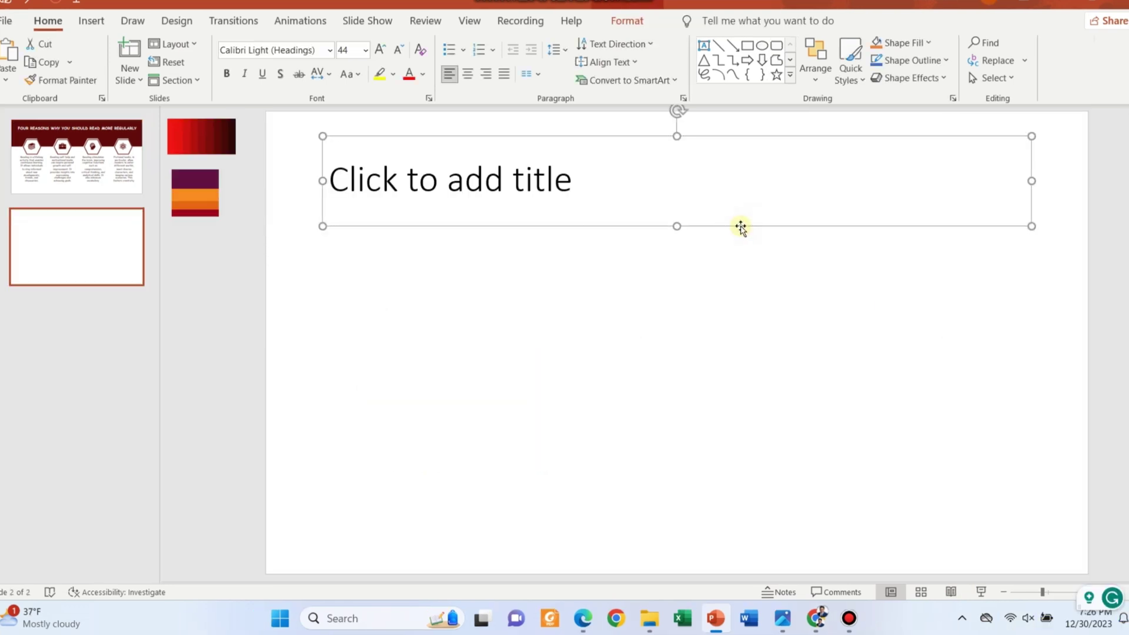
Delete the new slide's title placeholder and zoom out to 43%
key("Delete")
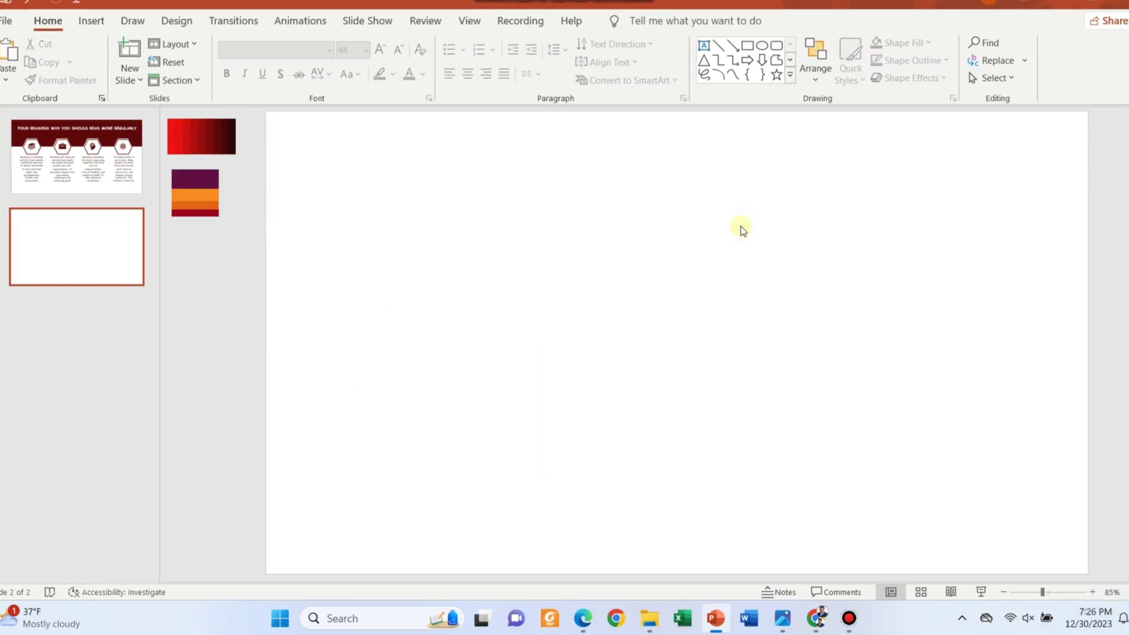
left_click(1012, 592)
left_click(1027, 593)
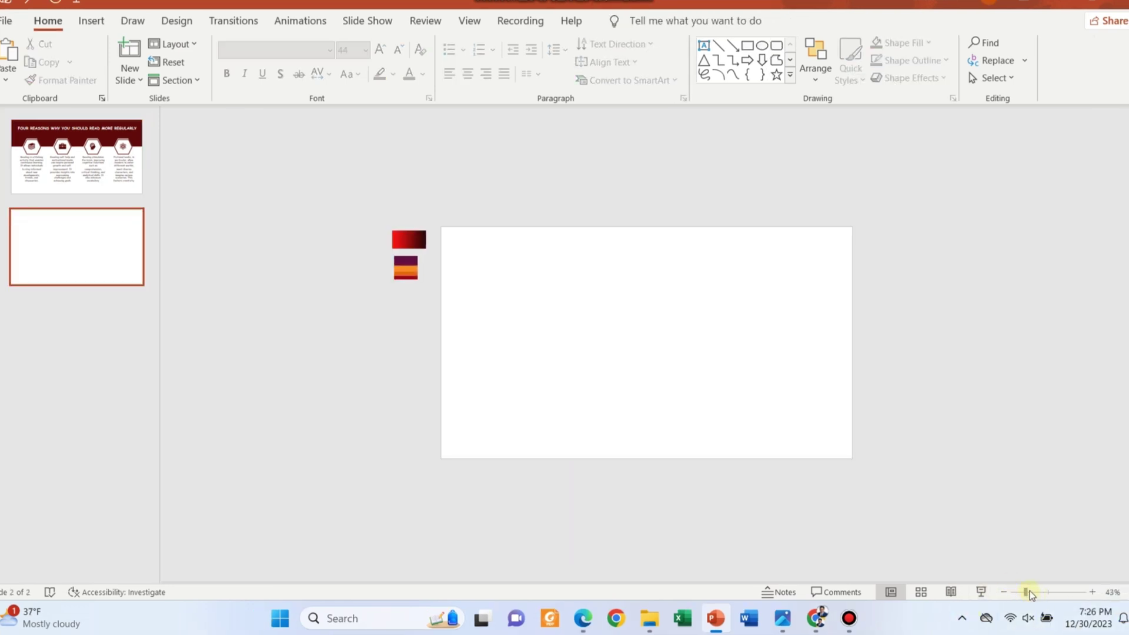
Draw a large rectangle, tilt it about 25 degrees, and set its fill to No Fill
left_click(100, 31)
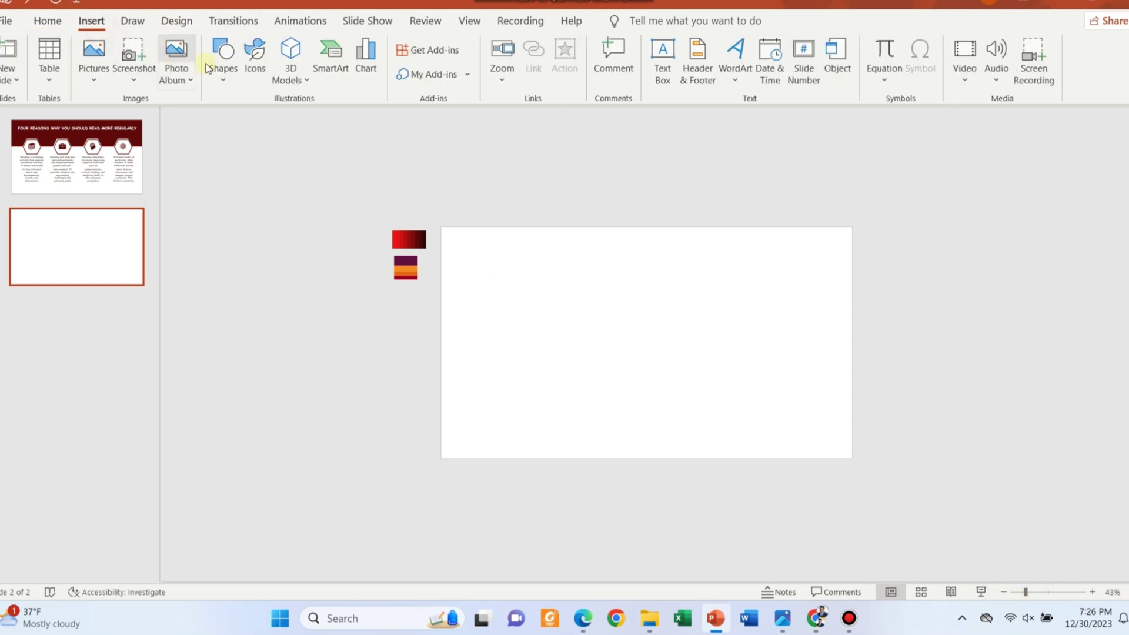
left_click(223, 59)
left_click(262, 125)
left_click_drag(535, 178, 811, 486)
left_click_drag(669, 148, 629, 177)
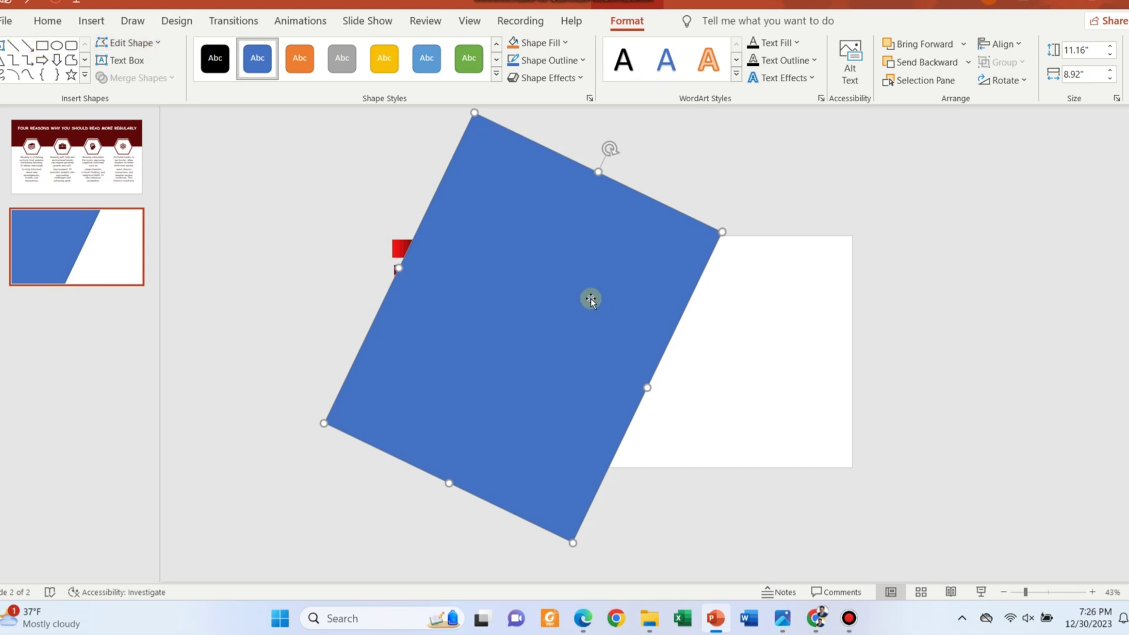
left_click(536, 42)
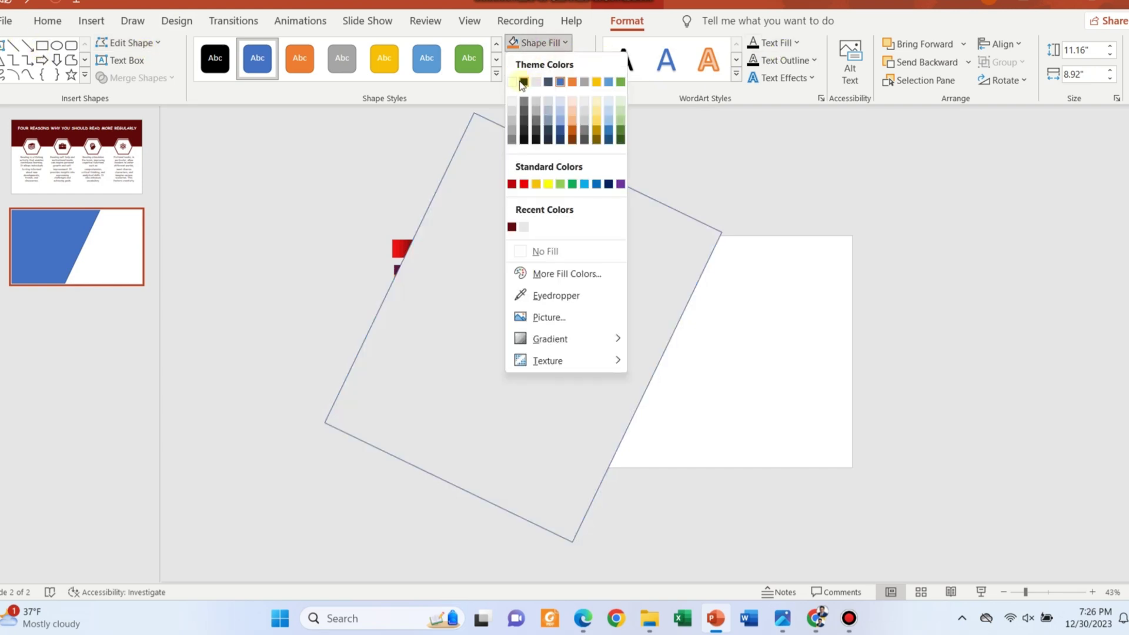
left_click(560, 251)
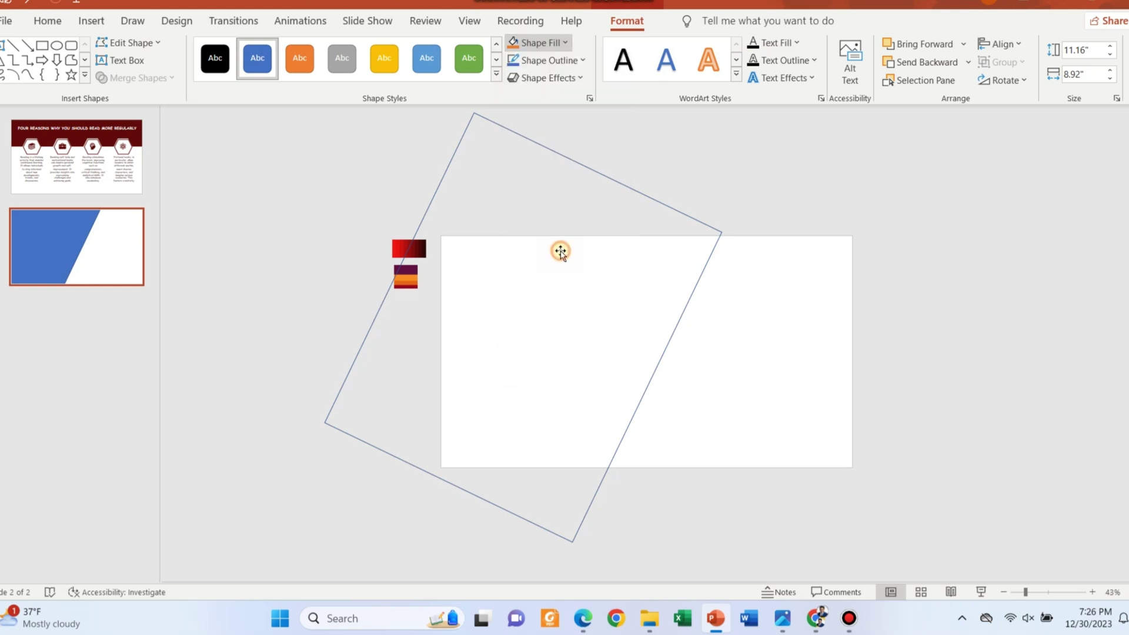
left_click(543, 60)
left_click(422, 146)
Draw an unfilled rectangle over the top overhang and subtract it from the tilted shape
left_click(42, 46)
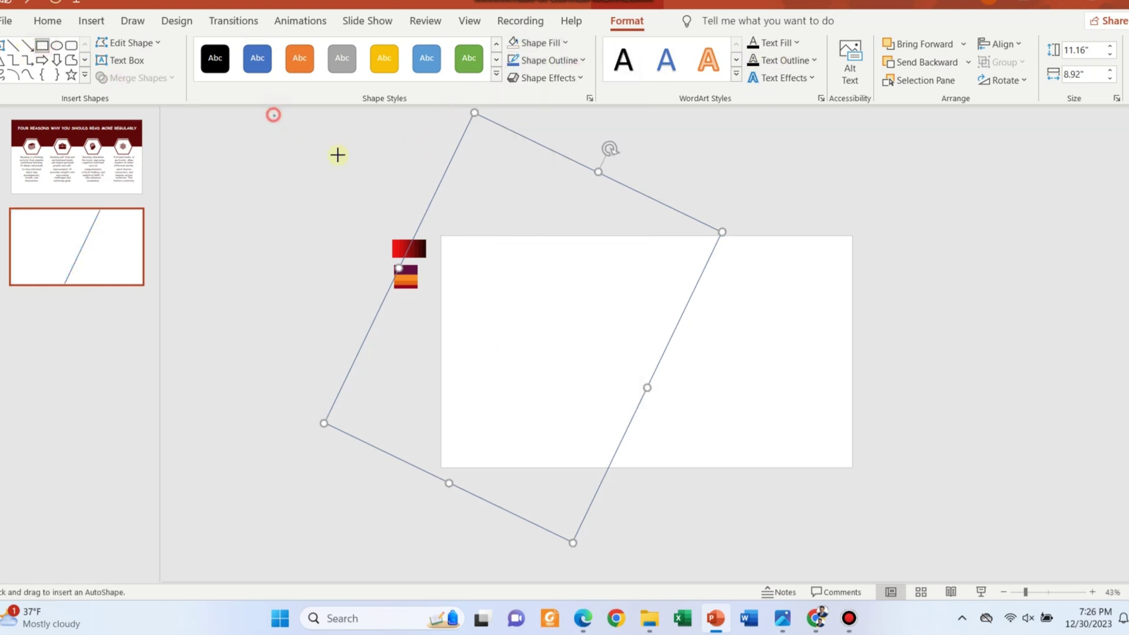
left_click_drag(273, 115, 887, 235)
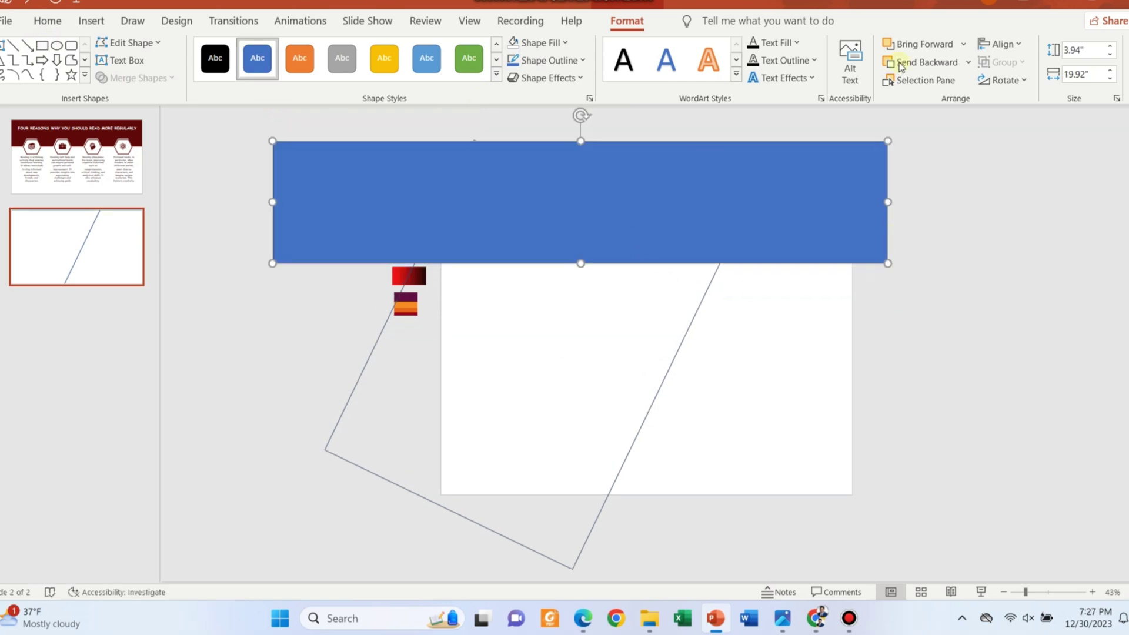
left_click(554, 43)
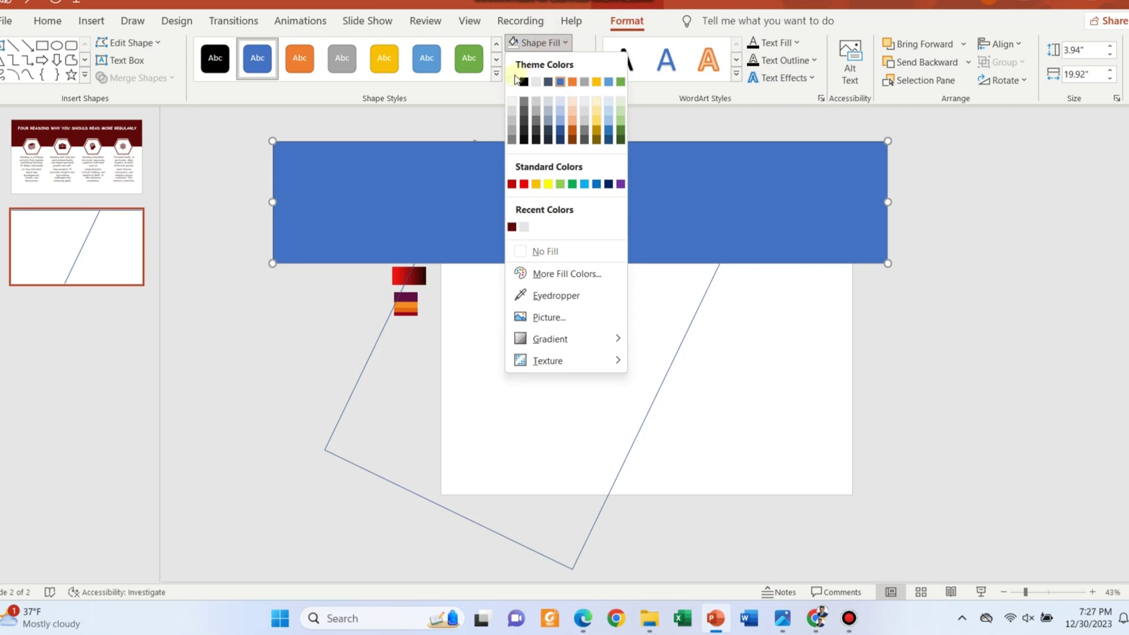
left_click(553, 251)
left_click(543, 60)
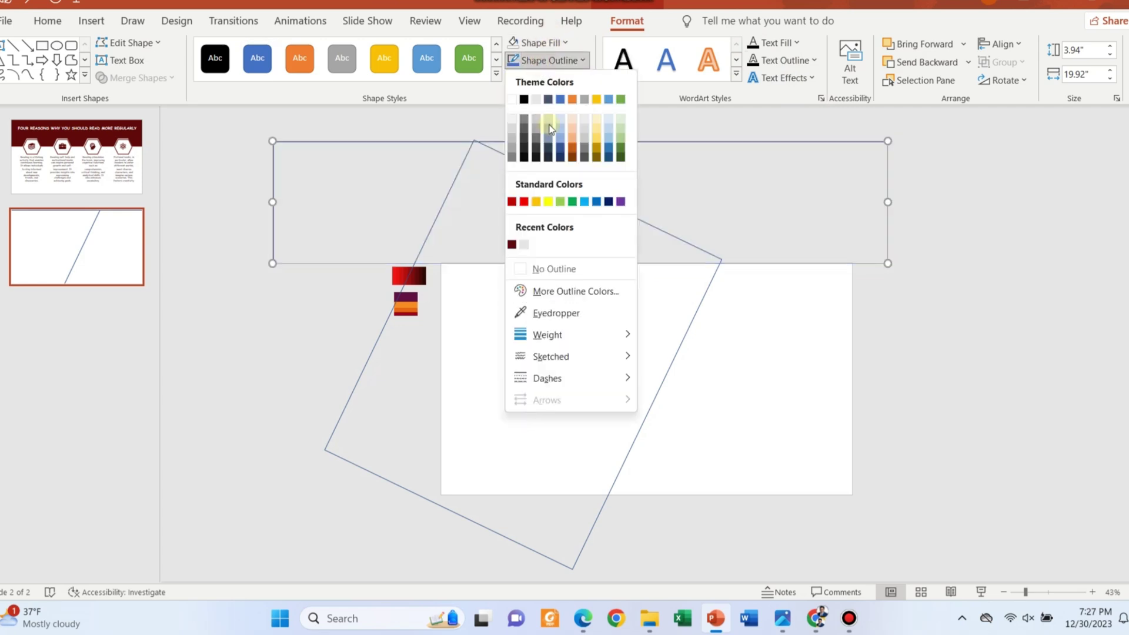
left_click(738, 125)
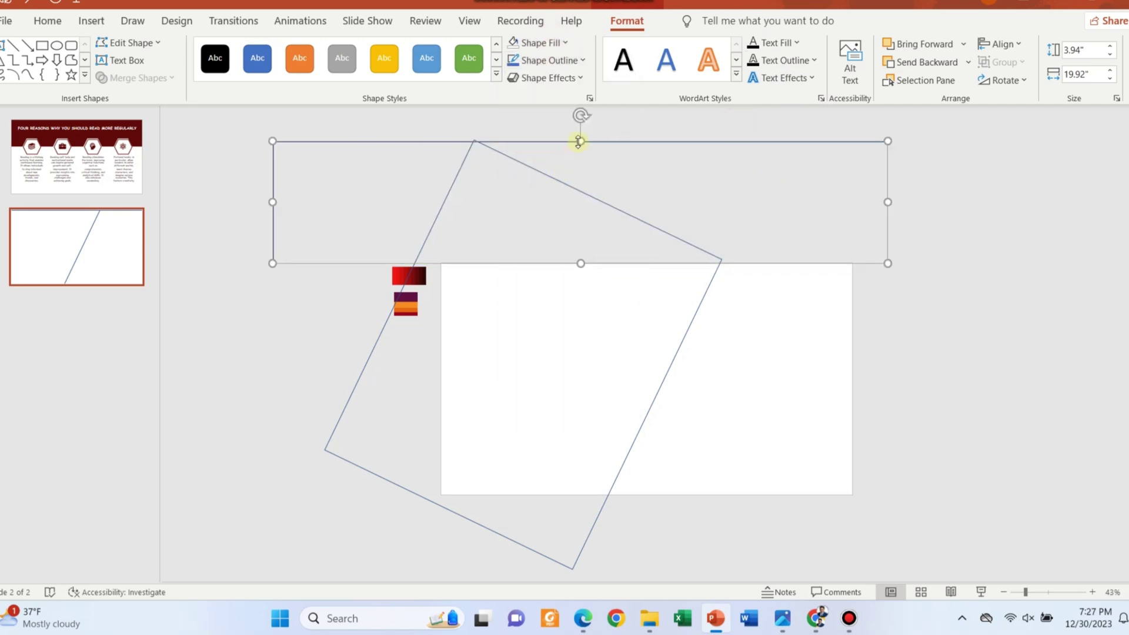
mouse_move(579, 141)
left_mouse_down()
mouse_move(562, 103)
mouse_move(579, 134)
left_mouse_up()
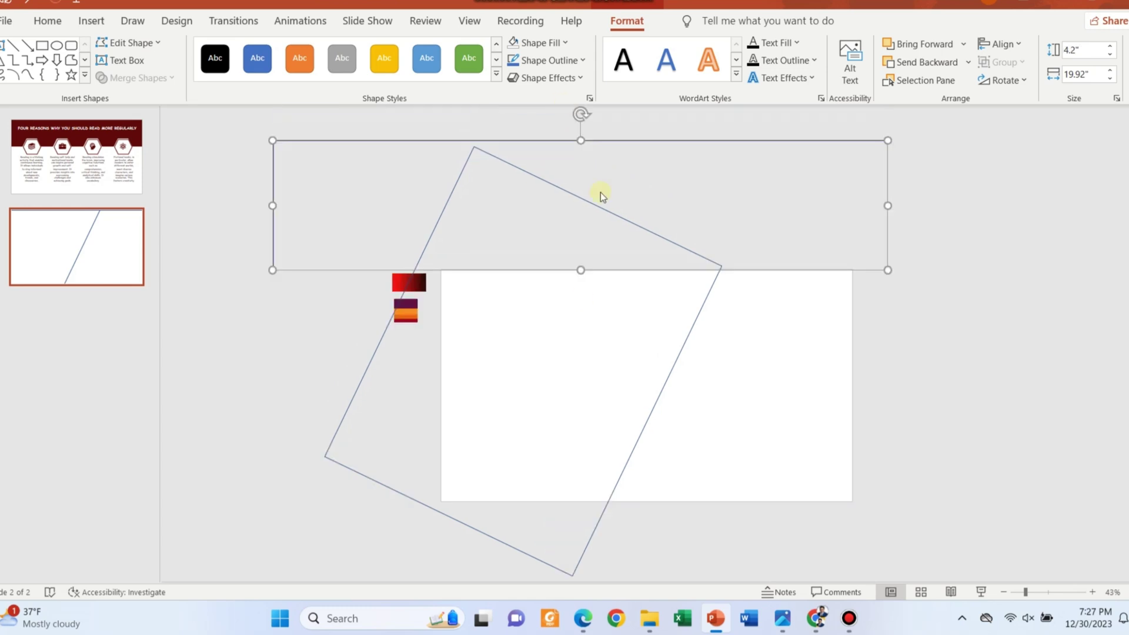
left_click(580, 302)
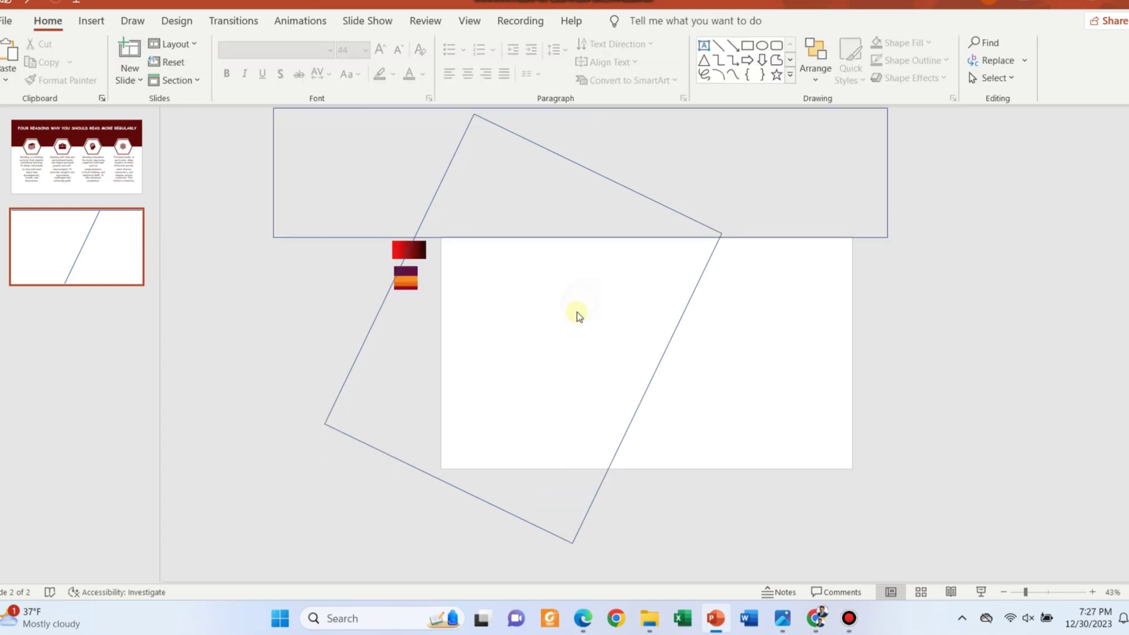
left_click(640, 400)
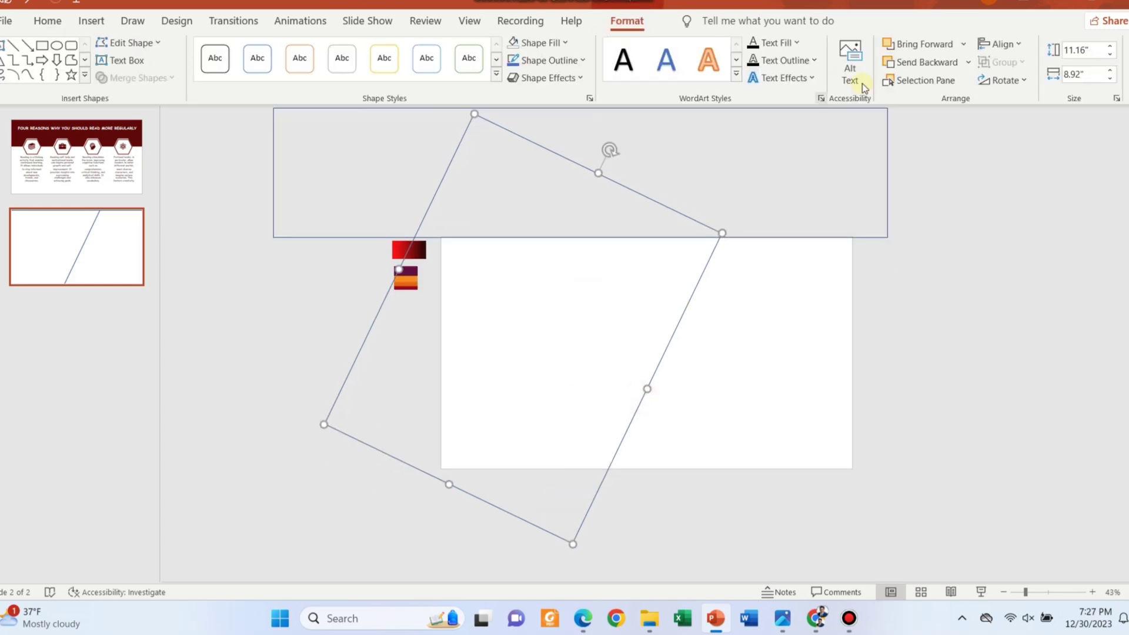
left_click(886, 177, "shift")
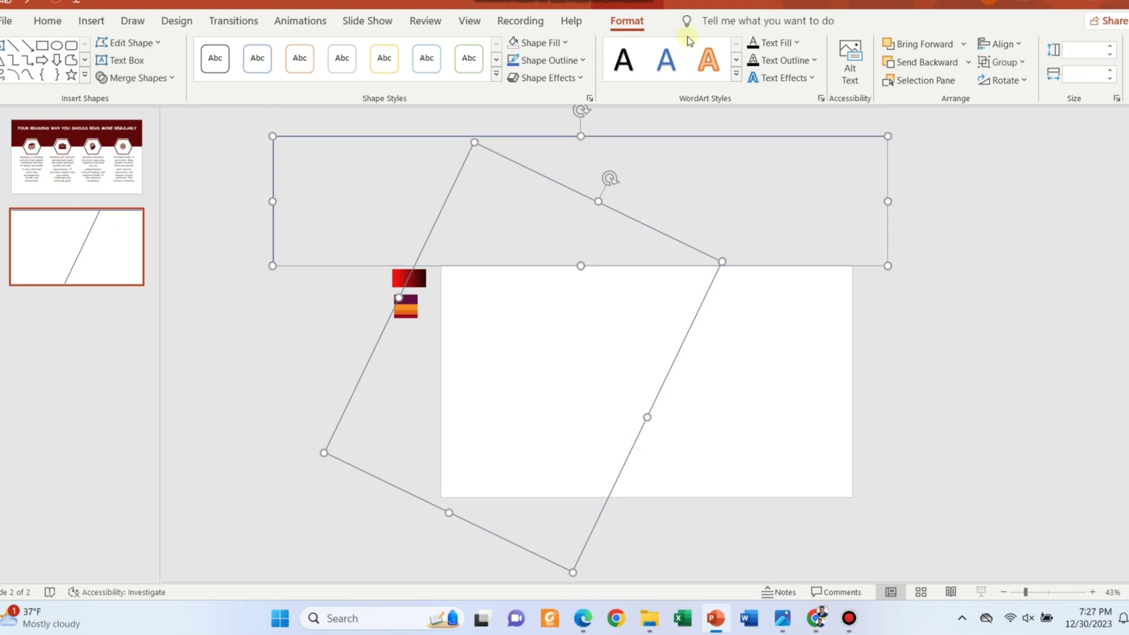
left_click(137, 78)
left_click(131, 182)
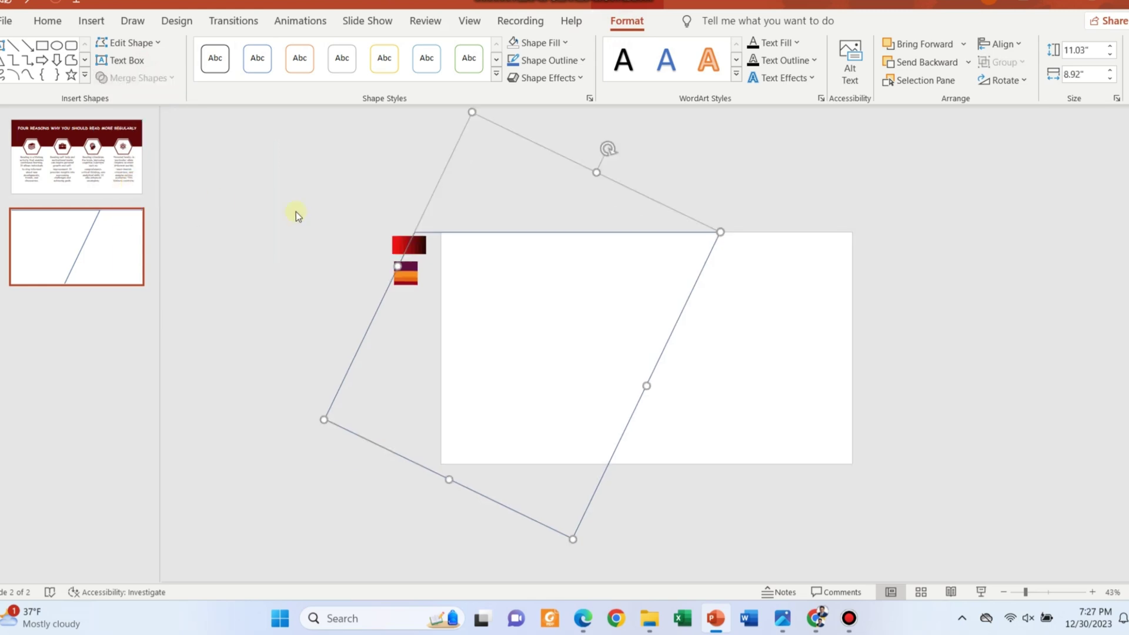
Draw a rectangle over the left overhang and subtract it from the freeform
left_click(915, 231)
left_click(91, 21)
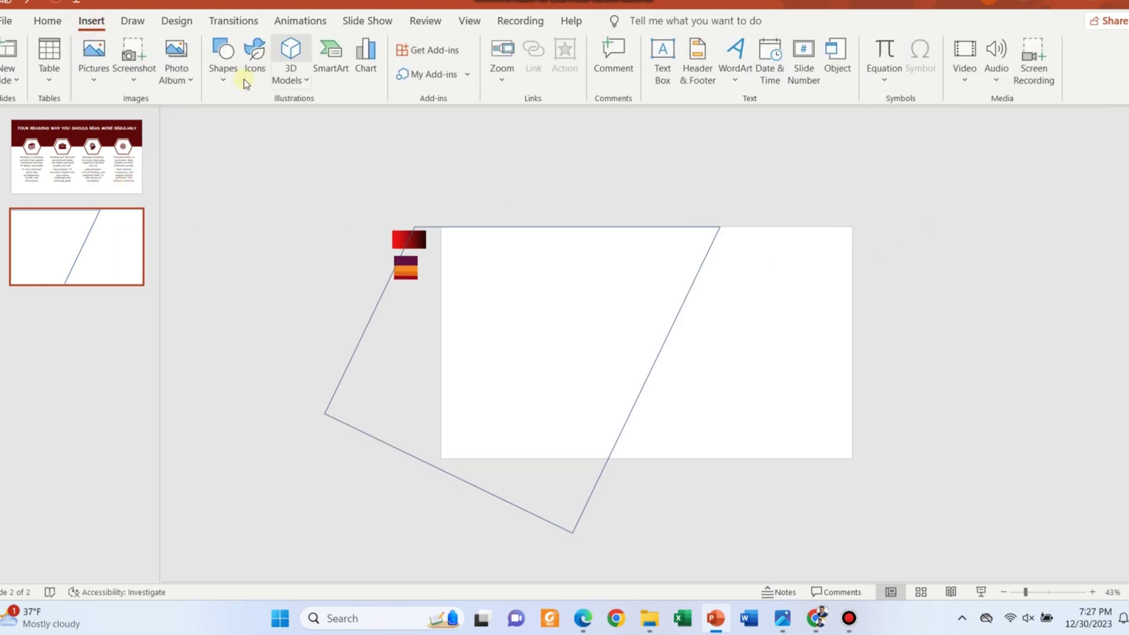
left_click(223, 82)
left_click(263, 122)
left_click_drag(252, 121, 442, 569)
left_click(644, 395)
left_click(301, 214, "shift")
left_click(134, 78)
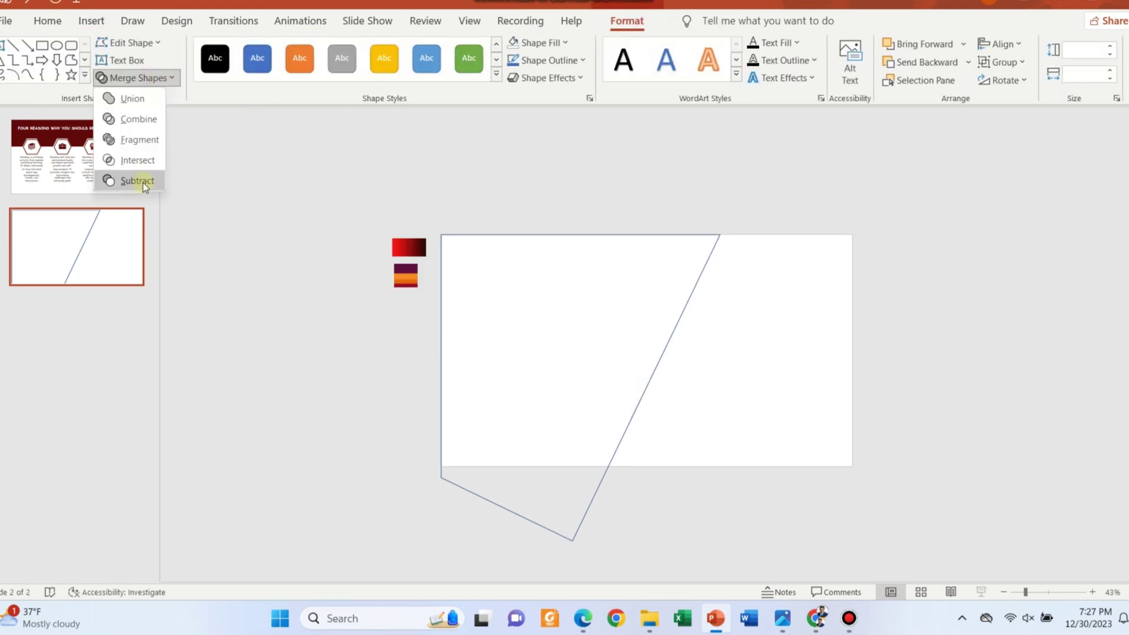
left_click(135, 182)
Place an unfilled rectangle below the slide's bottom edge and subtract it from the freeform
left_click(42, 45)
left_click_drag(317, 437, 855, 561)
left_click_drag(733, 472, 733, 509)
left_click(538, 42)
left_click(544, 250)
left_click(838, 487)
left_click_drag(852, 480, 859, 471)
left_click(456, 323)
left_click(603, 464)
left_click(863, 483, "shift")
left_click(136, 77)
left_click(143, 181)
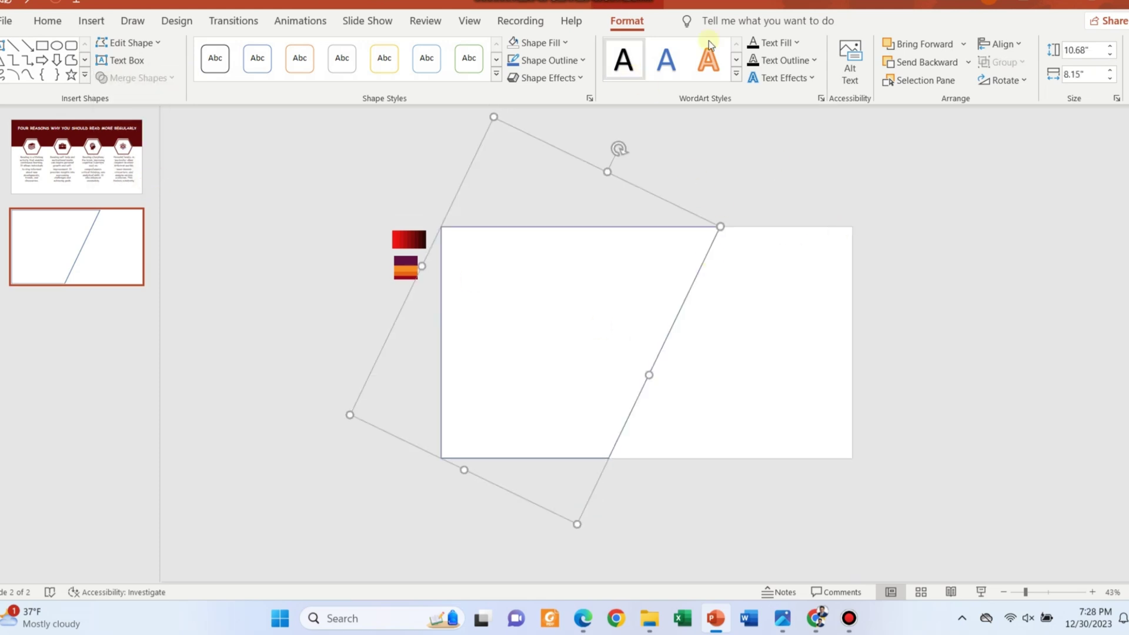
Remove the shape's outline, eyedropper the dark red swatch as its fill, and zoom to 70%
left_click(567, 63)
left_click(540, 268)
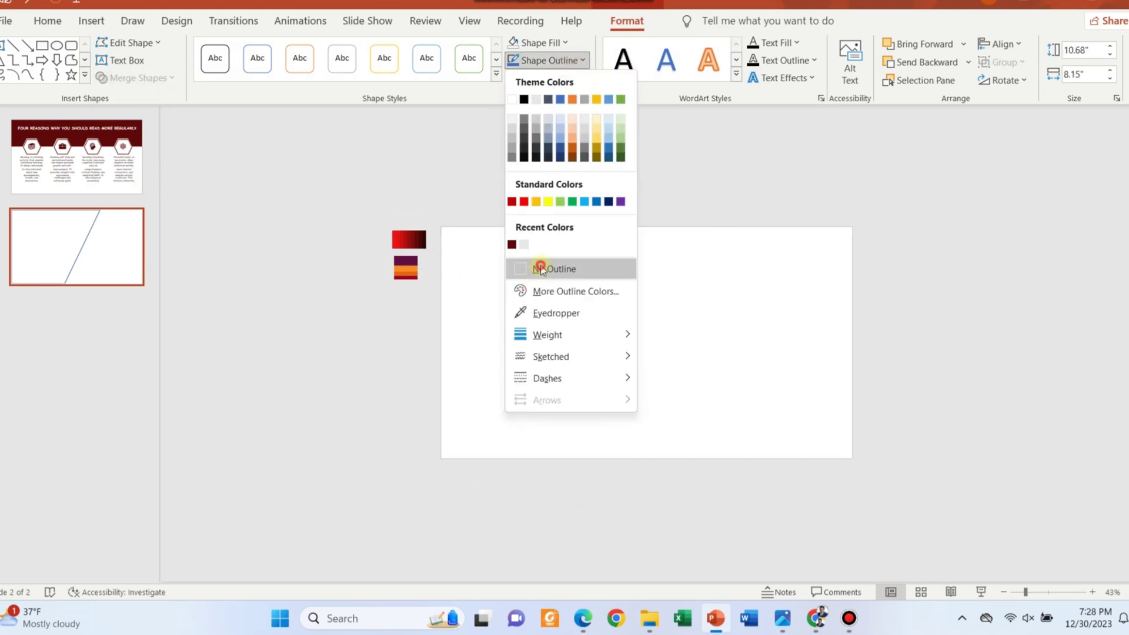
left_click(535, 43)
left_click(544, 297)
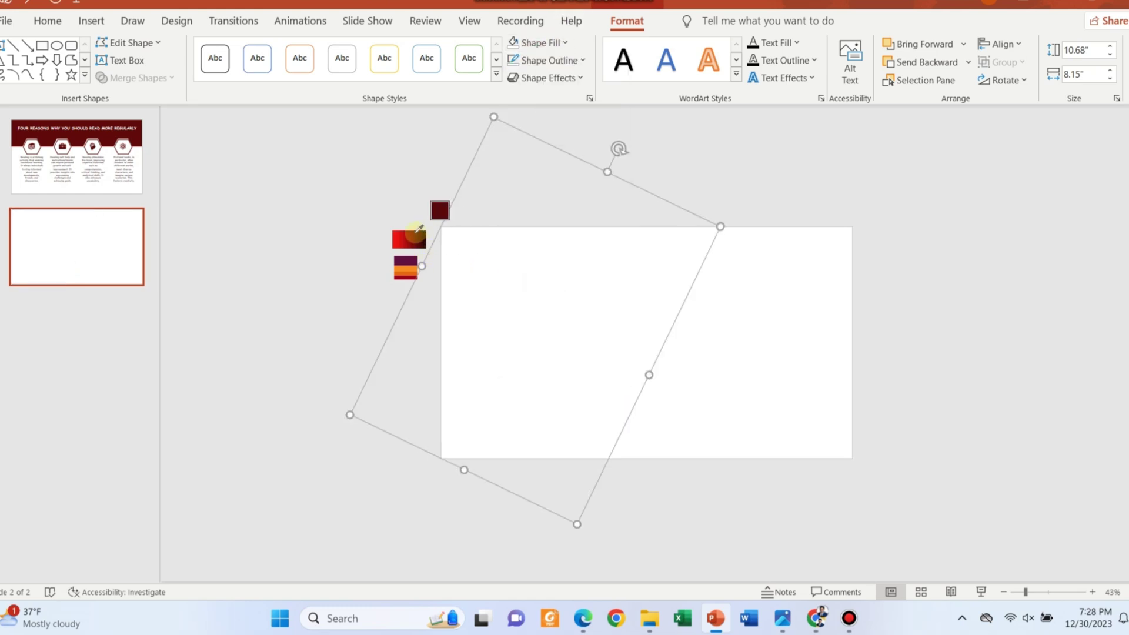
left_click(420, 229)
left_click(1003, 327)
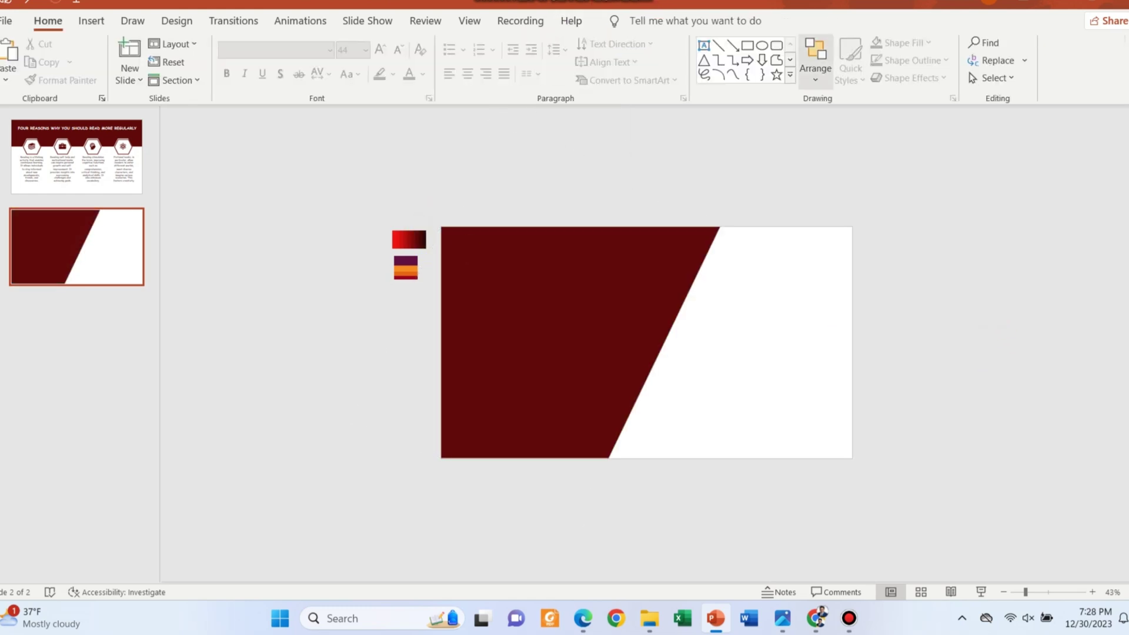
left_click(1092, 592)
left_click(1093, 592)
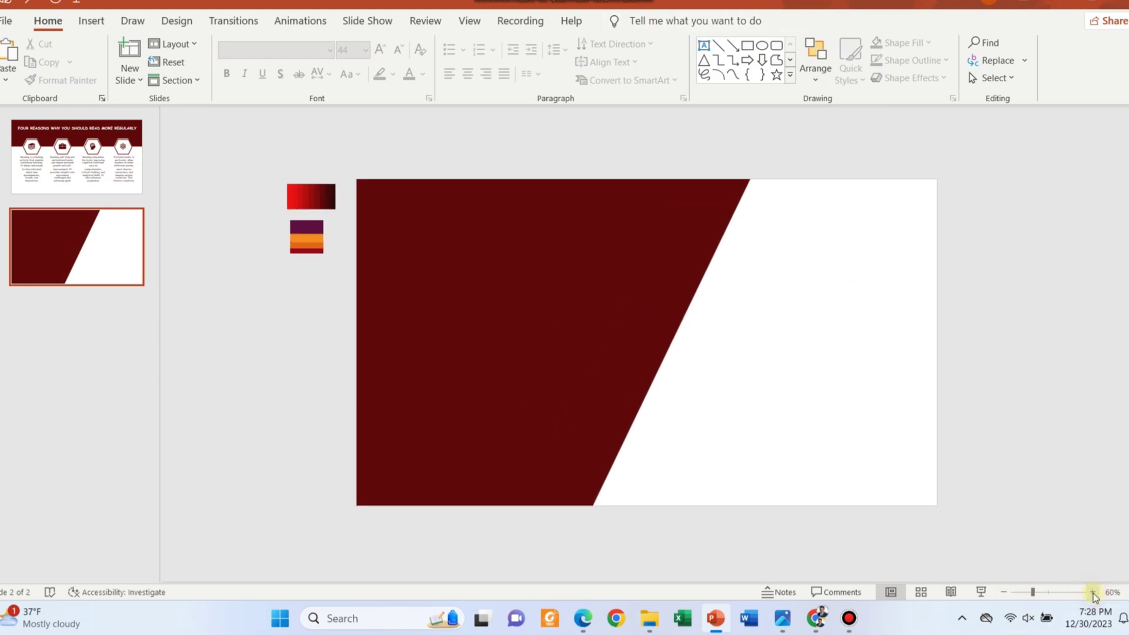
left_click(1093, 592)
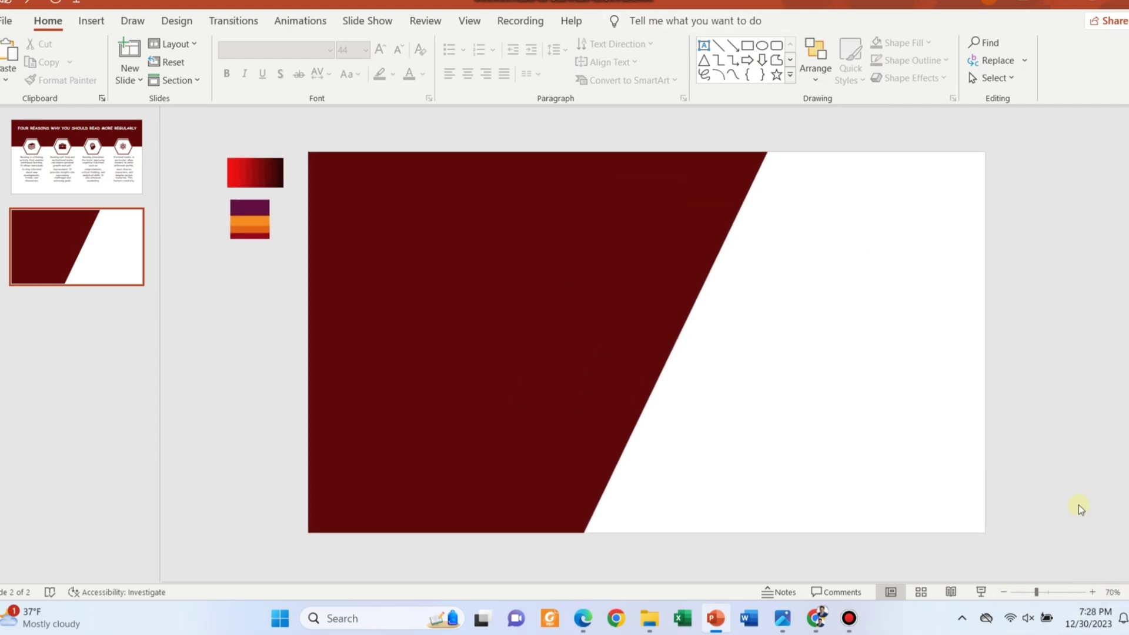
left_click(91, 22)
Draw a blue circle on the diagonal edge and copy it into three circles along the edge
left_click(224, 81)
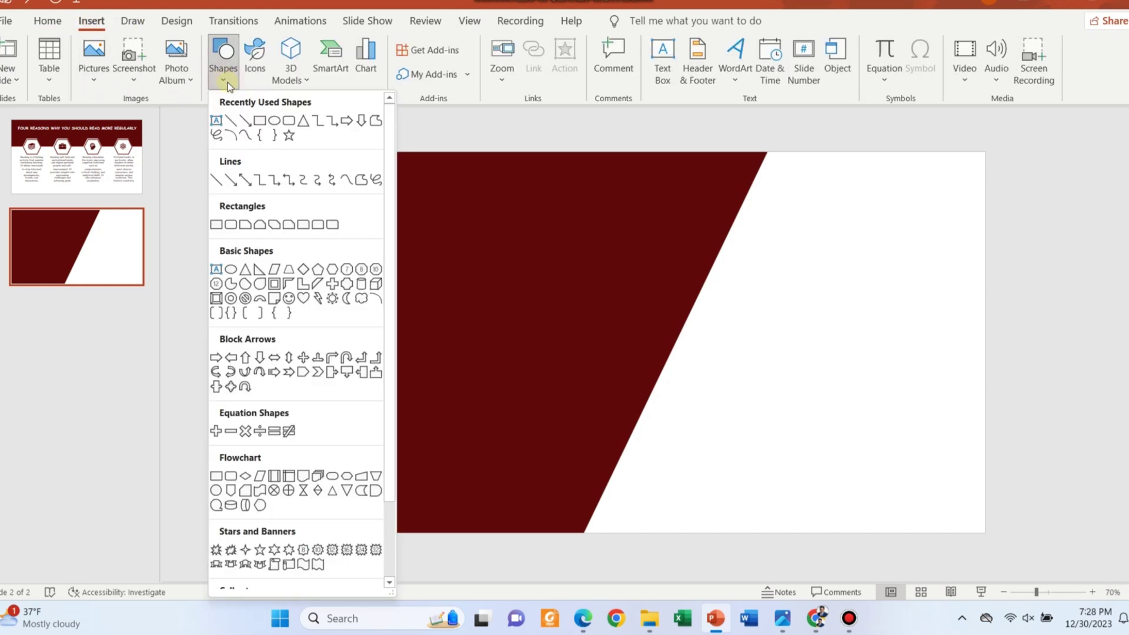
left_click(274, 121)
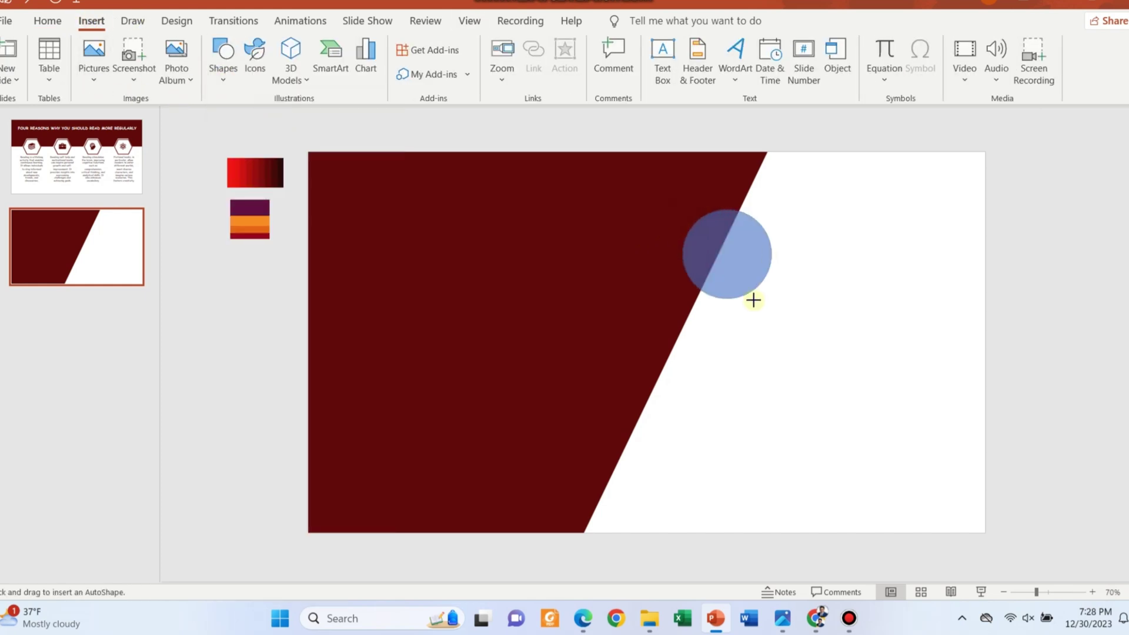
left_click_drag(753, 301, 756, 304)
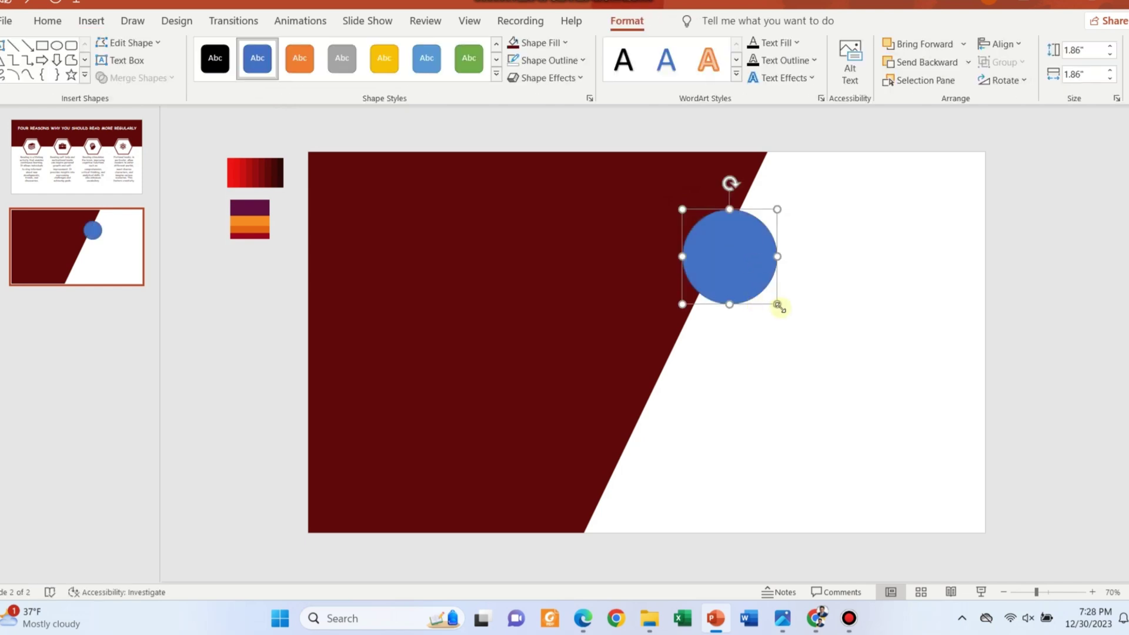
left_click_drag(778, 305, 660, 397)
key("ctrl+z")
left_click_drag(697, 262, 604, 457)
left_click_drag(675, 378, 683, 352)
left_click_drag(720, 281, 723, 265)
Distribute the three circles vertically and remove their outlines
left_click(489, 193)
left_click(916, 445)
left_click_drag(950, 521, 512, 197)
left_click(1001, 43)
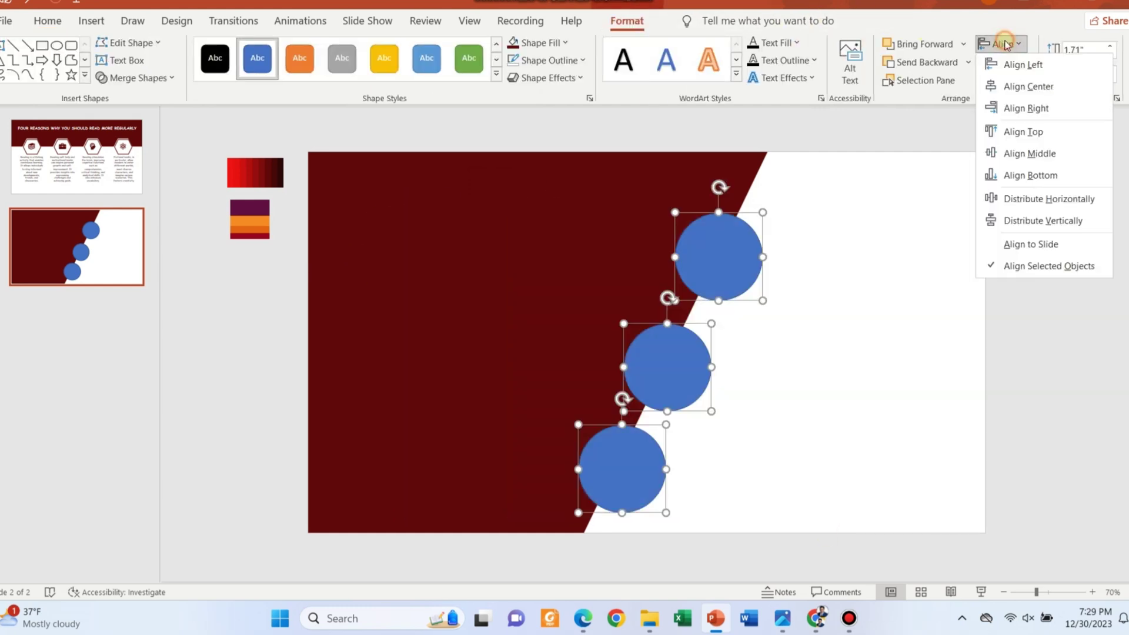
left_click(1076, 221)
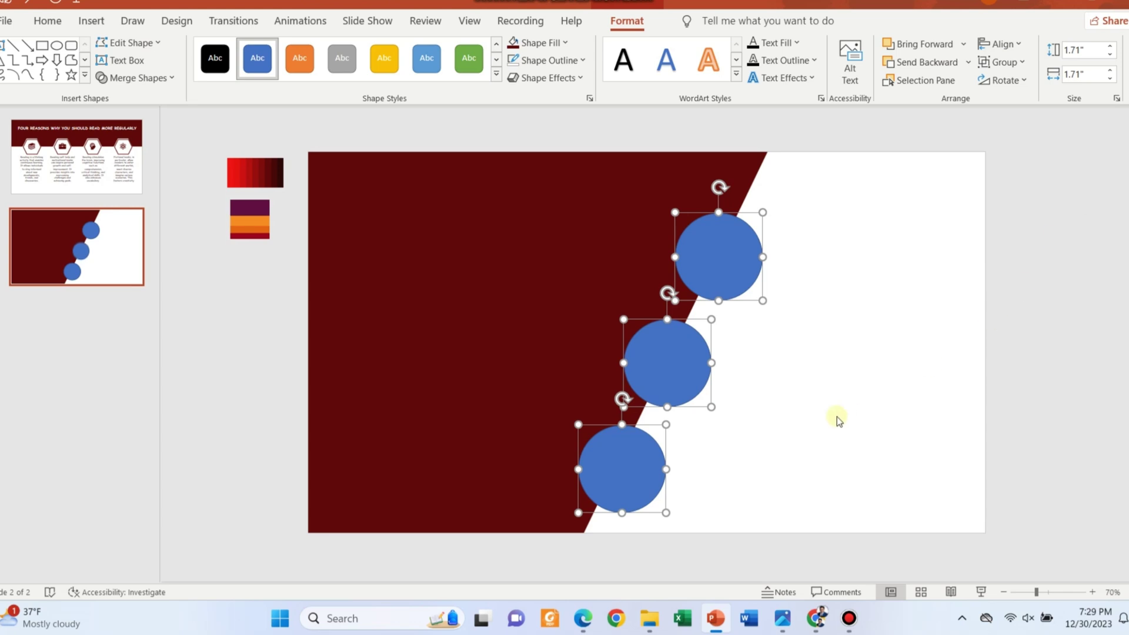
left_click(782, 60)
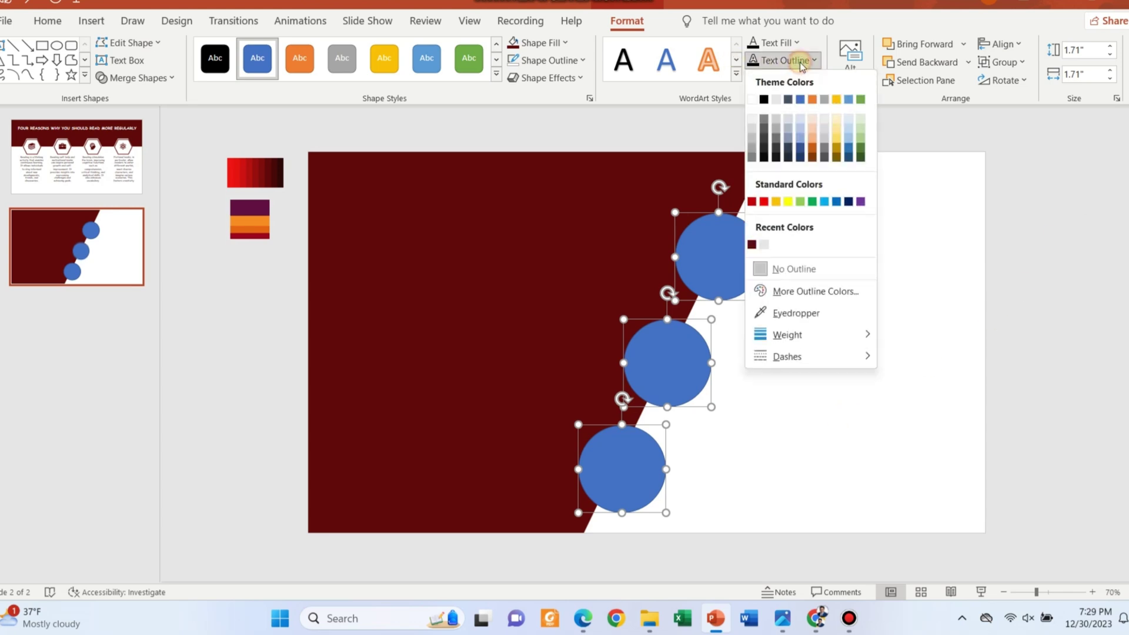
left_click(574, 60)
left_click(586, 270)
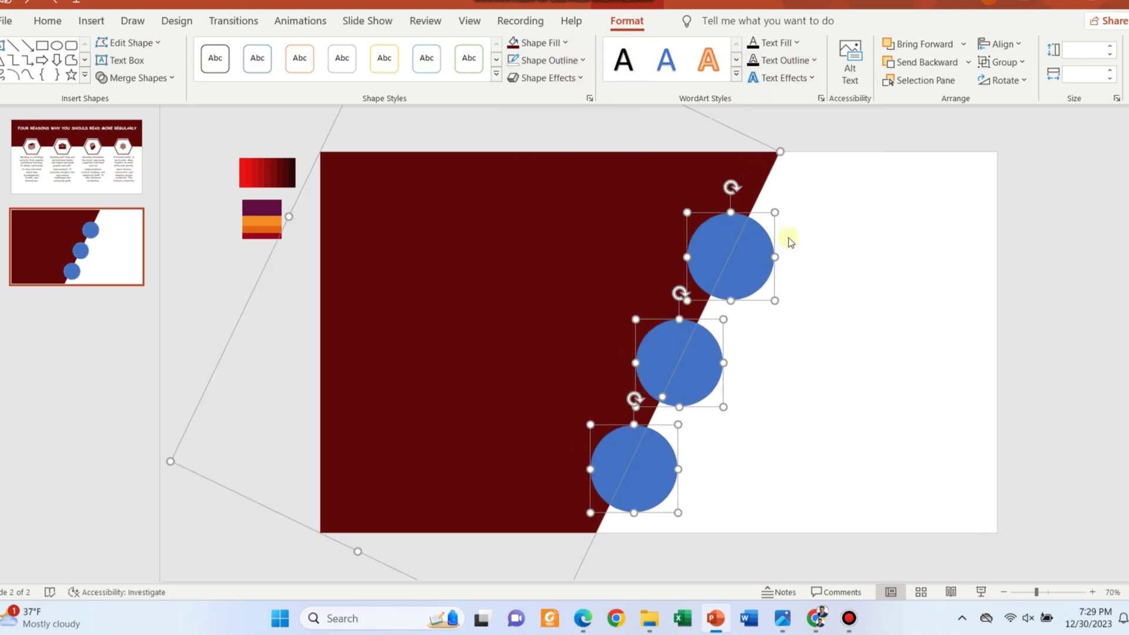
Set aside a spare circle copy, then subtract the three circles from the dark red shape
left_click(937, 305)
left_click_drag(727, 245, 929, 223)
left_click(408, 174)
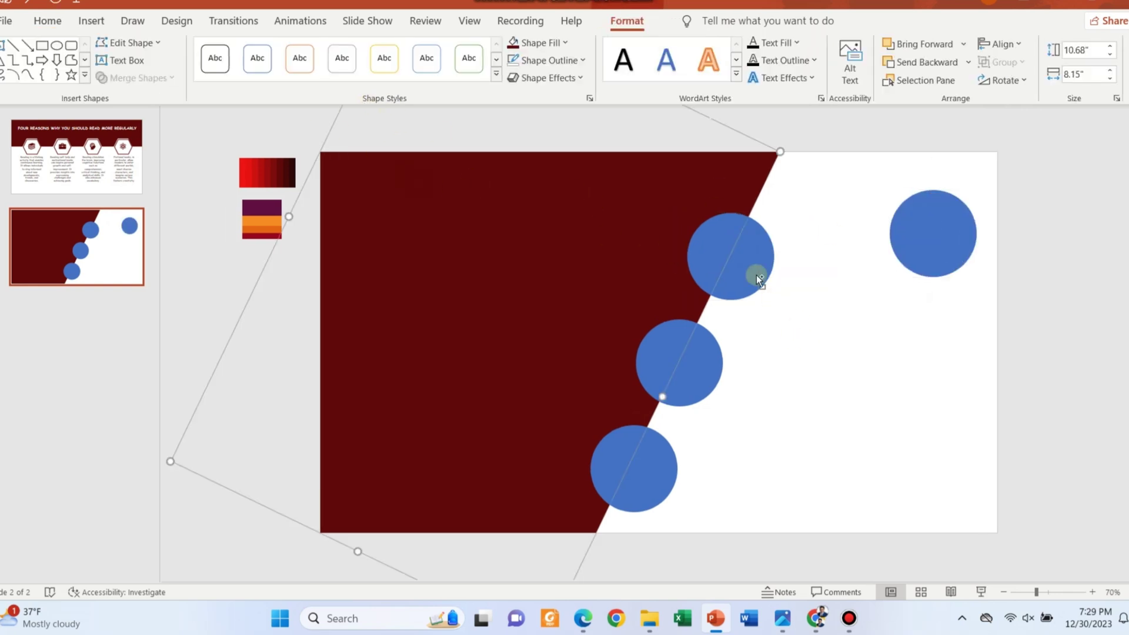
left_click(753, 272, "shift")
left_click(709, 366, "shift")
left_click(670, 458, "shift")
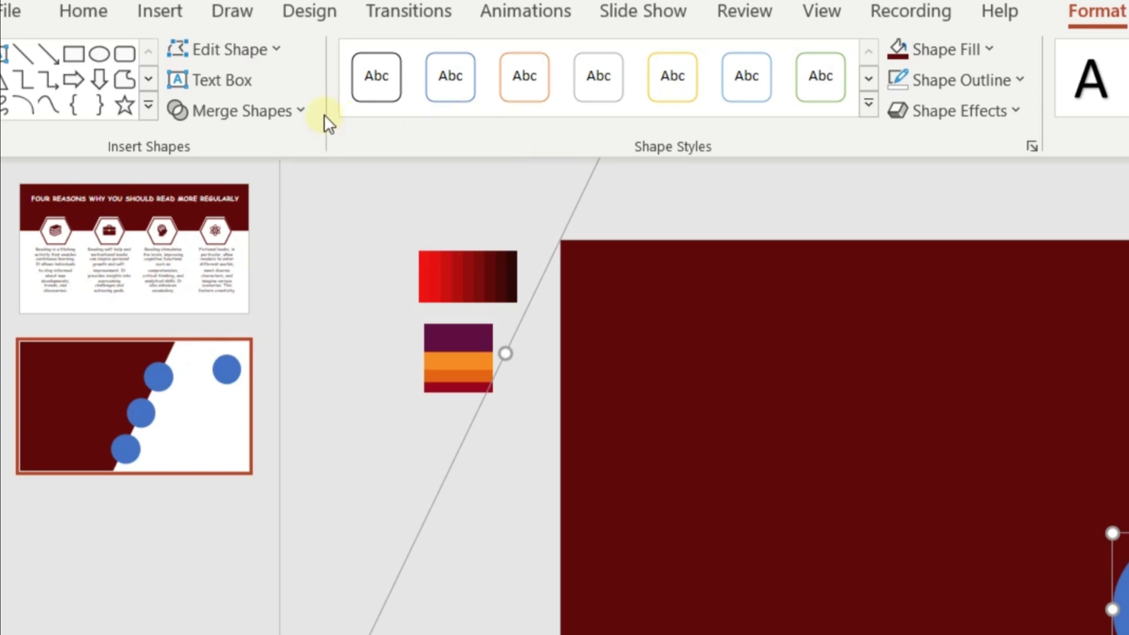
left_click(159, 76)
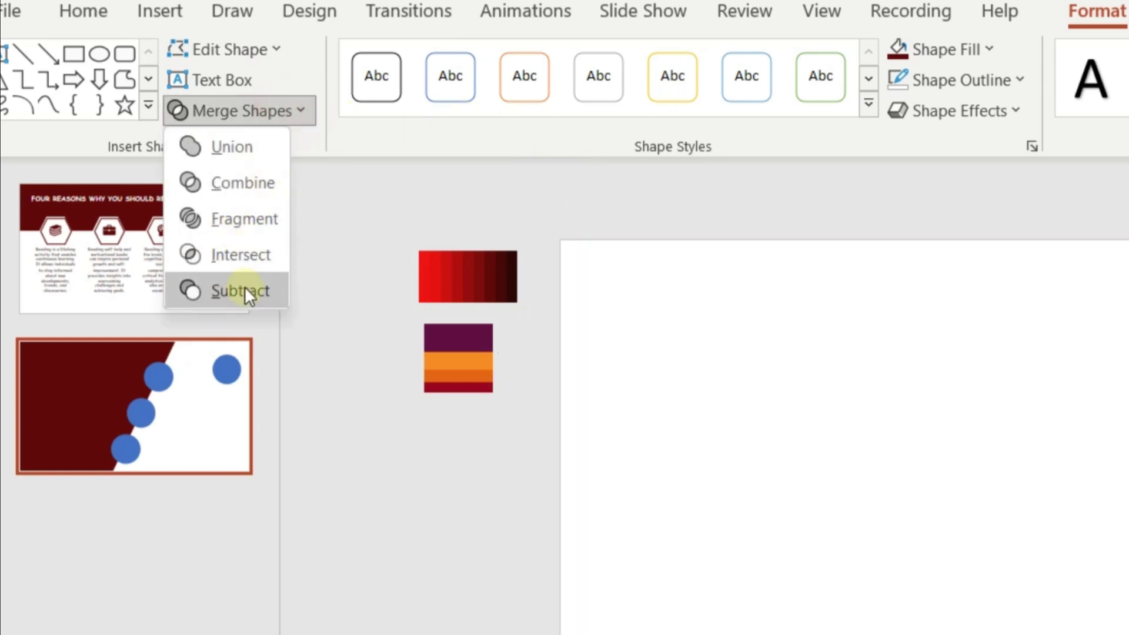
left_click(217, 288)
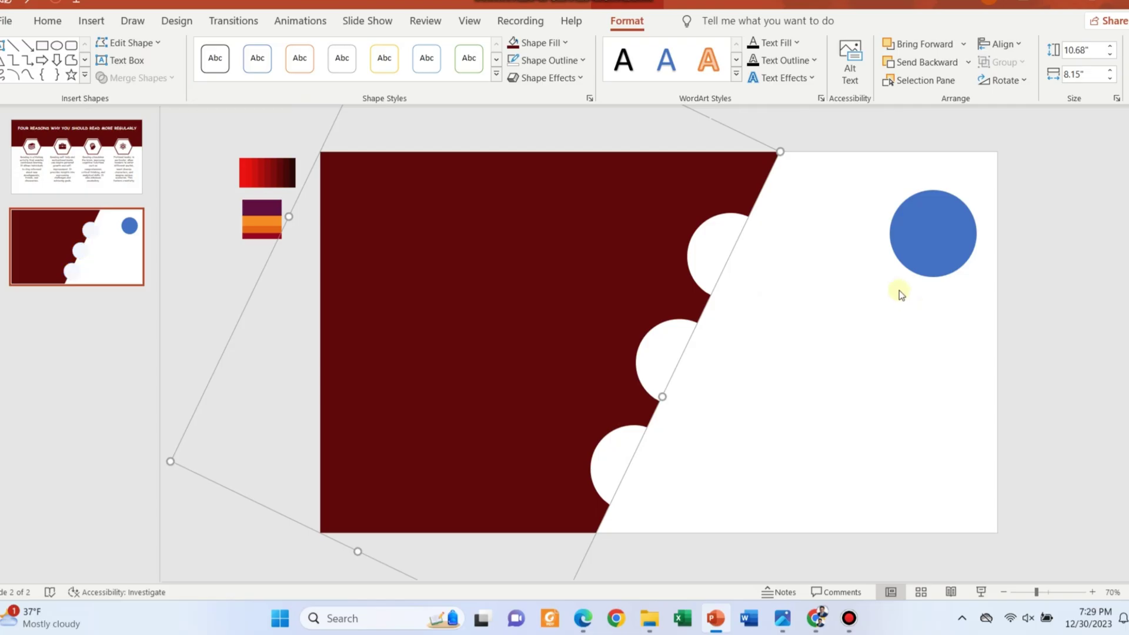
Shrink the spare circle to 1.54 inches and copy it into the notches
left_click(955, 257)
left_click_drag(971, 281, 956, 268)
left_click_drag(925, 232, 741, 411)
key("ctrl+z")
left_click_drag(736, 297, 627, 469)
left_click(819, 434)
Select the three notch circles and distribute them vertically
left_click(936, 491)
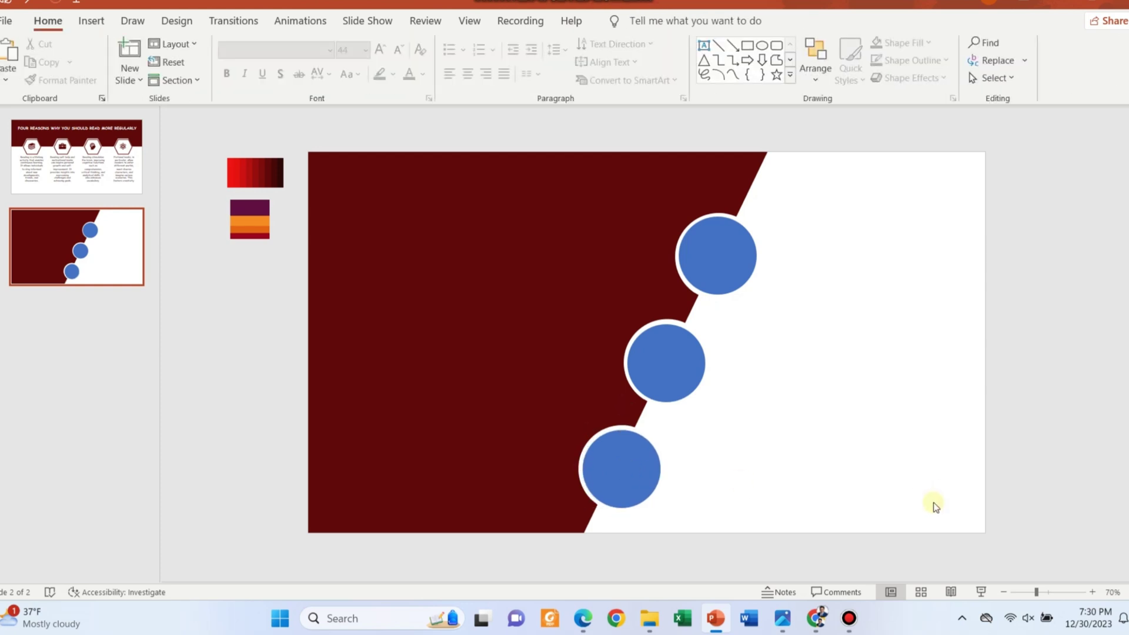
left_click_drag(934, 504, 560, 198)
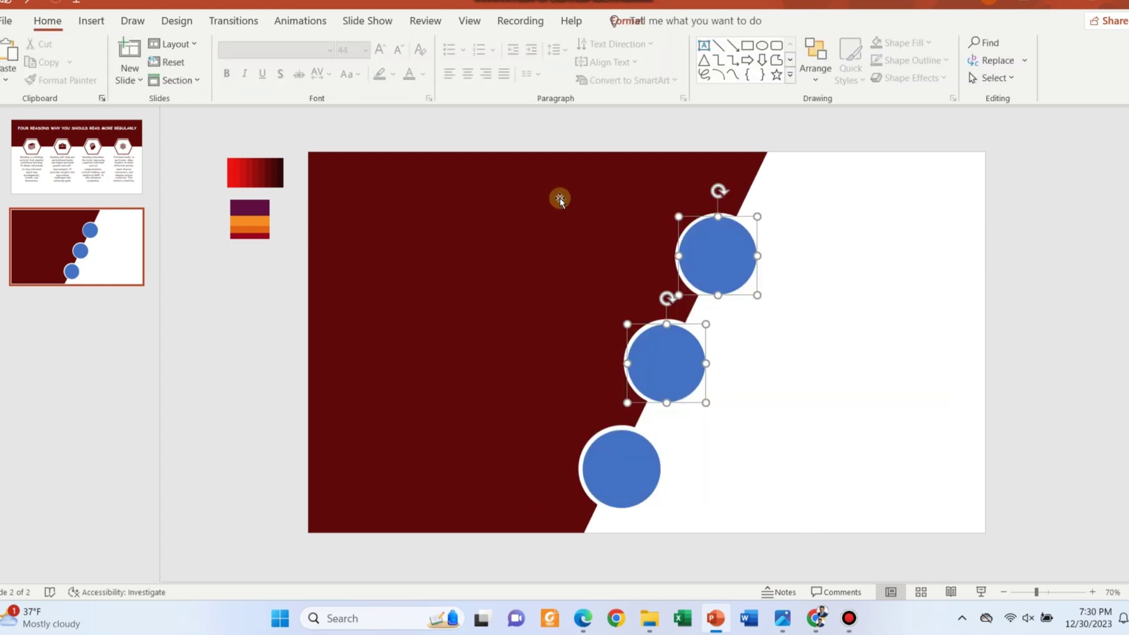
left_click(635, 476, "shift")
left_click(1000, 44)
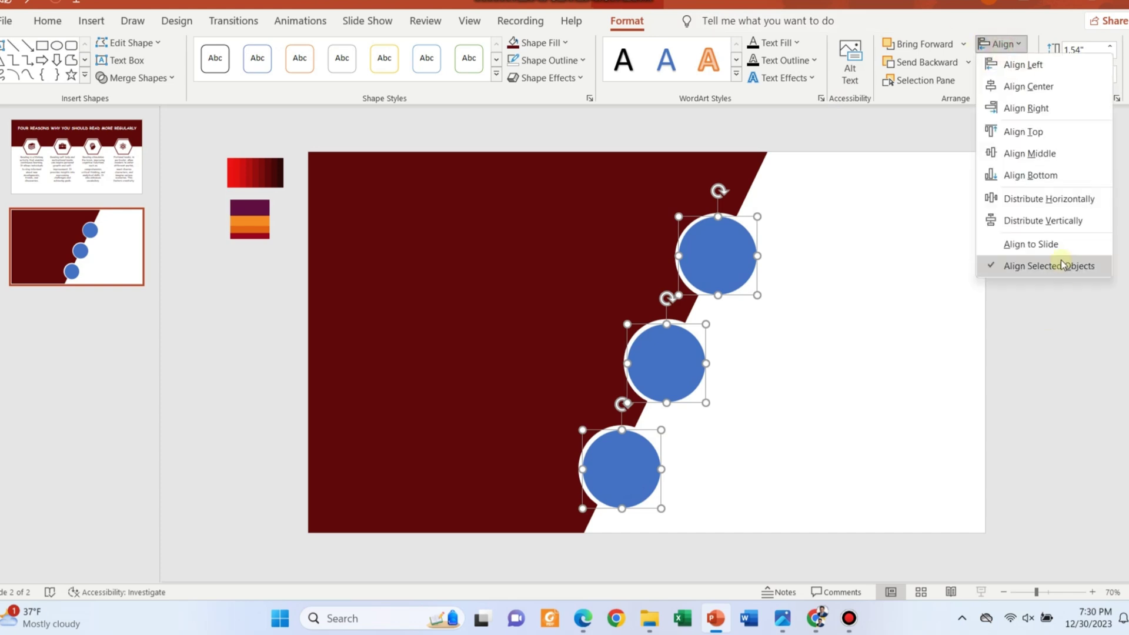
left_click(1057, 221)
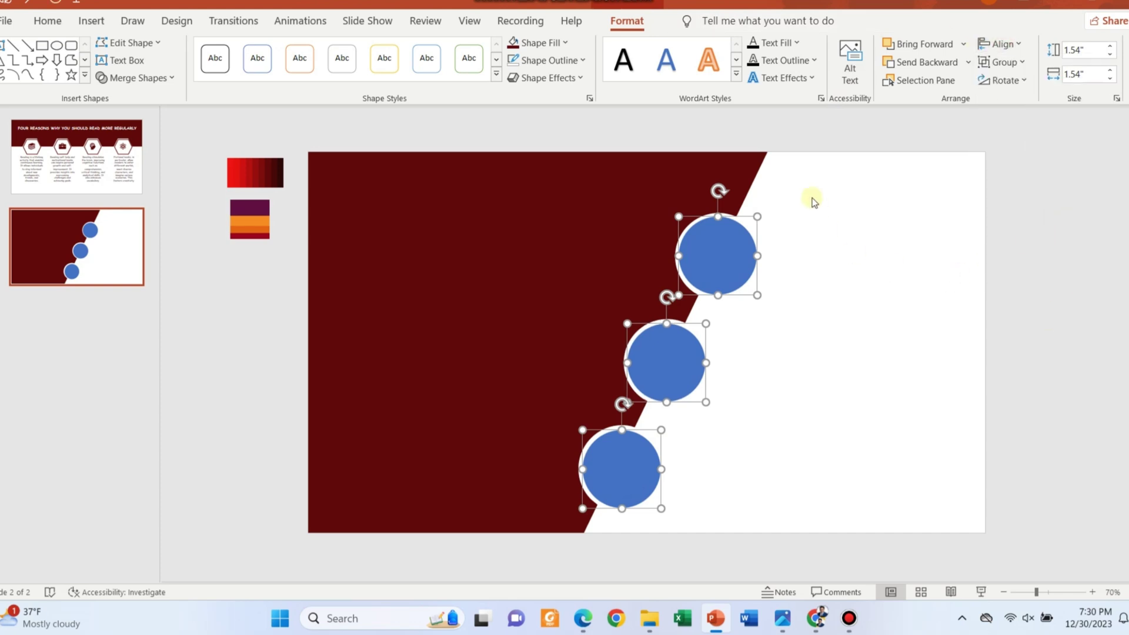
left_click(1035, 351)
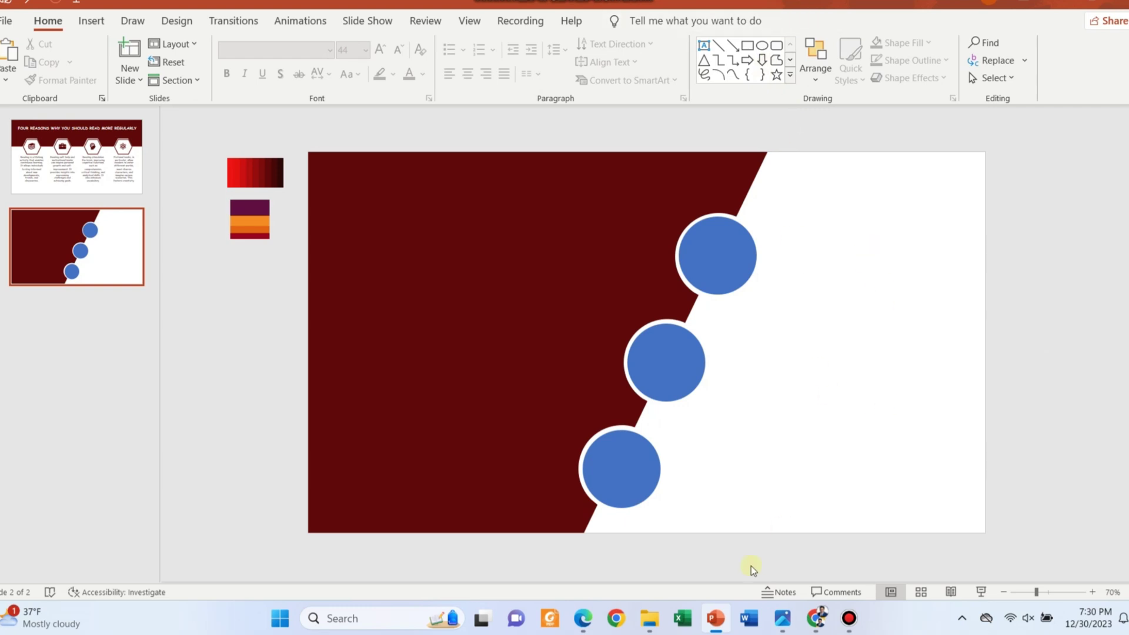
Fill all three circles with the orange stripe colour using the eyedropper
left_click_drag(806, 511, 501, 202)
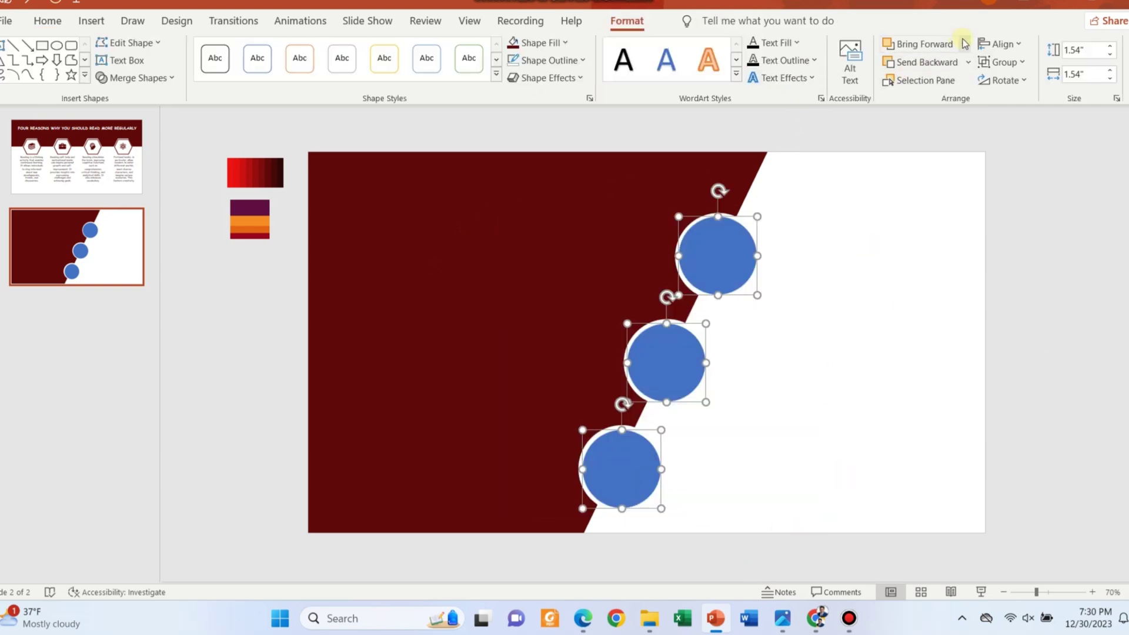
left_click(544, 43)
left_click(538, 295)
left_click(253, 223)
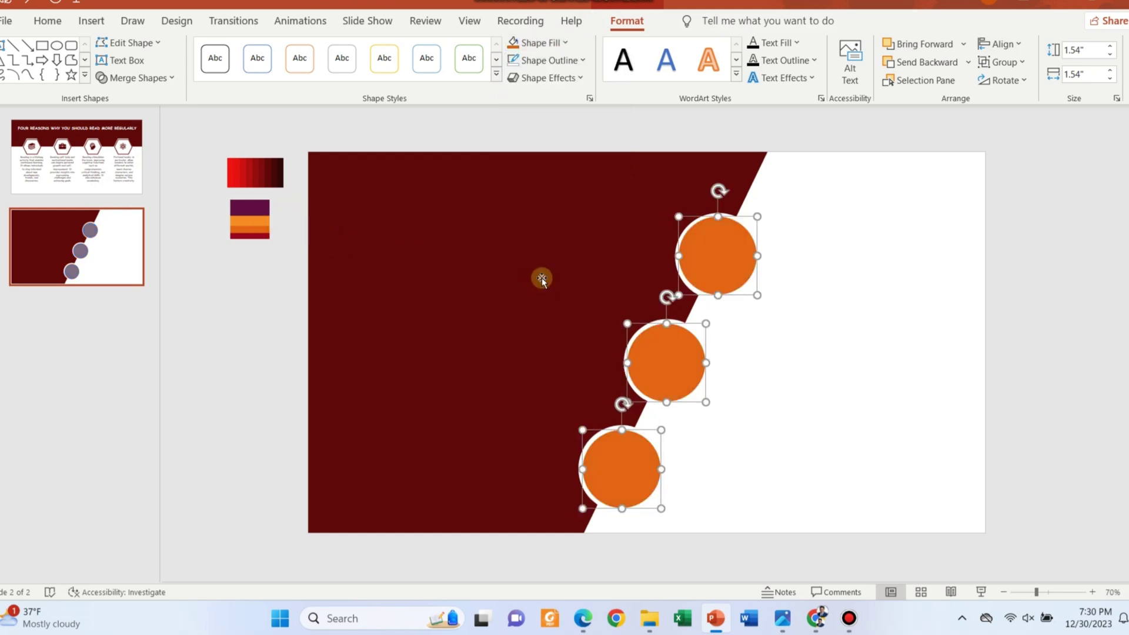
left_click(1031, 323)
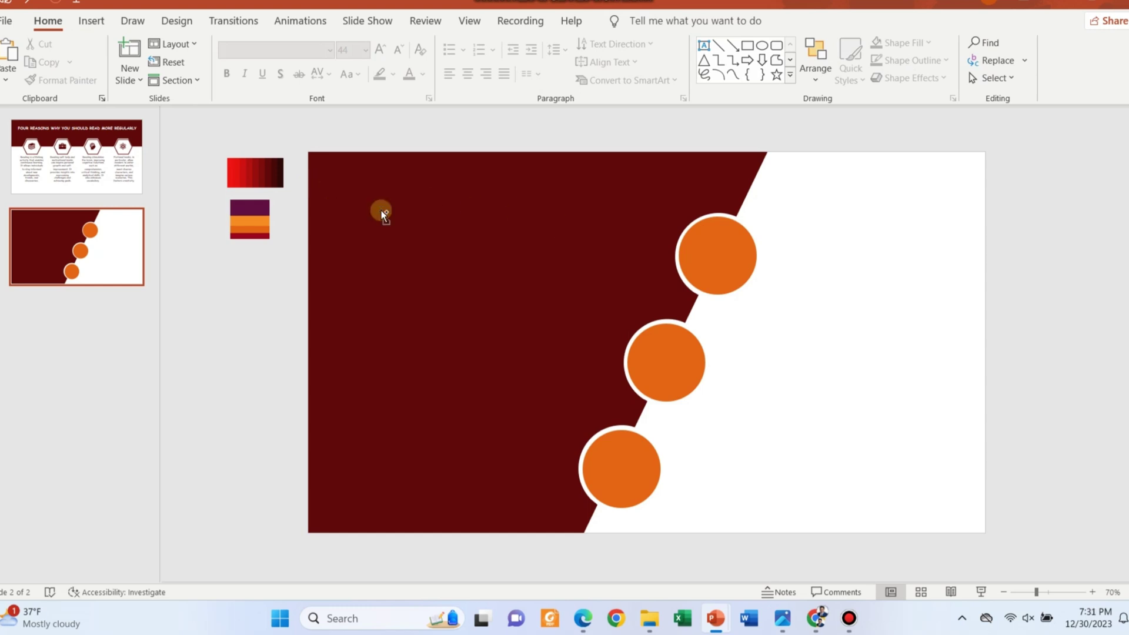
Paste 'Road to Success' at the top-left, enlarge it to 48 pt, and add a text box
type("Road to Success")
left_click_drag(497, 333, 418, 180)
left_click(354, 53)
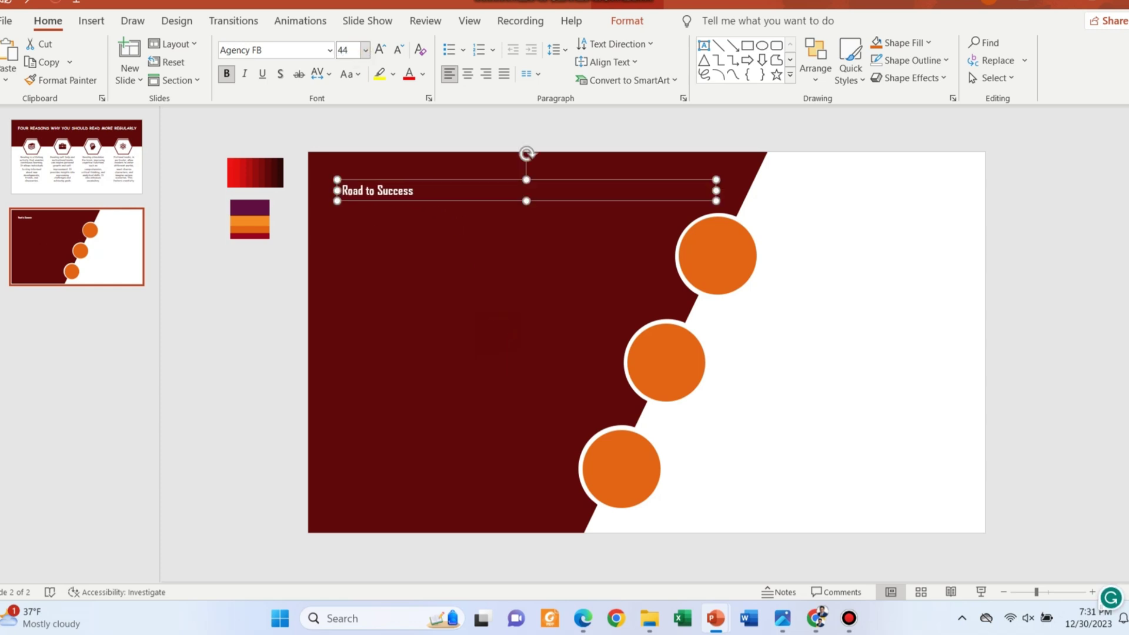
type("44")
key("Return")
left_click(379, 50)
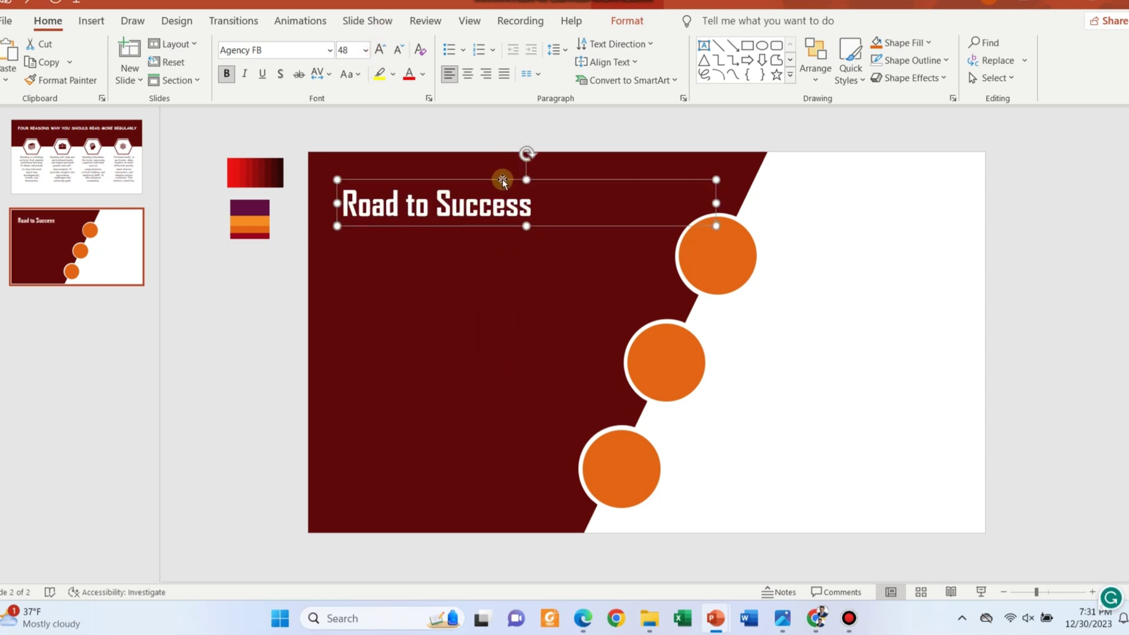
left_click(506, 175)
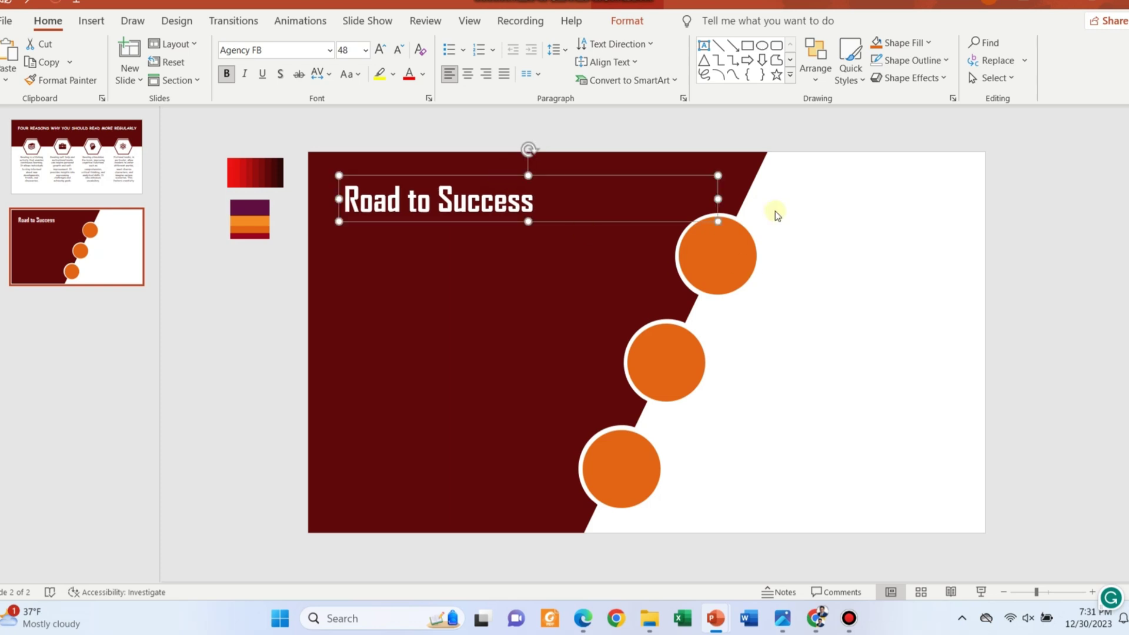
left_click(842, 332)
left_click(91, 21)
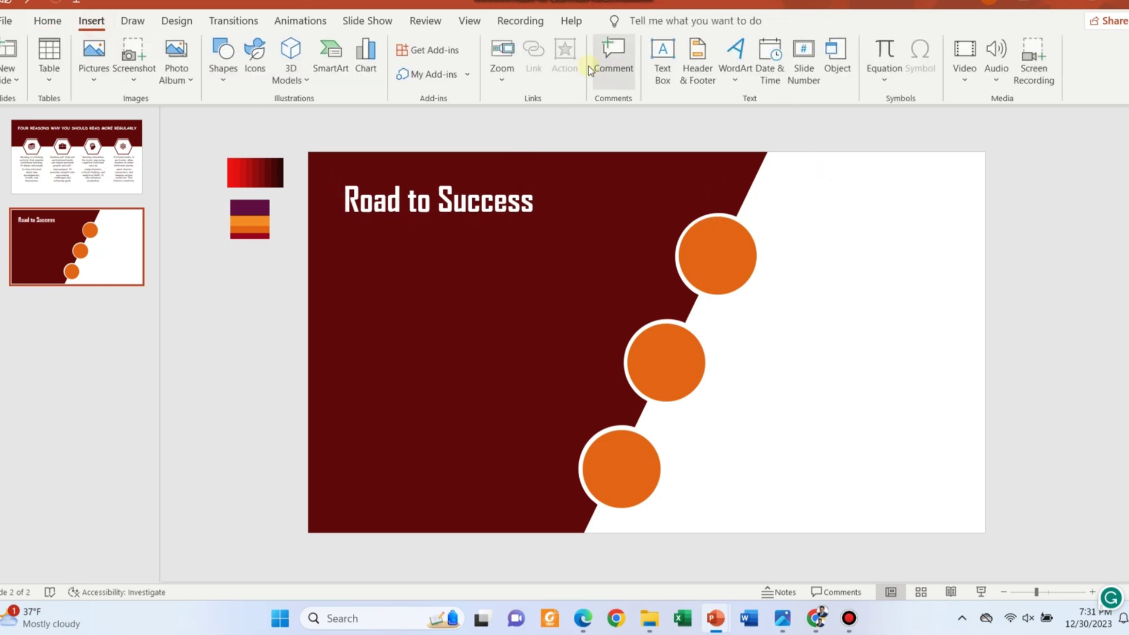
left_click(662, 53)
Draw a text box under the title and paste in the five bold-headed strategy points
left_click_drag(363, 239, 579, 475)
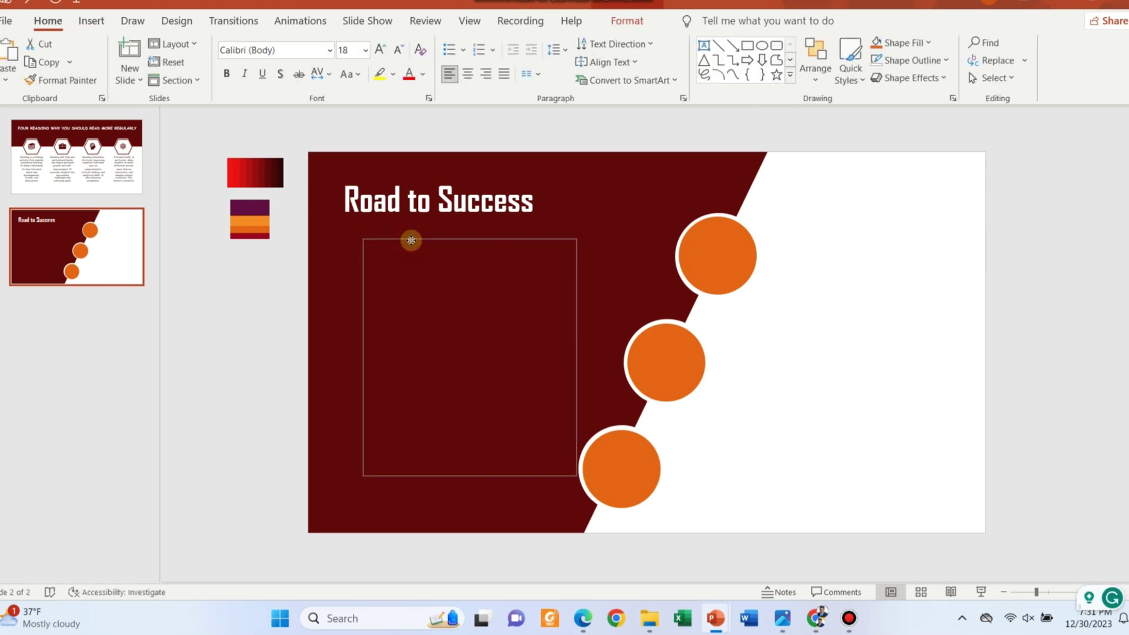
left_click_drag(410, 240, 405, 236)
left_click(414, 259)
type("Strategic Roadmap: Outlining the path to achieving organizational goals.  Resource Alignment: Ensuring efforts are concentrated on key priorities.  Adaptability: Adapt to market changes and capitalize on emerging opportunities.  Competitive Advantage: Identify and leverage competitive advantages.  Innovation and Growth: Successful business strategies foster innovation")
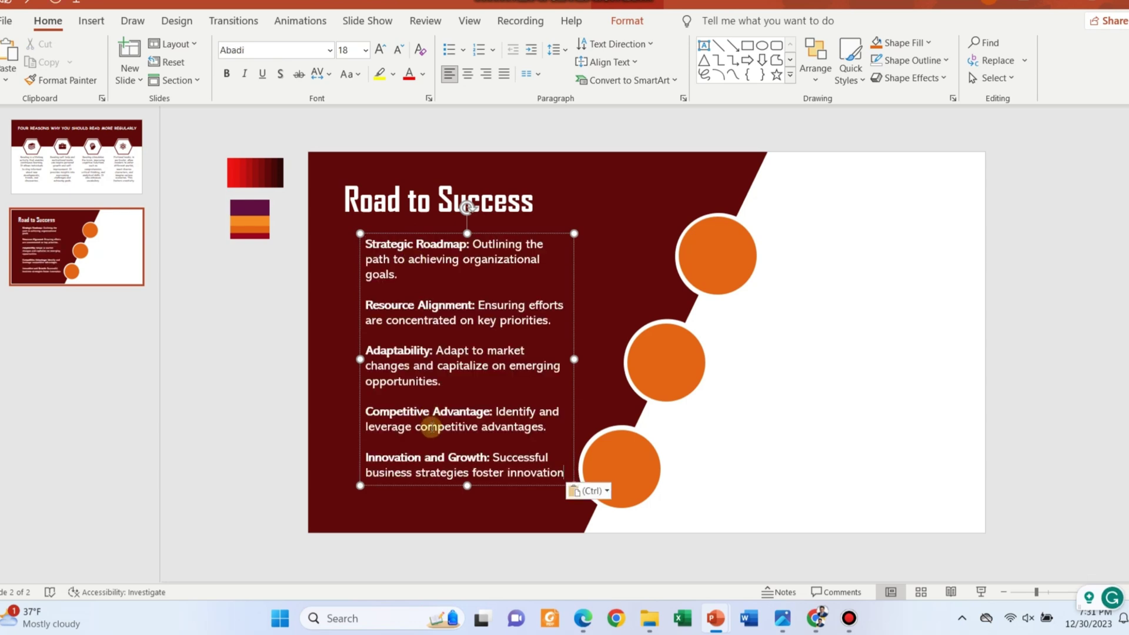
key("ctrl+a")
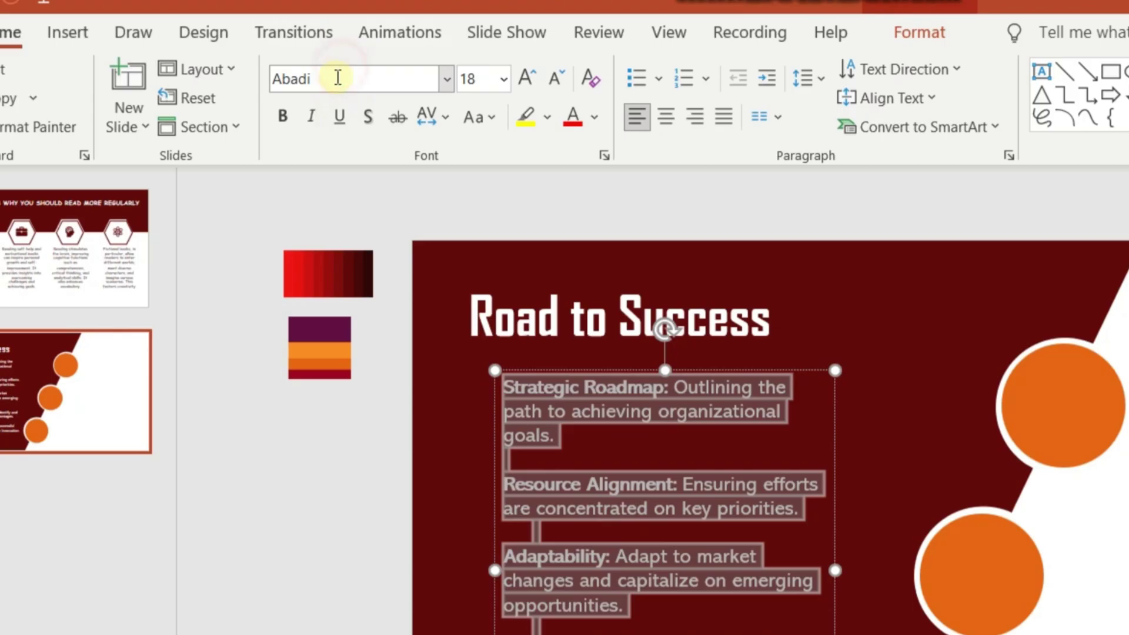
left_click(260, 50)
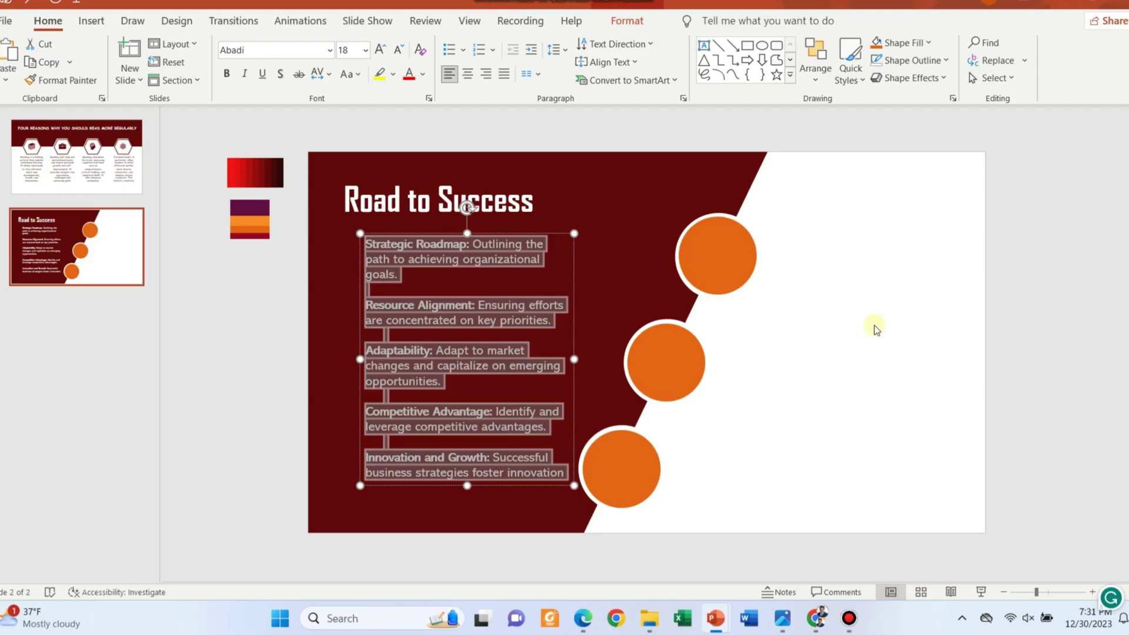
left_click(874, 328)
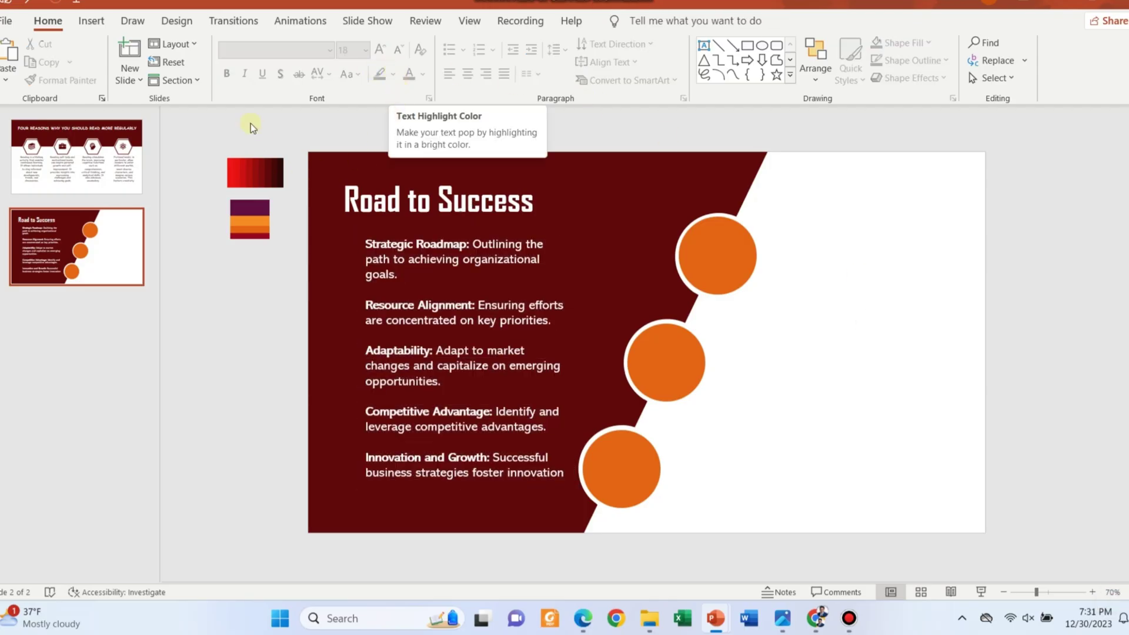
left_click(91, 21)
left_click(222, 83)
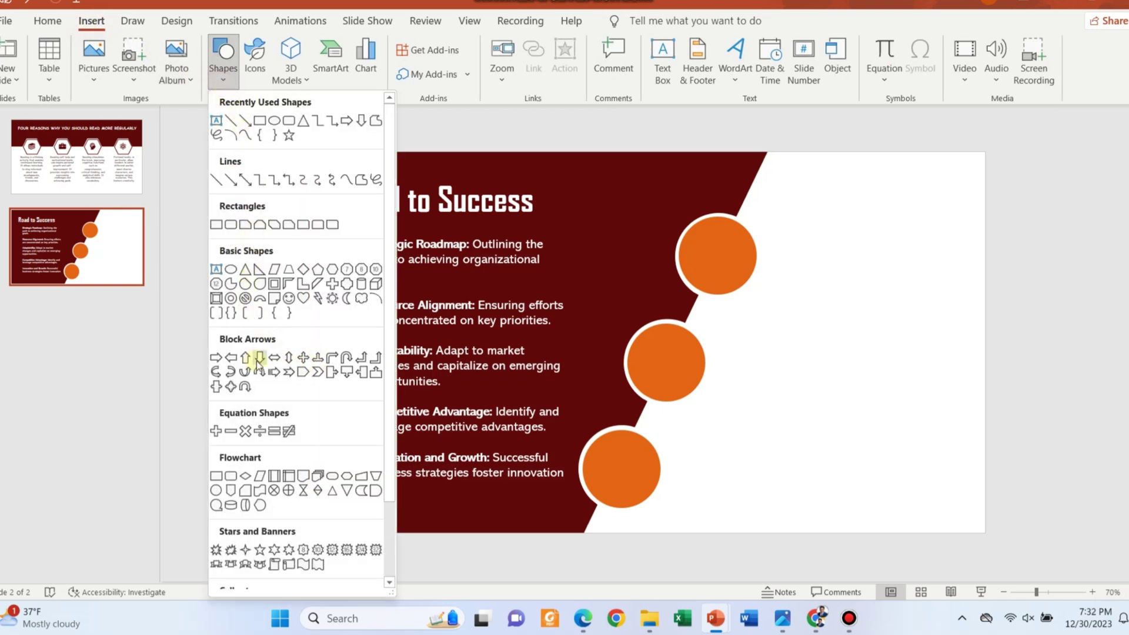
Draw a small right arrow beside the first point, filled white with no outline
left_click(218, 357)
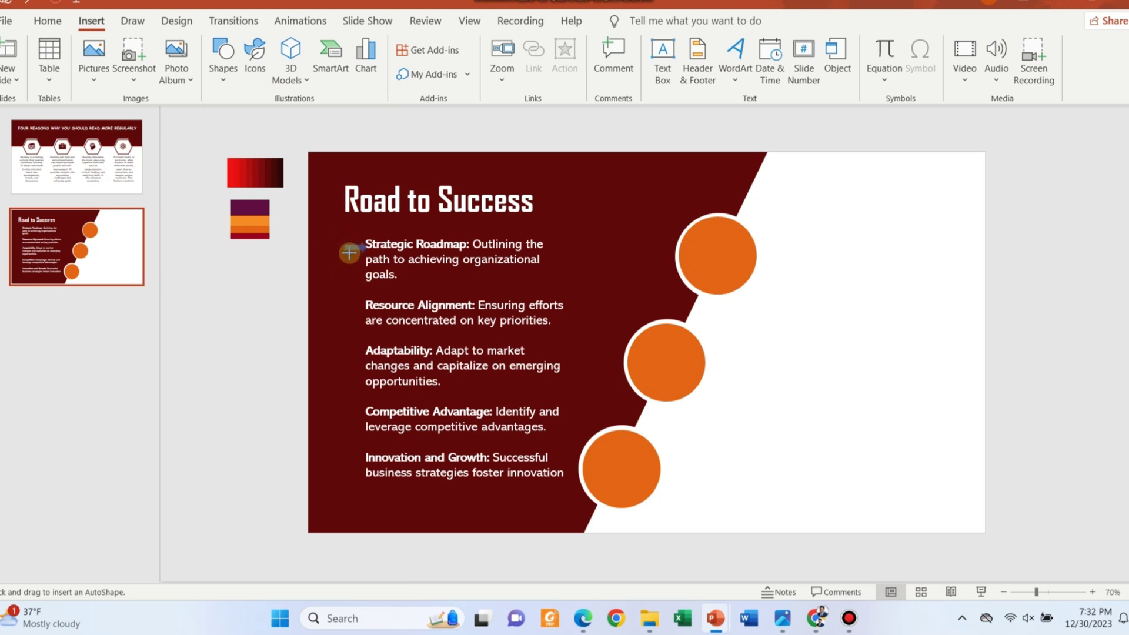
left_click_drag(344, 249, 362, 242)
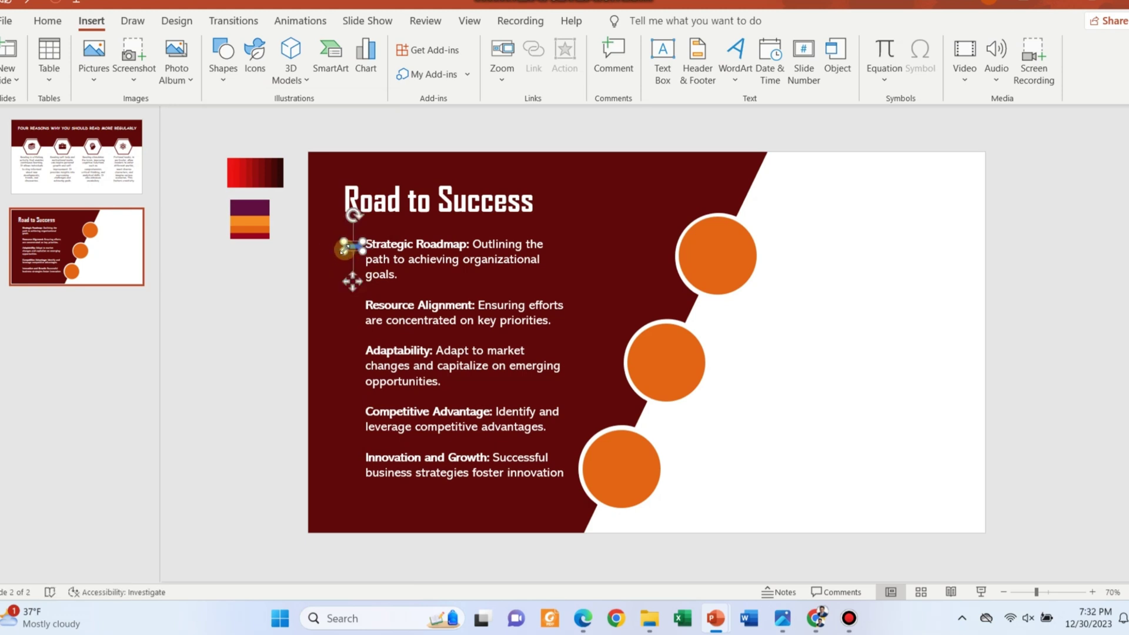
left_click(543, 43)
left_click(512, 81)
left_click(544, 61)
left_click(535, 263)
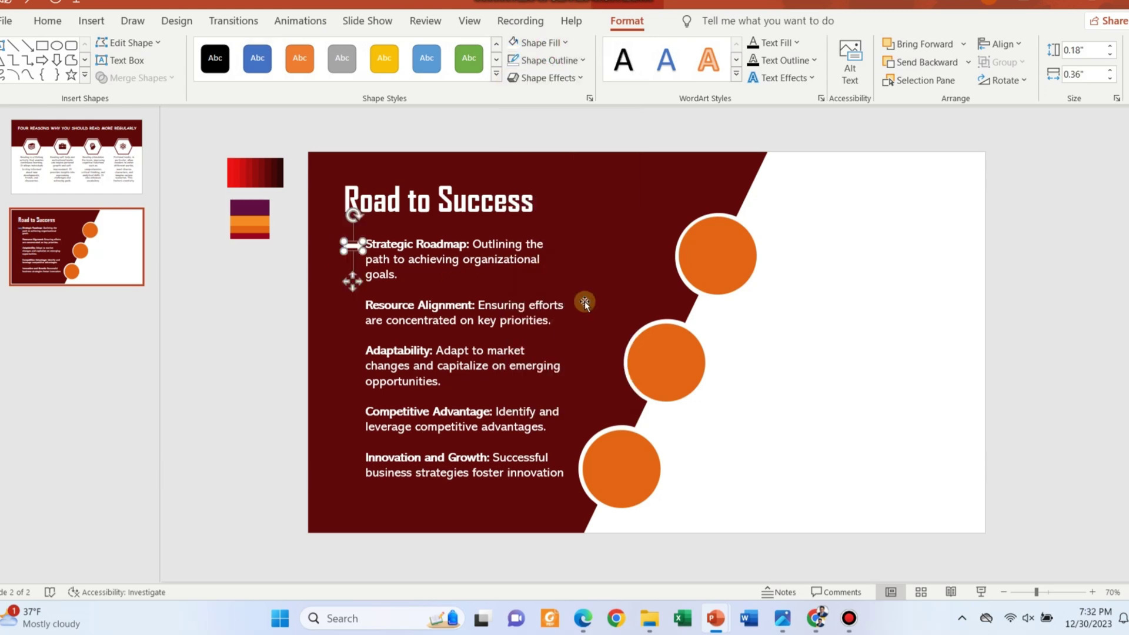
left_click(347, 281)
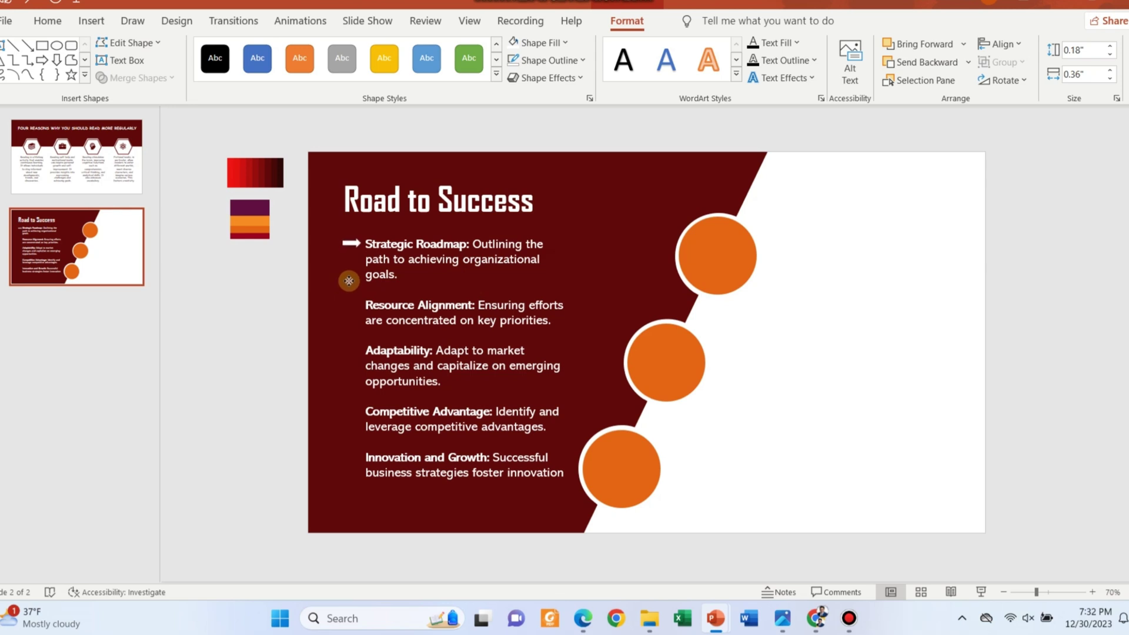
Duplicate the arrow for the remaining points and select all five arrows
key("ctrl+d")
key("ctrl+d")
key("ctrl+d")
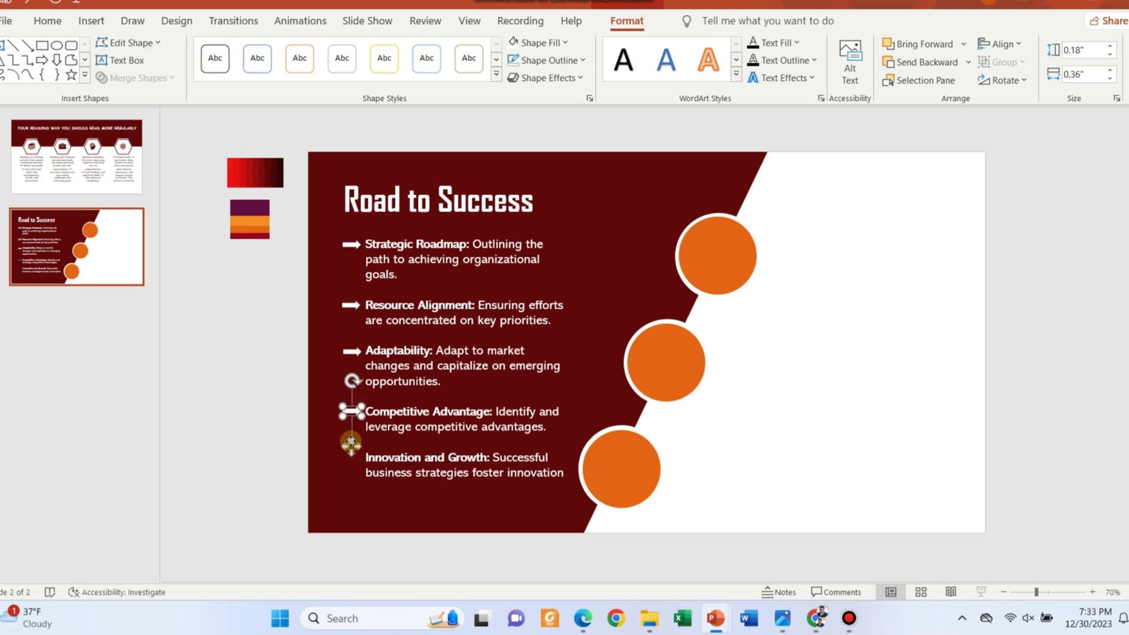
left_click_drag(350, 446, 354, 493)
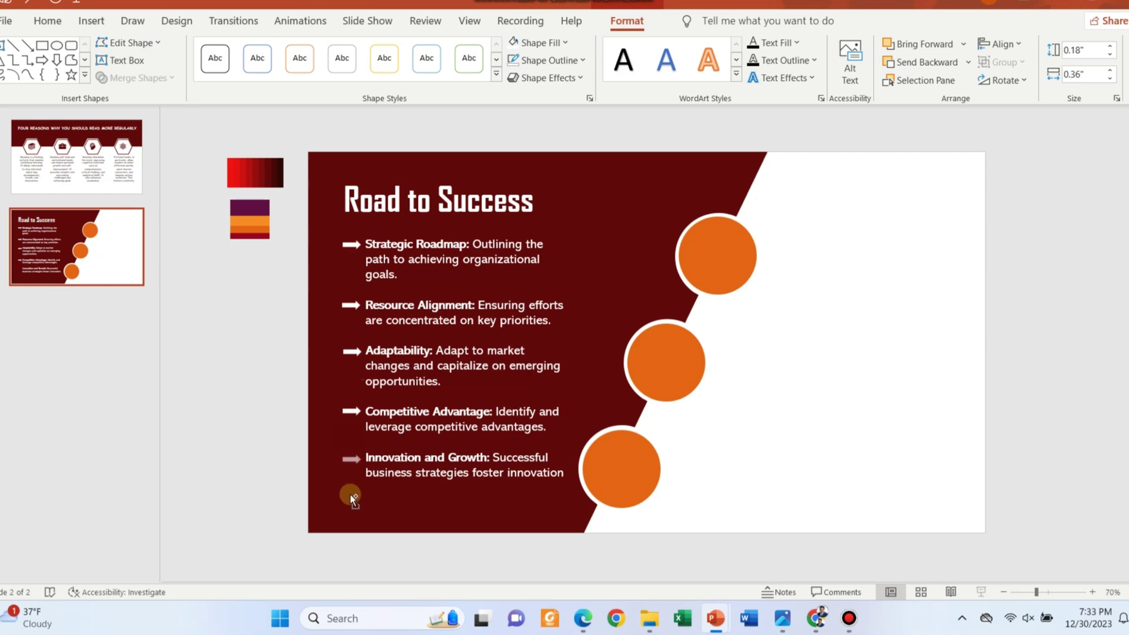
left_click(287, 241)
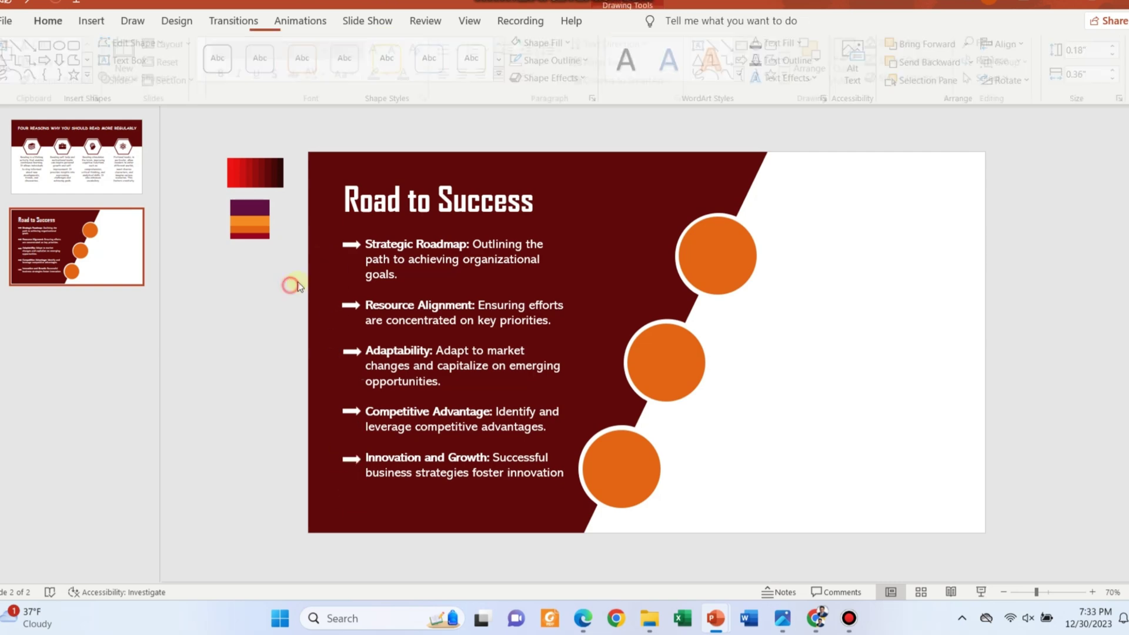
left_click(320, 224)
left_click(366, 241)
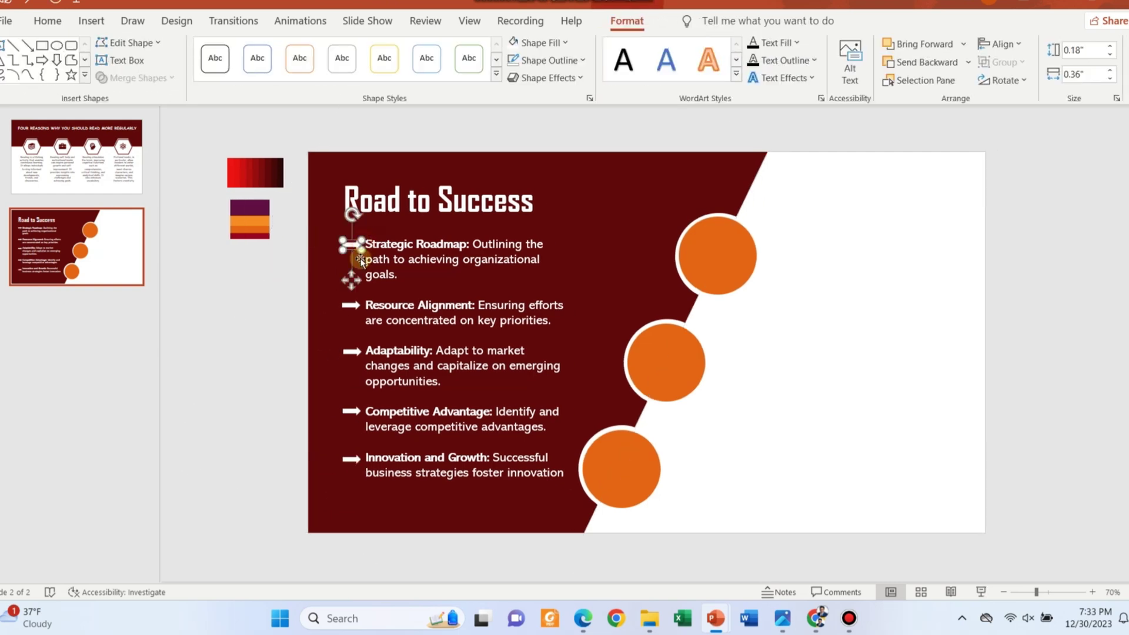
left_click(353, 307, "shift")
left_click(351, 351, "shift")
left_click(351, 412, "shift")
left_click(346, 464, "shift")
left_click(335, 479, "shift")
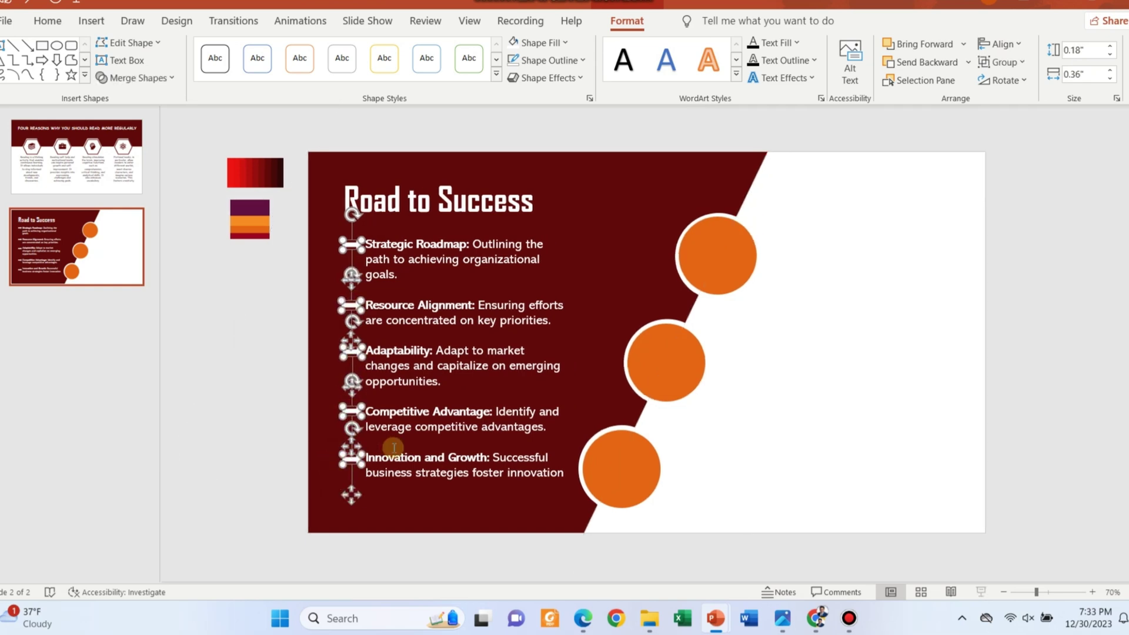
Align the five arrows into a neat vertical column
left_click(999, 44)
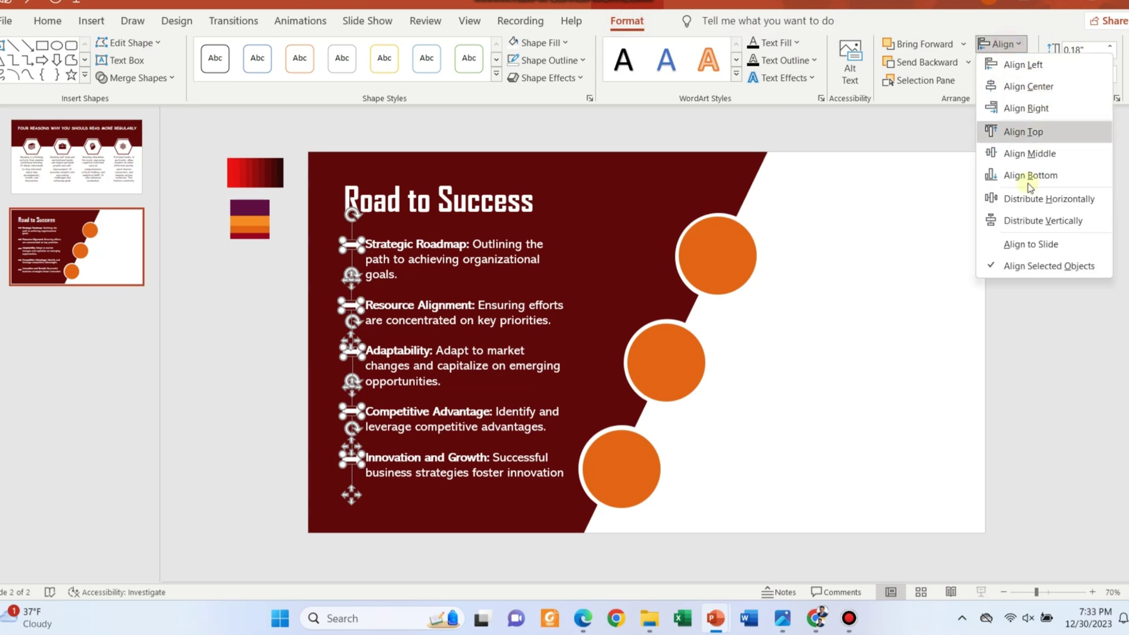
left_click(1011, 109)
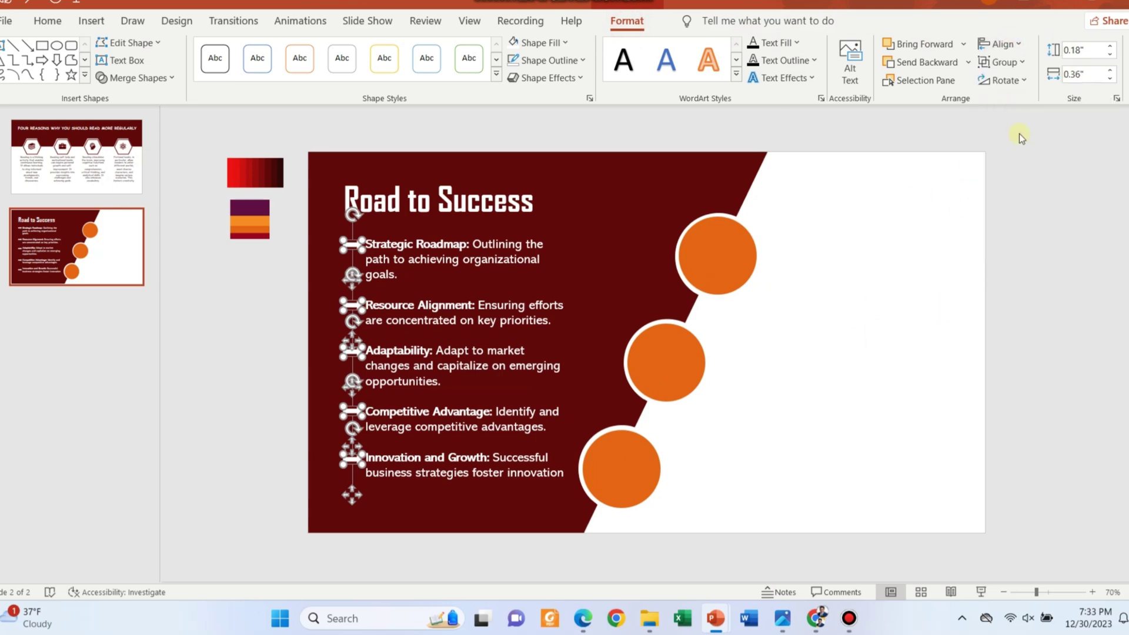
left_click(976, 235)
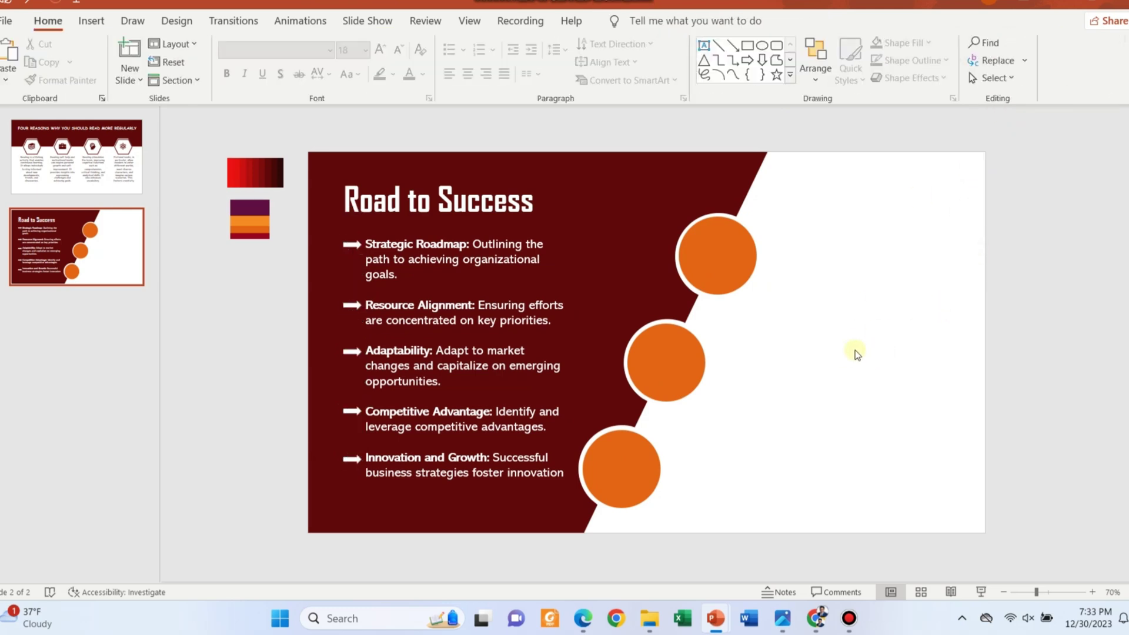
left_click(354, 460)
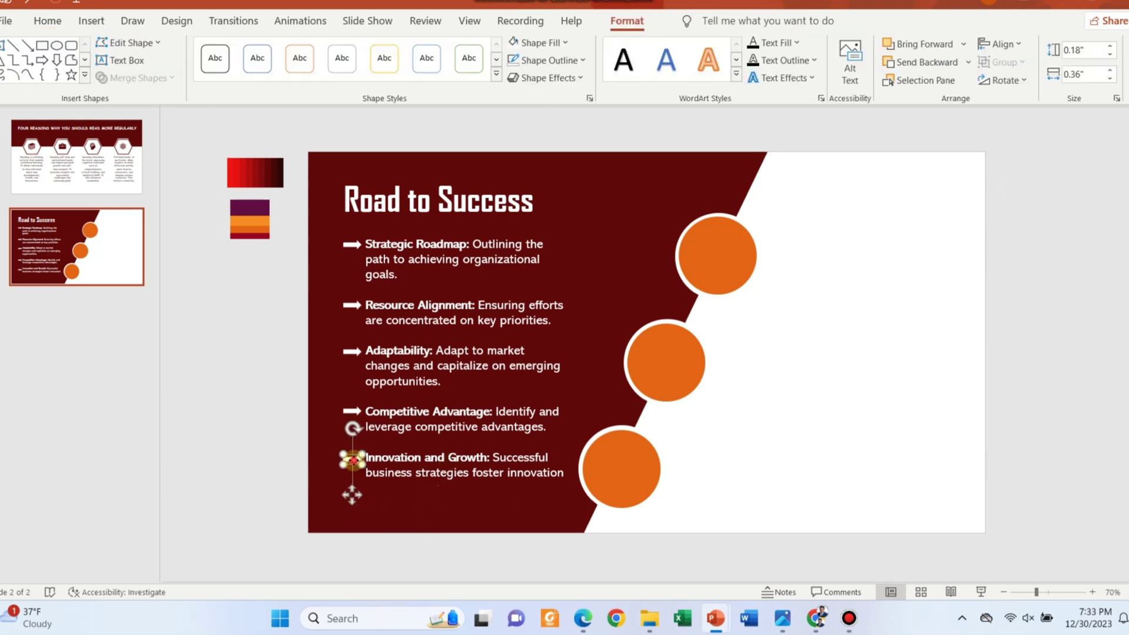
left_click(651, 240)
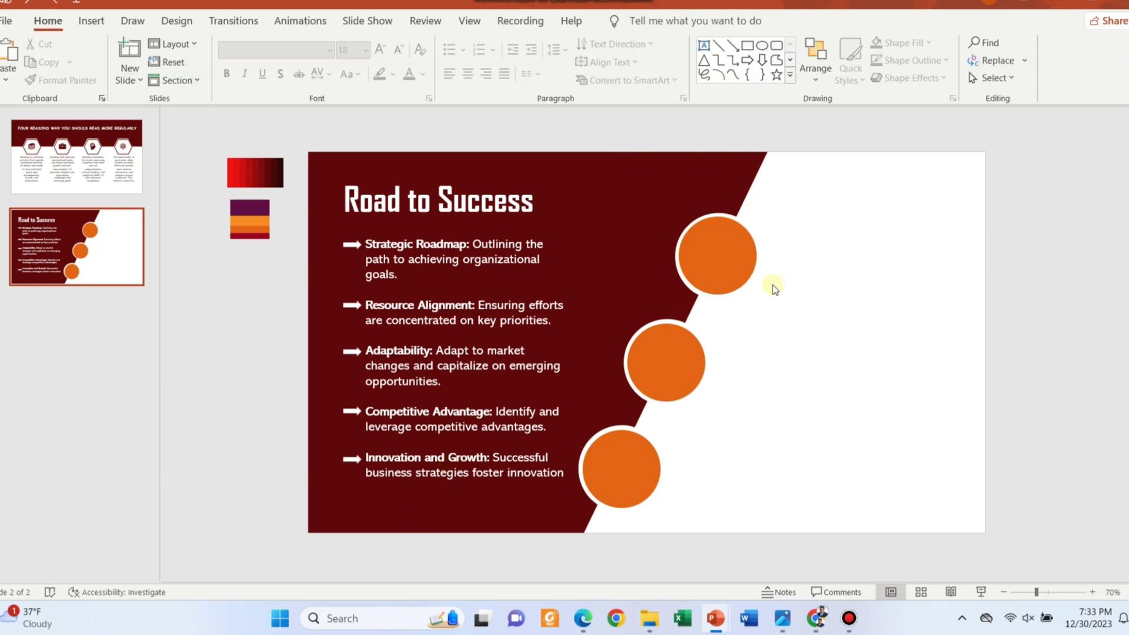
Type 75% in the top orange circle and set it to Agency FB at 40 pt
left_click(719, 251)
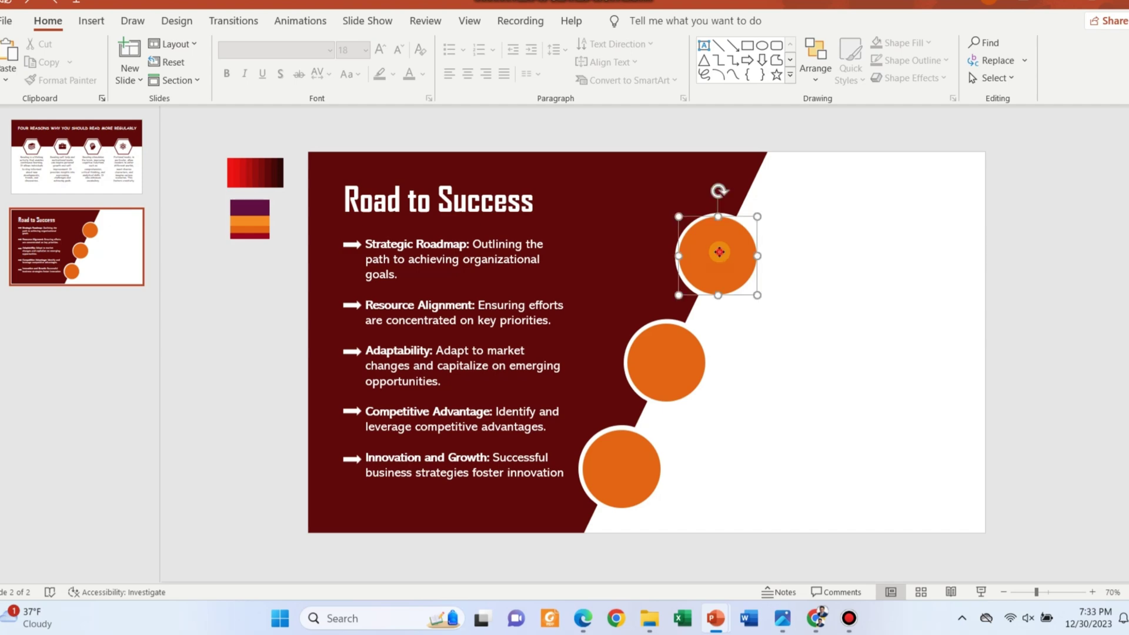
type("75")
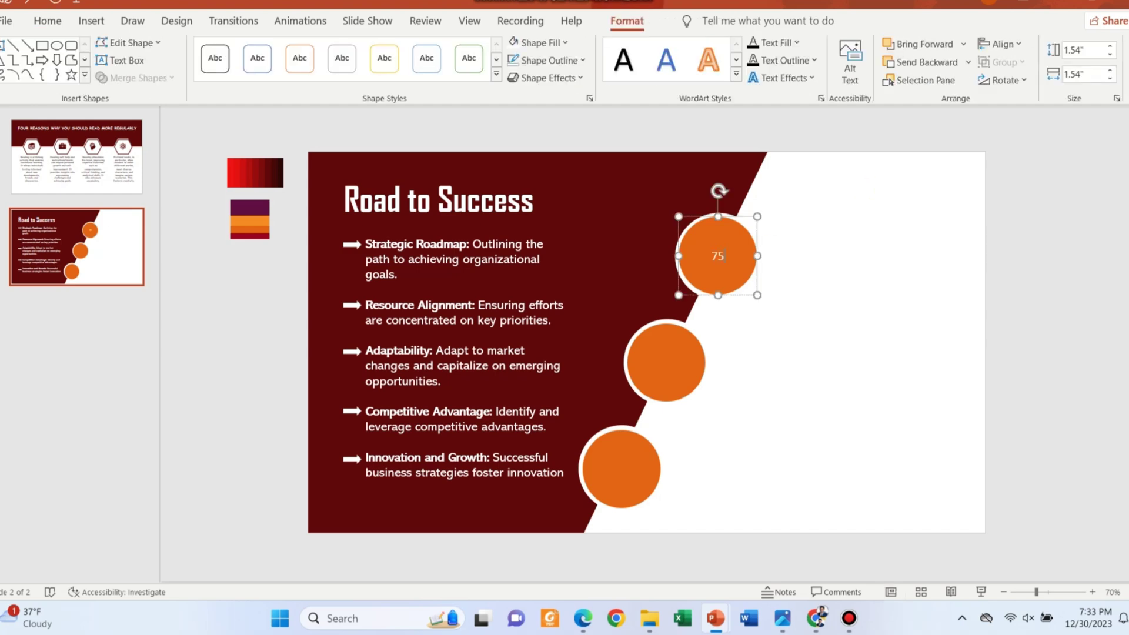
type("%")
key("ctrl+a")
left_click(47, 21)
left_click(317, 52)
type("Agen")
key("Return")
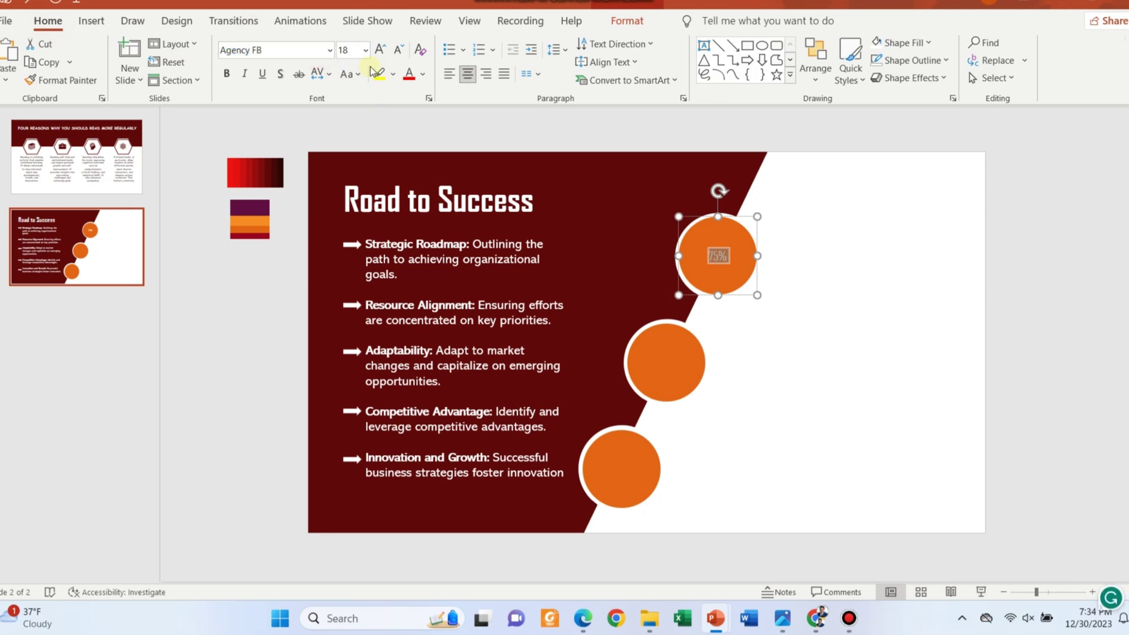
left_click(379, 50)
left_click(379, 49)
left_click(379, 50)
left_click(379, 50)
left_click(380, 51)
left_click(380, 51)
left_click(874, 330)
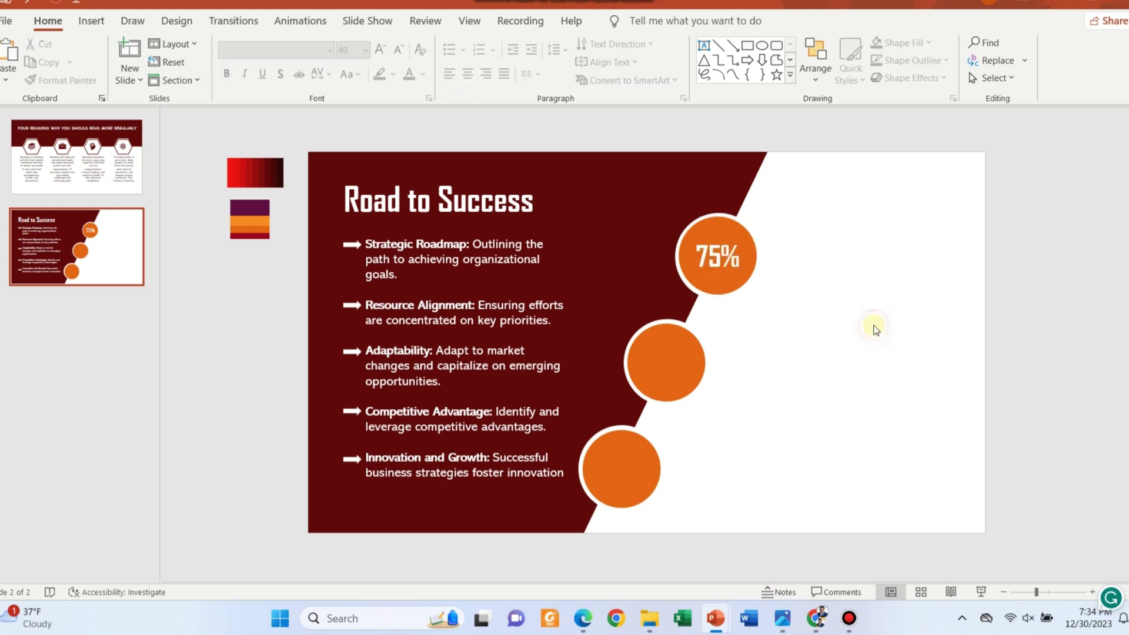
Format the middle circle's 46 as bold Agency FB at 40 pt
left_click(713, 254)
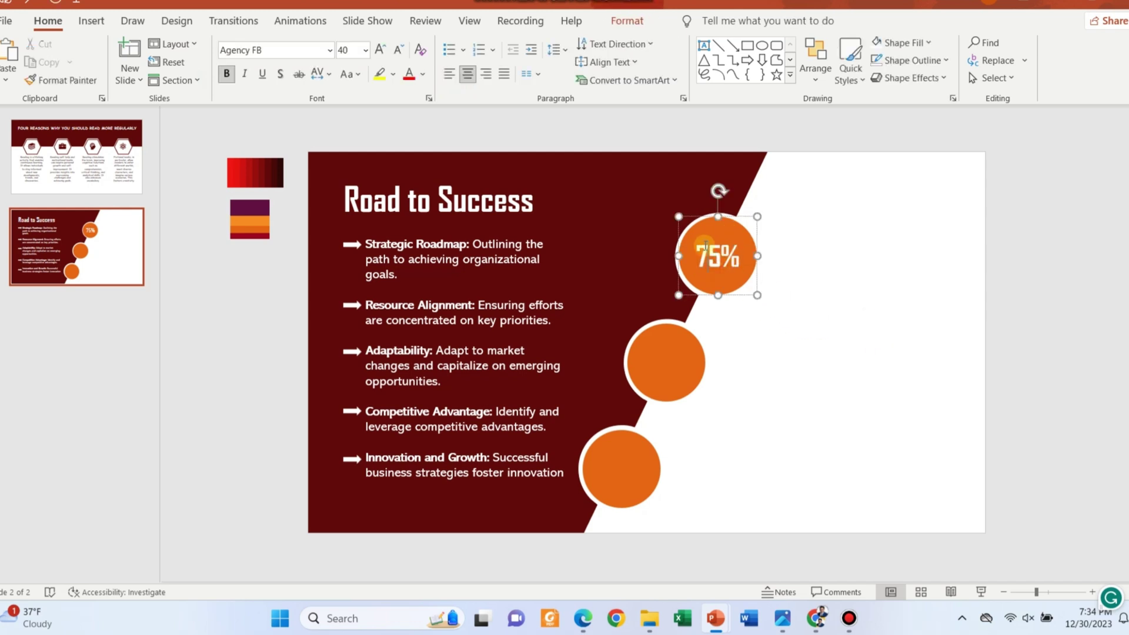
left_click(661, 356)
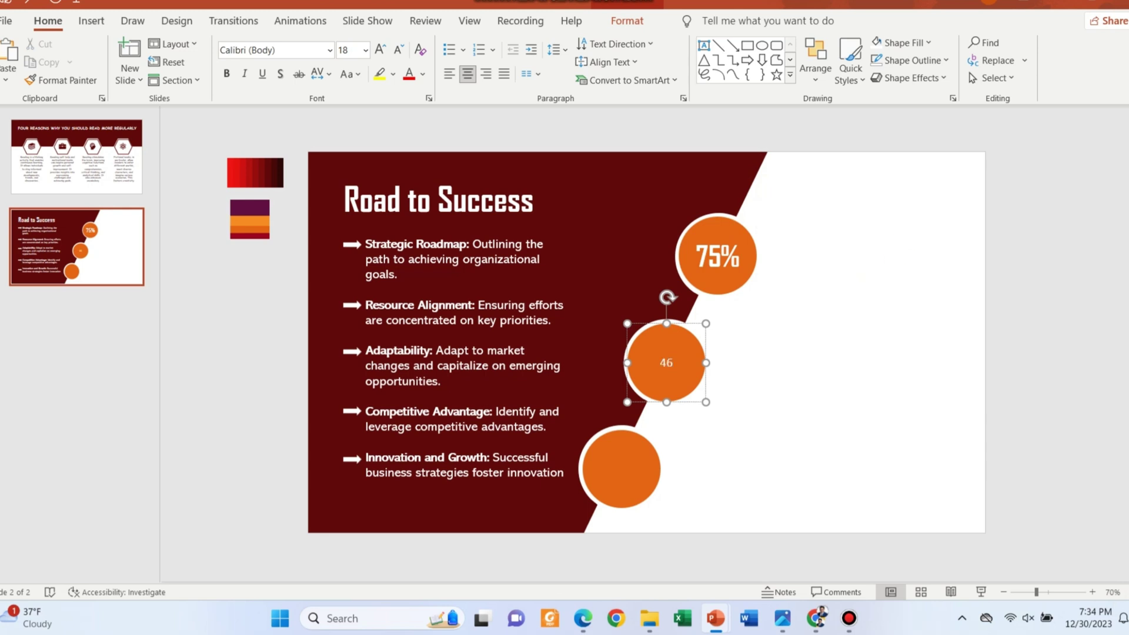
double_click(666, 363)
left_click(380, 50)
left_click(380, 50)
left_click(380, 50)
left_click(379, 49)
left_click(308, 49)
type("Agency FB")
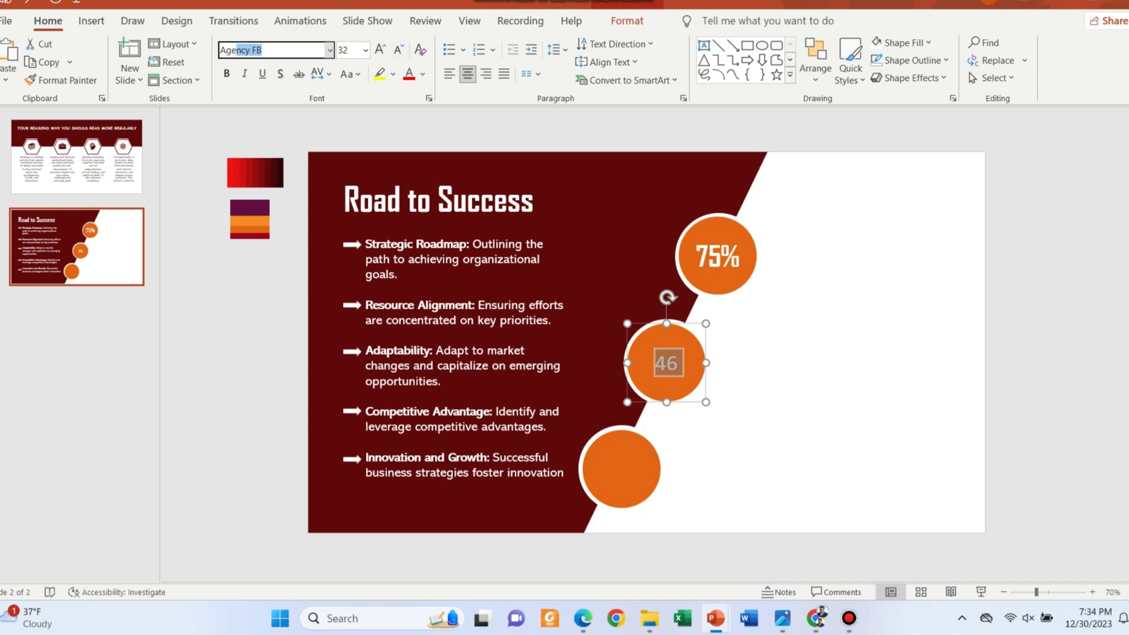
key("Return")
left_click(380, 49)
left_click(379, 49)
left_click(227, 74)
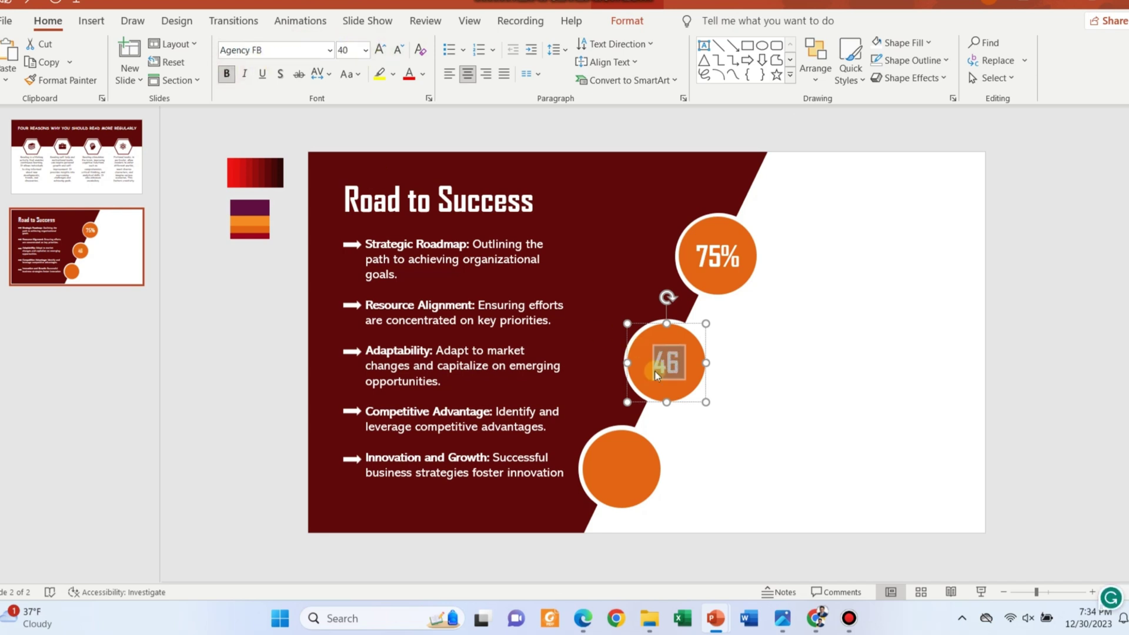
Change the bottom circle's number to 28 at 40 pt
left_click(612, 475)
double_click(622, 469)
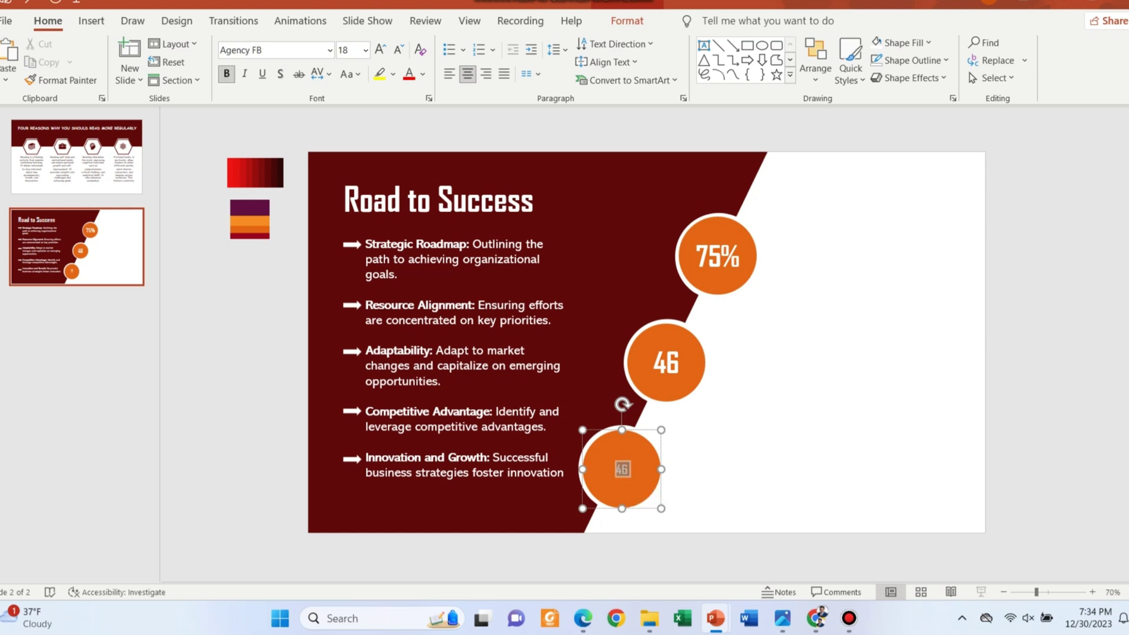
type("28")
double_click(622, 468)
left_click(347, 49)
key("Return")
left_click(1038, 271)
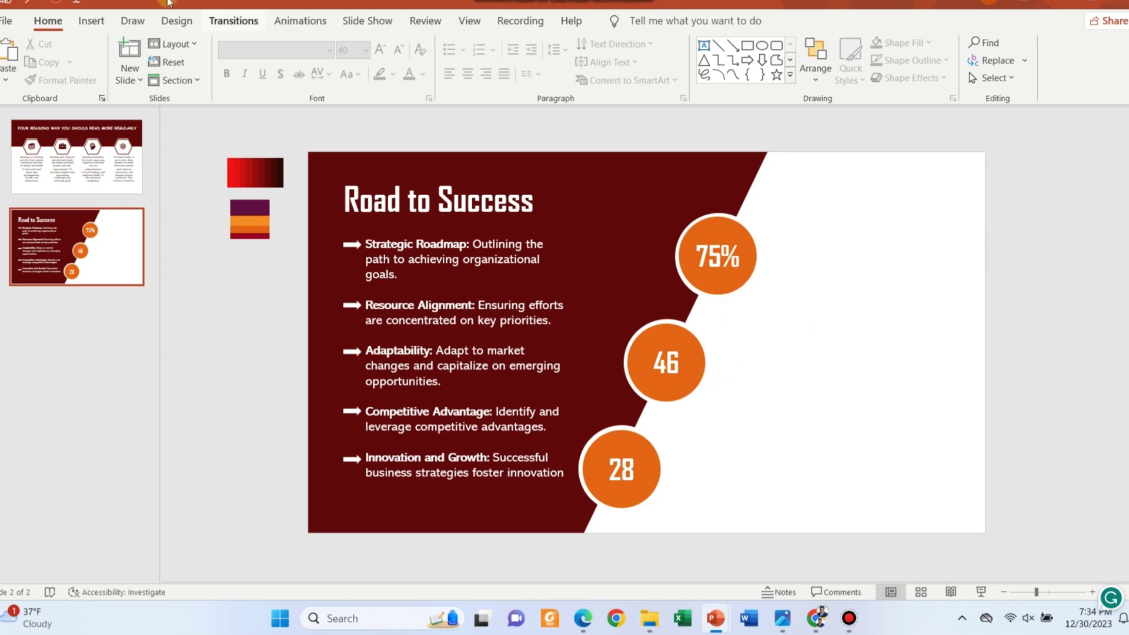
Paste the captions, extend the top one to 'Market Penetration and growth rate', and move them toward the circles
key("ctrl+v")
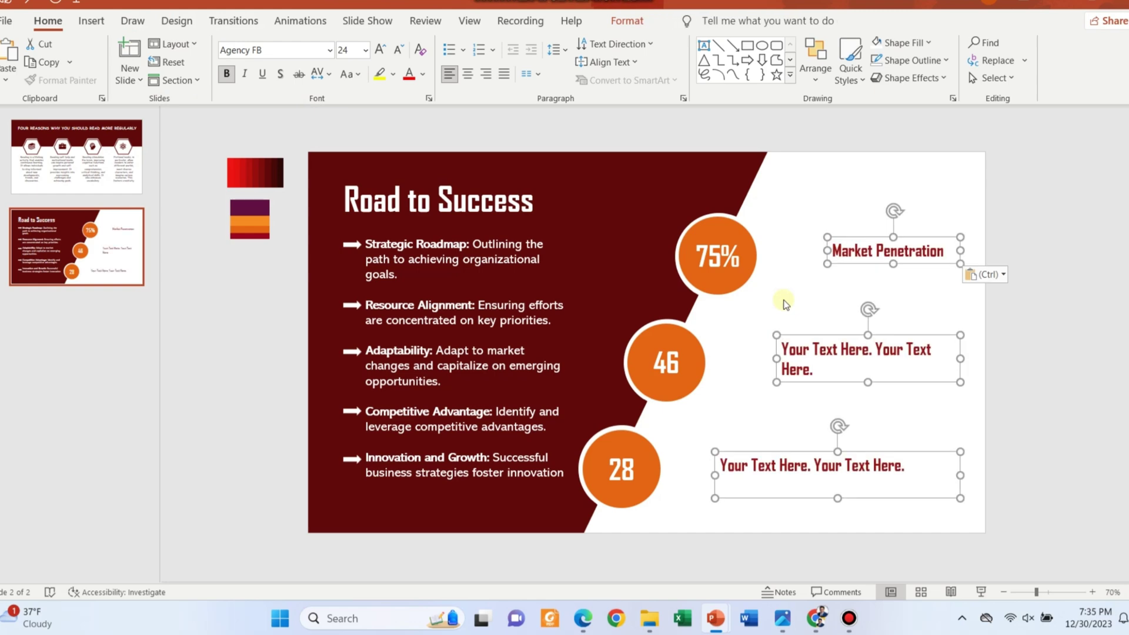
left_click(817, 272)
left_click(847, 235)
left_click_drag(847, 235, 786, 232)
left_click(889, 254)
type("and growth rate")
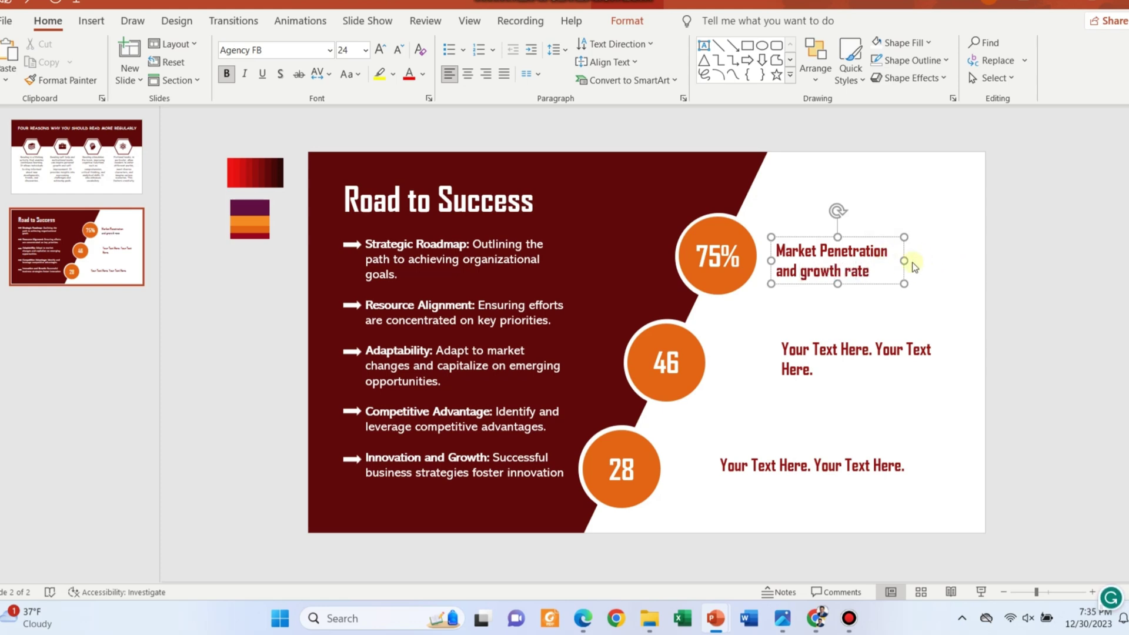
left_click_drag(912, 262, 943, 264)
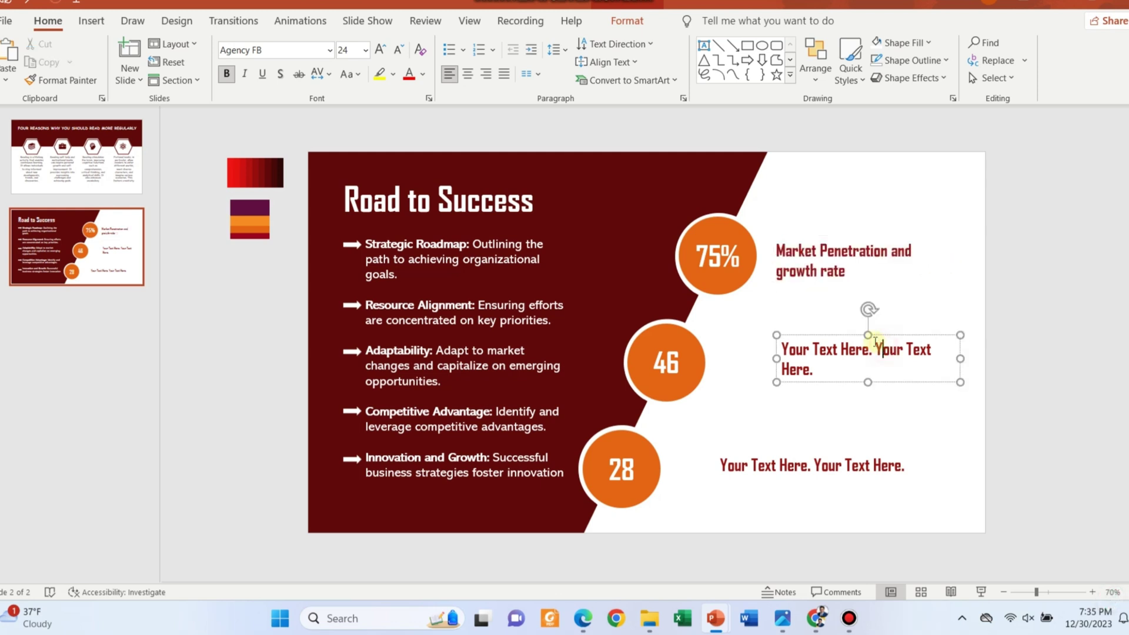
left_click_drag(860, 336, 813, 337)
left_click_drag(912, 360, 932, 362)
Fill the three caption boxes with light grey and adjust their positions and sizes
left_click(898, 259)
left_click(901, 42)
left_click(898, 83)
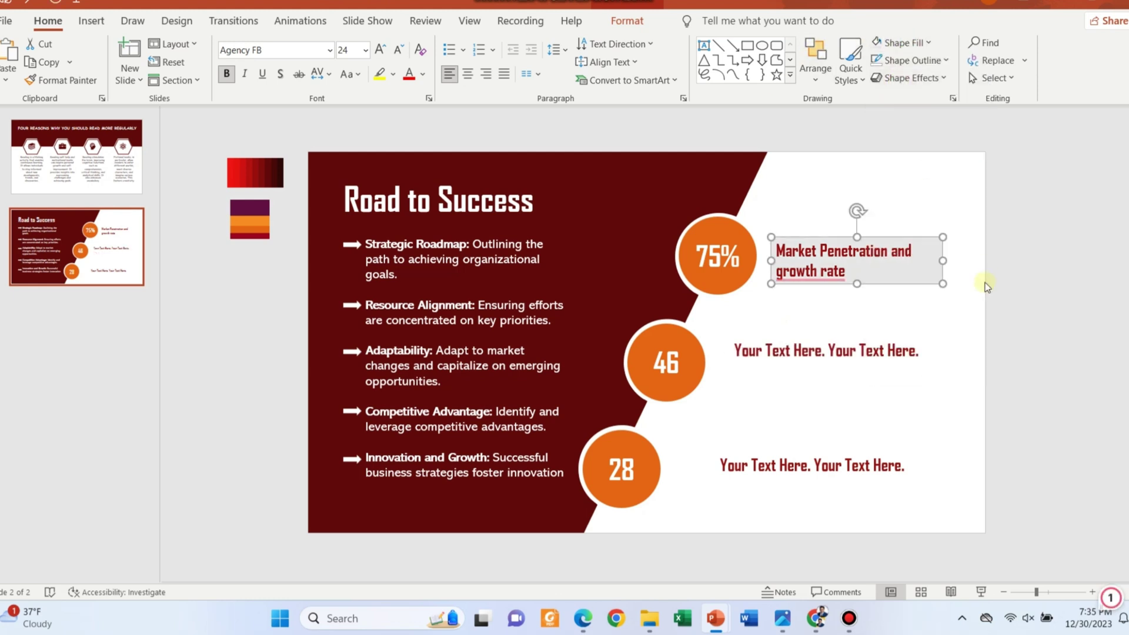
left_click(933, 352)
left_click_drag(933, 355, 941, 349)
left_click(887, 47)
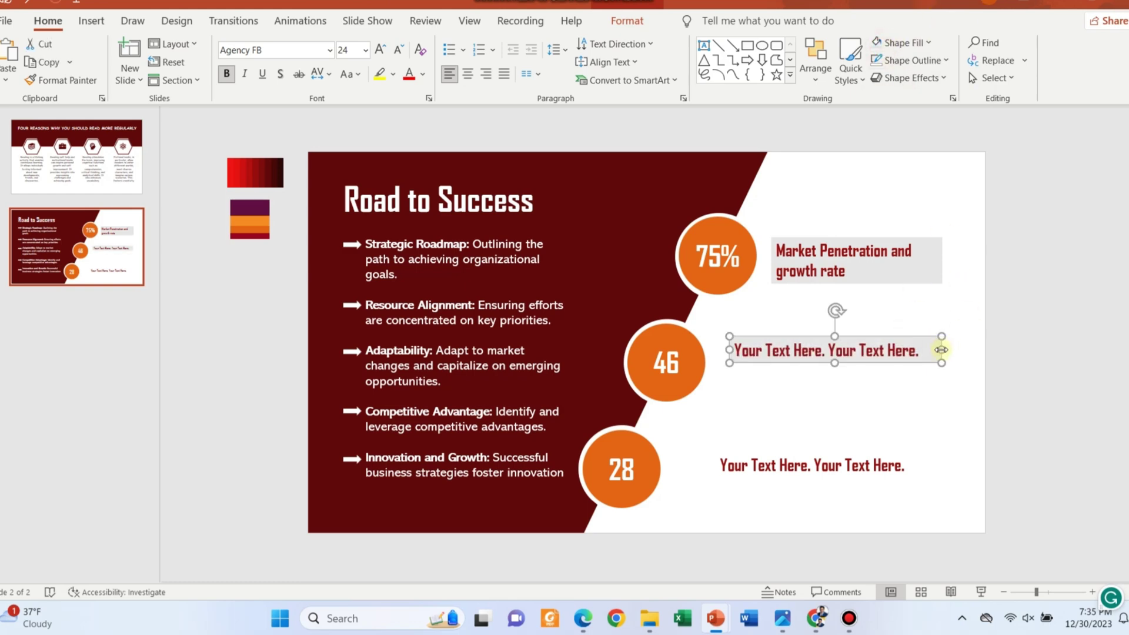
left_click(790, 470)
left_click_drag(775, 450, 737, 452)
left_click(875, 43)
left_click_drag(846, 338, 846, 348)
left_click(918, 475)
left_click_drag(919, 474, 937, 479)
left_click_drag(806, 500, 813, 480)
left_click(858, 467)
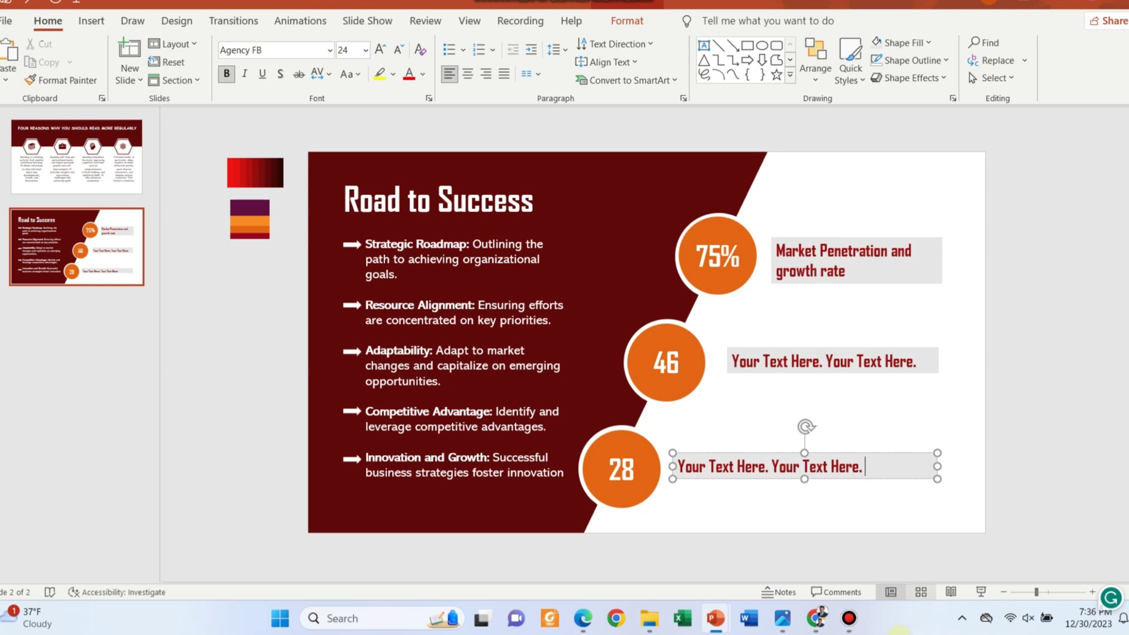
Select all three captions and align their right edges
left_click(953, 440)
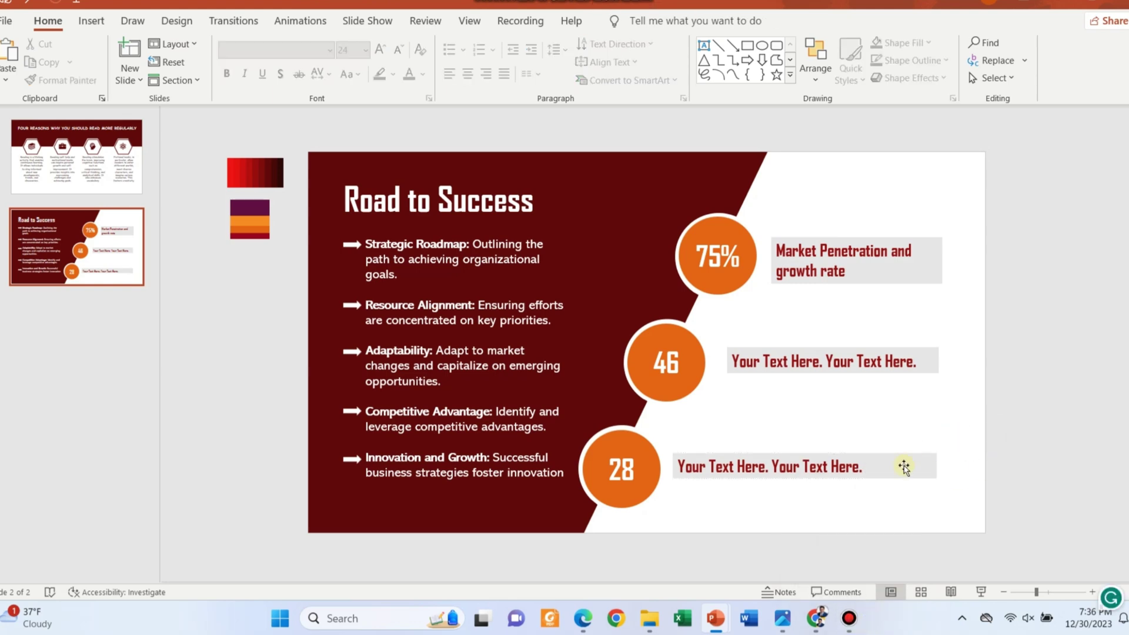
left_click(935, 468)
left_click(900, 360, "shift")
left_click(888, 247, "shift")
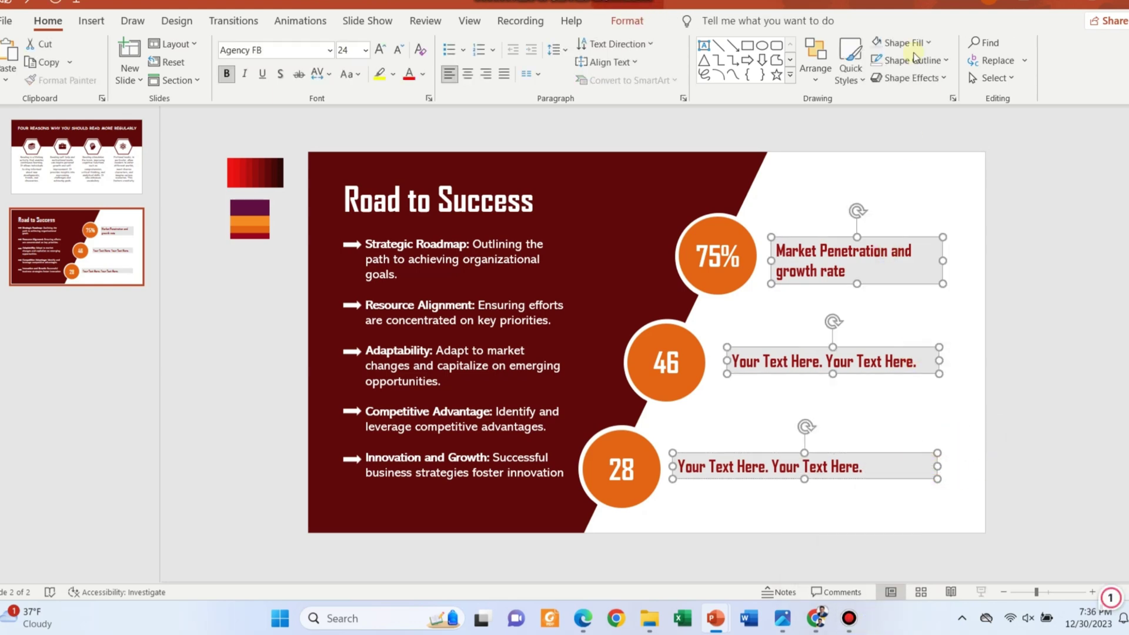
left_click(627, 21)
left_click(1002, 43)
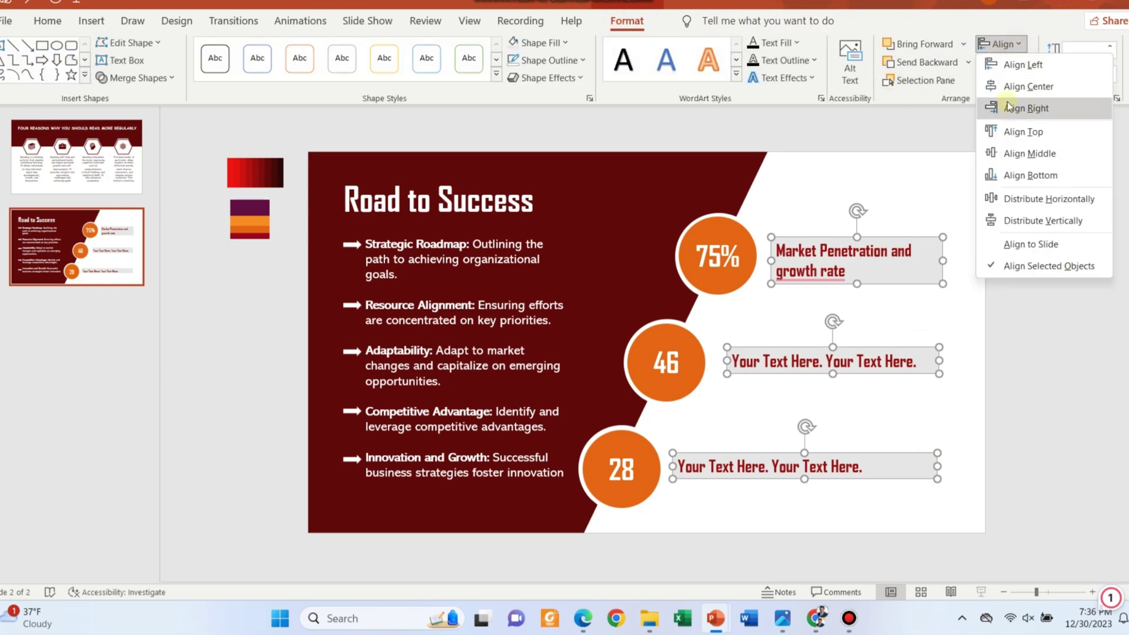
left_click(1036, 112)
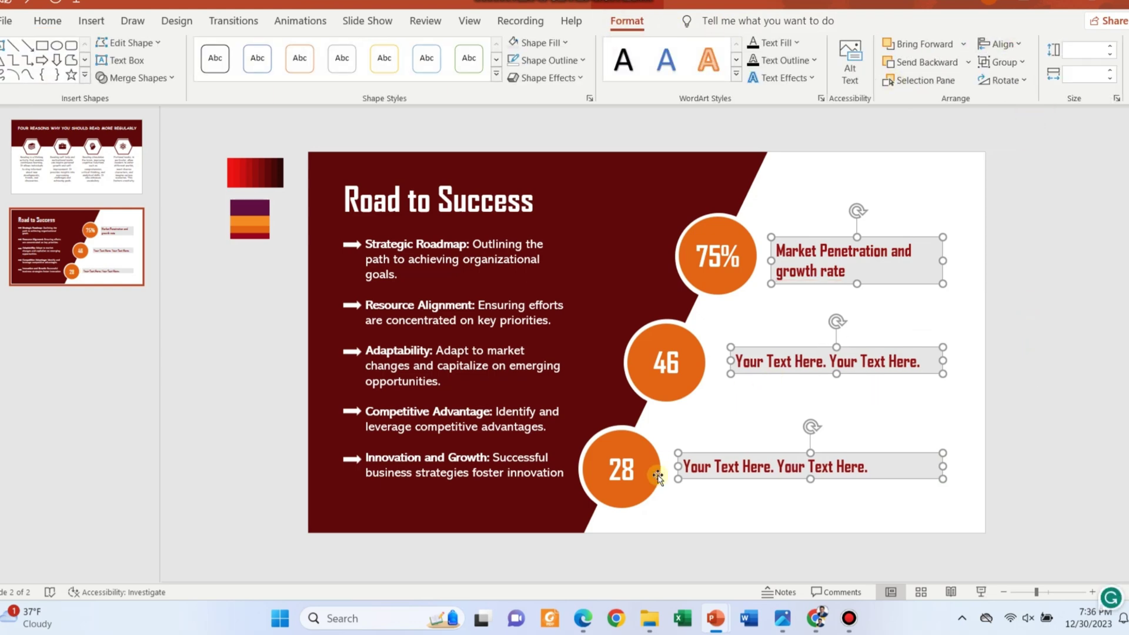
left_click(1008, 382)
left_click(929, 286)
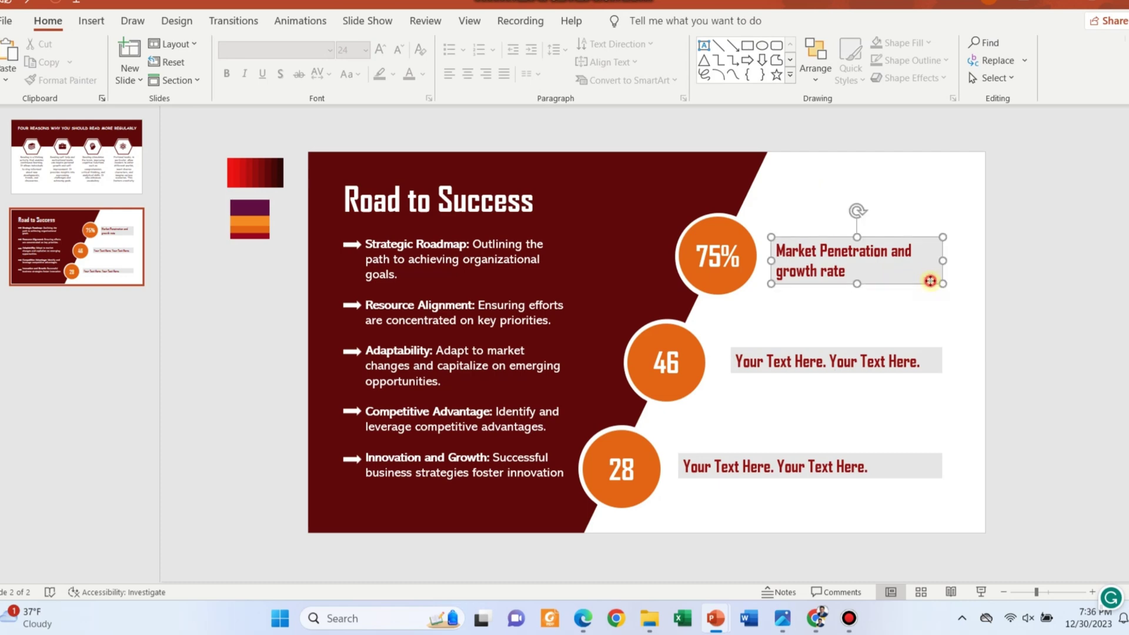
Apply a centred outer shadow preset to the three orange circles
left_click(932, 368, "shift")
left_click(920, 464, "shift")
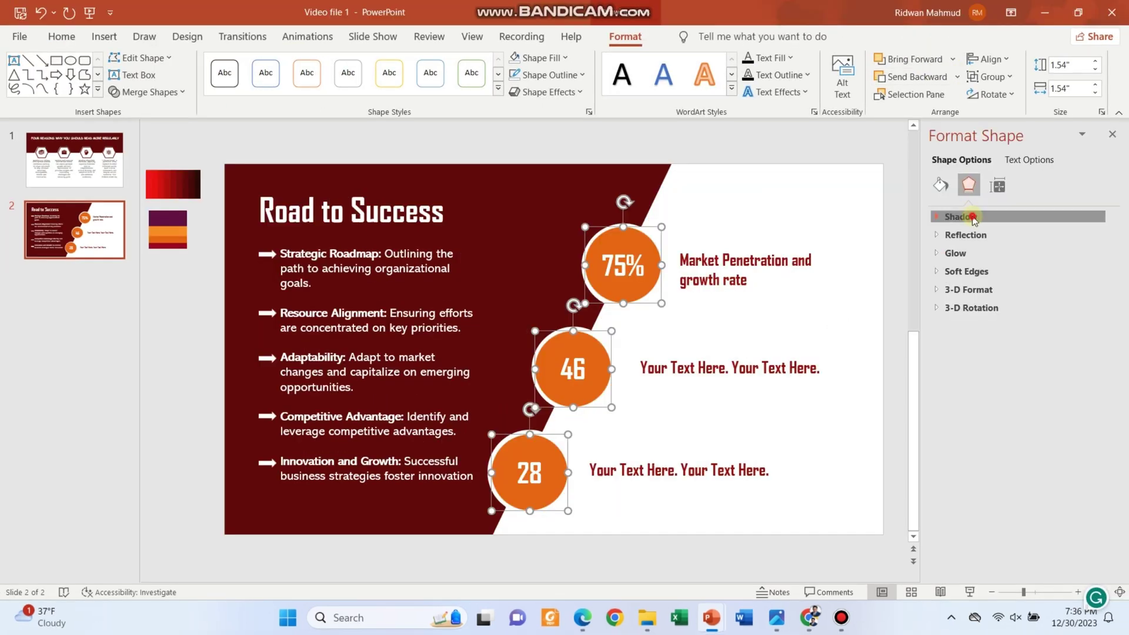
left_click(970, 206)
left_click(1092, 235)
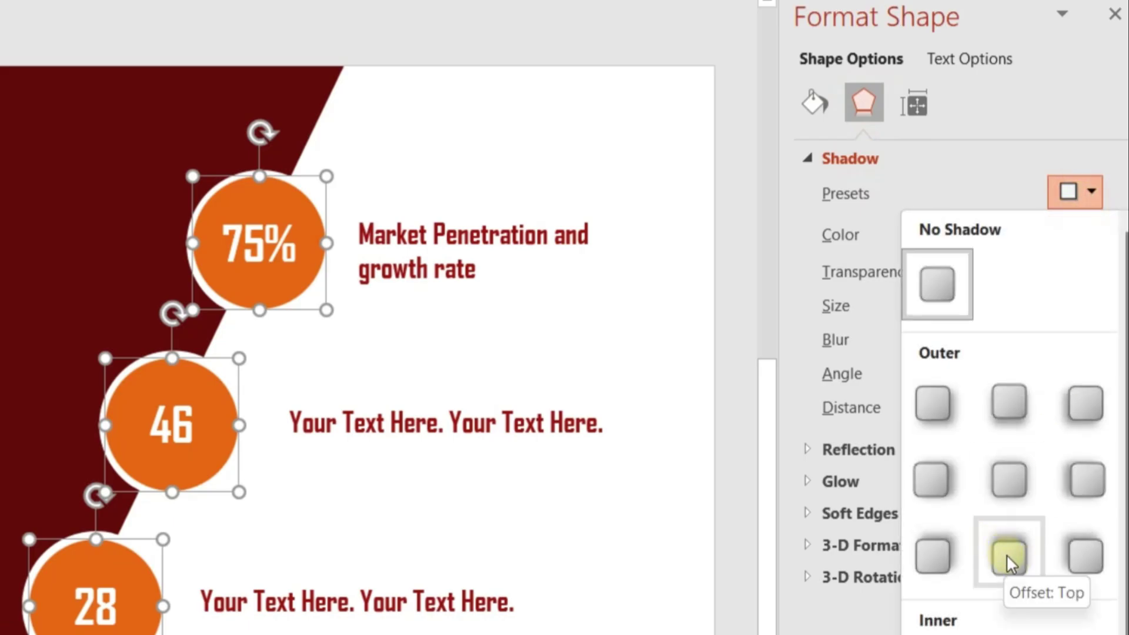
left_click(1009, 502)
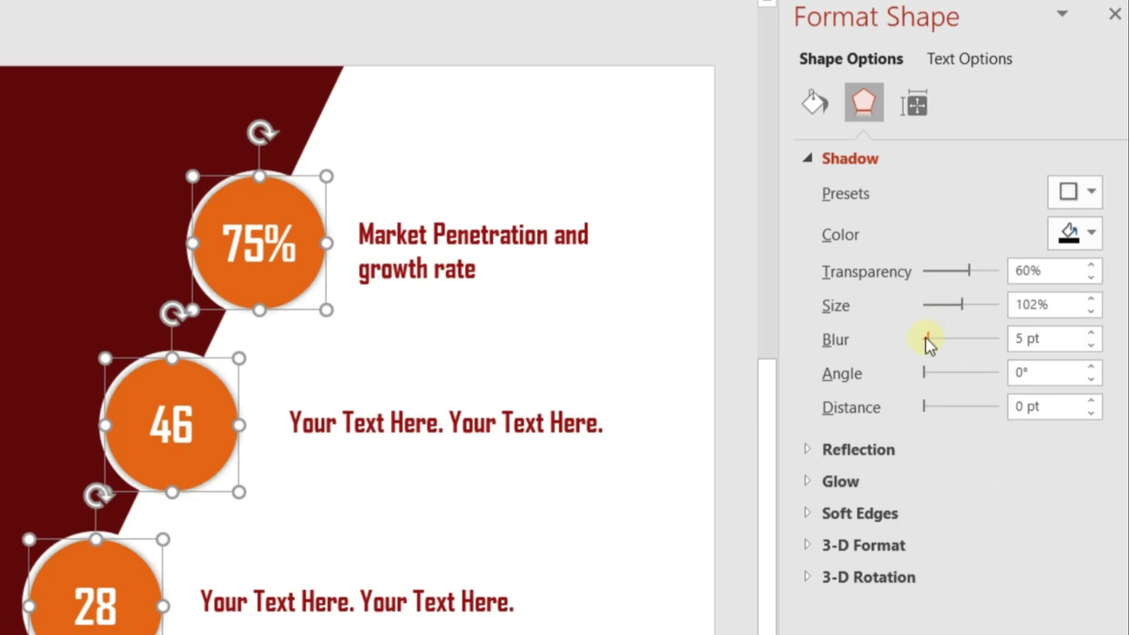
Set the circles' shadow blur to 40 pt and transparency to 75%
left_click_drag(926, 341, 951, 355)
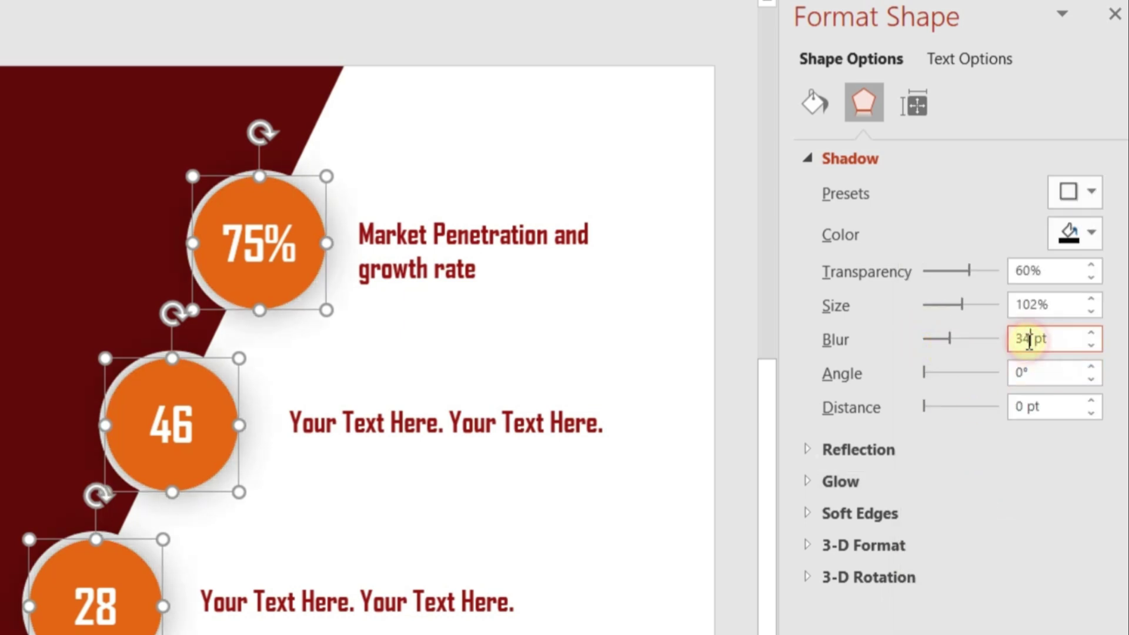
double_click(1029, 340)
type("40")
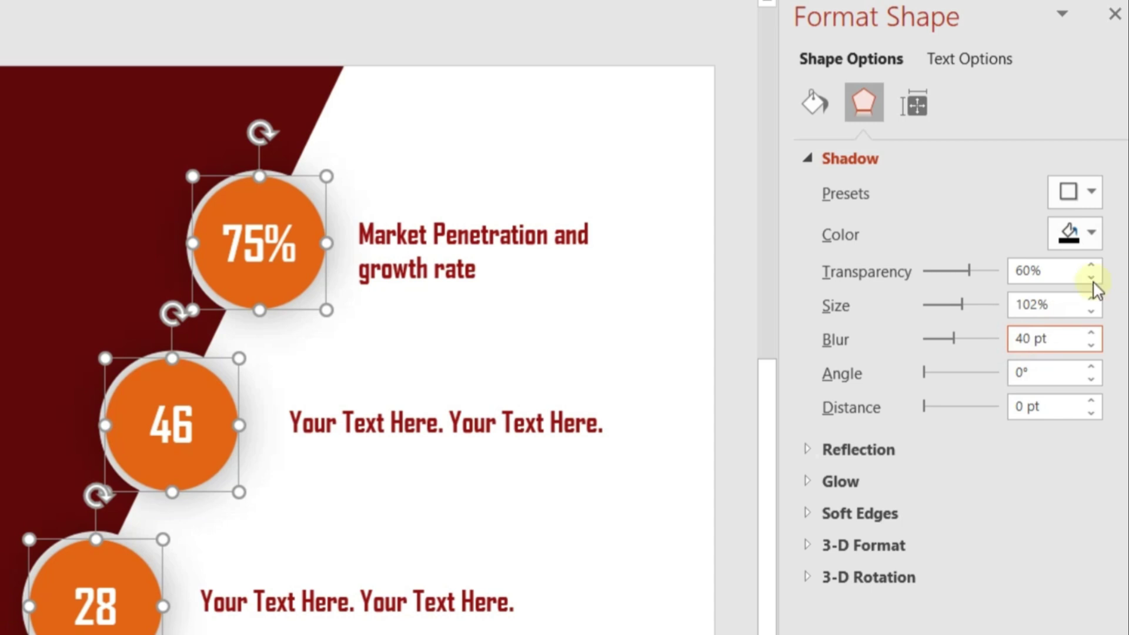
double_click(1028, 272)
type("50")
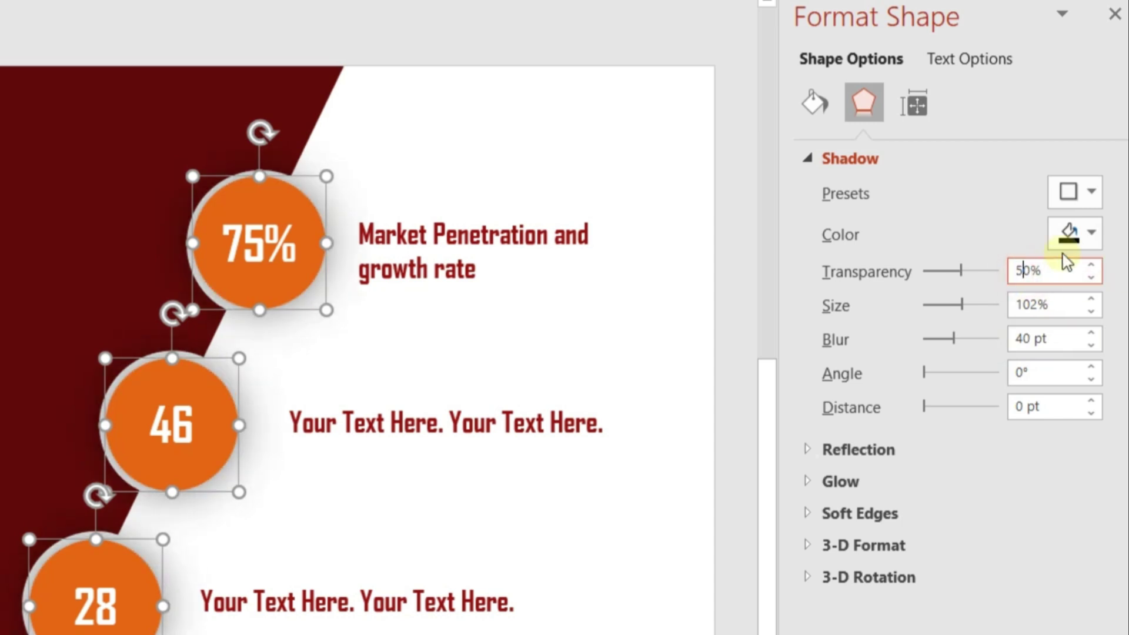
key("BackSpace")
type("7")
key("BackSpace")
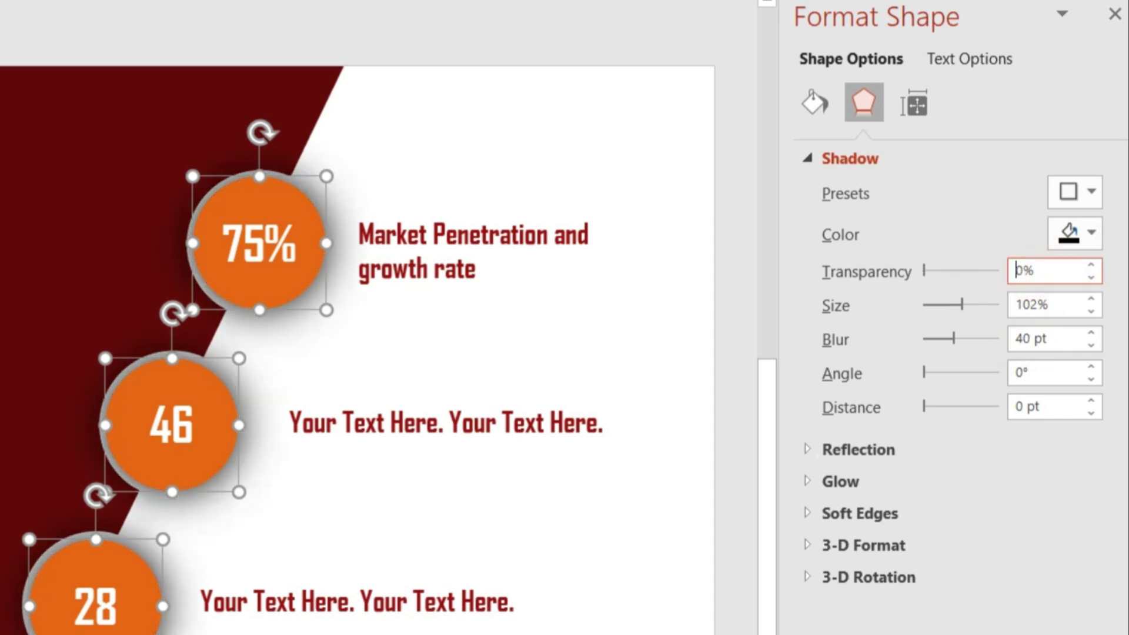
type("7")
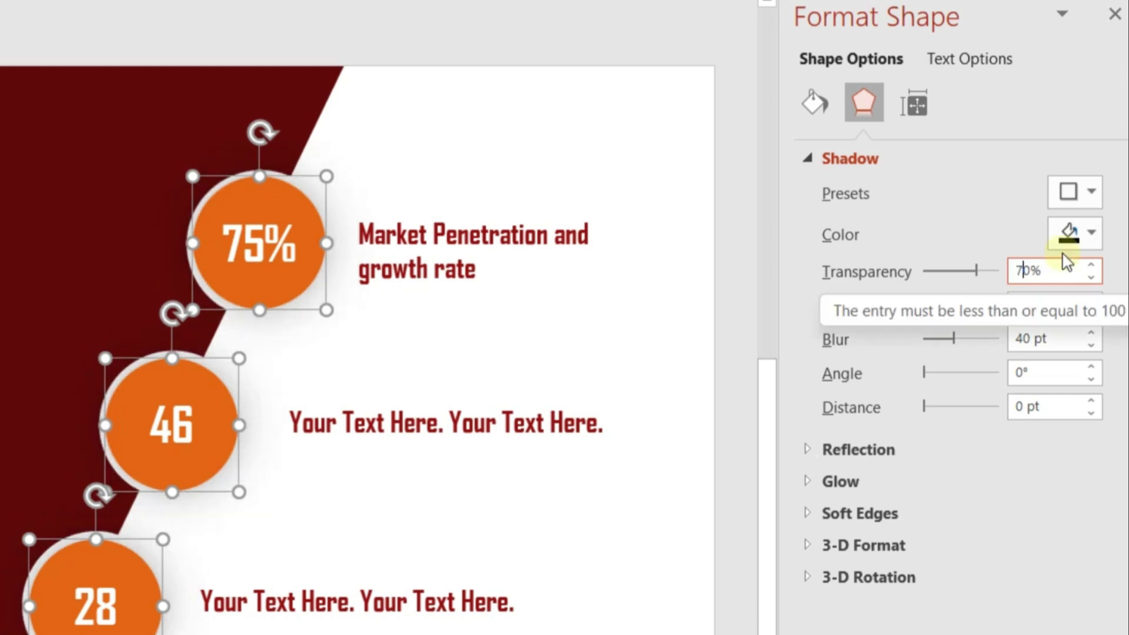
key("Delete")
Give the dark red diagonal shape an outer shadow with 30 pt blur
type("5")
left_click(723, 623)
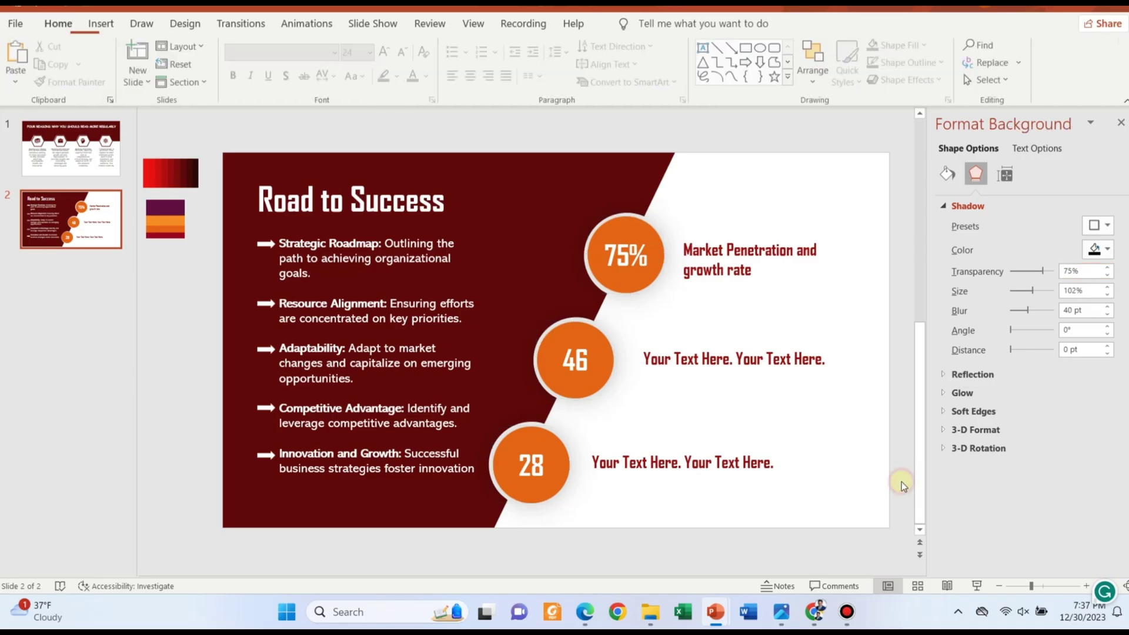
left_click(293, 130)
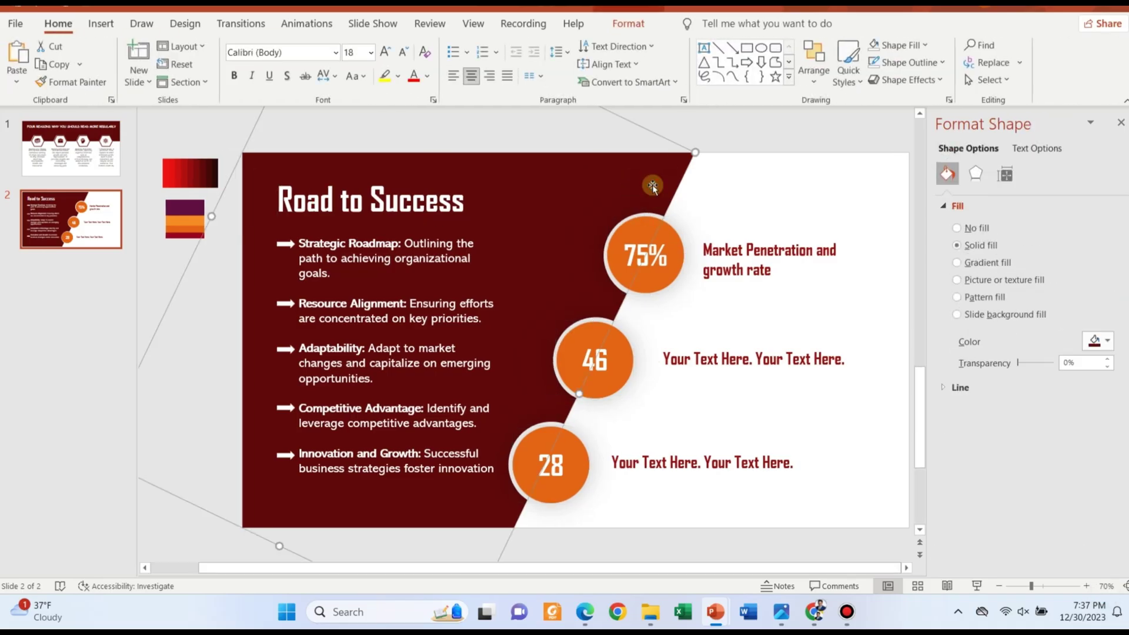
right_click(653, 187)
left_click(708, 518)
left_click(975, 173)
left_click(1097, 225)
left_click(1020, 436)
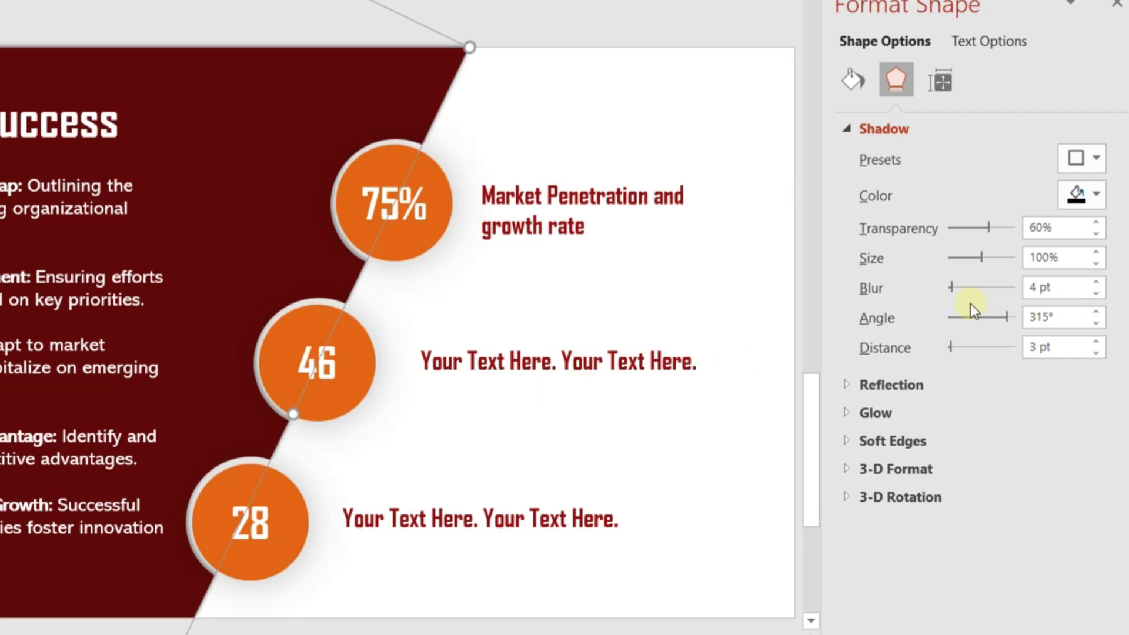
double_click(1037, 287)
type("30")
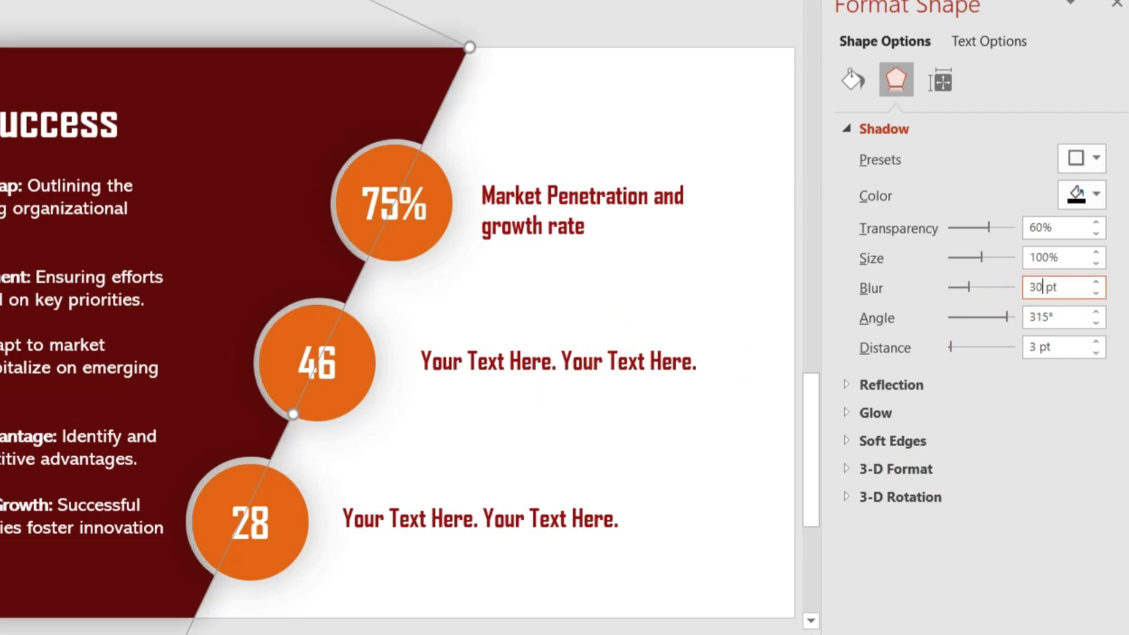
left_click(1117, 5)
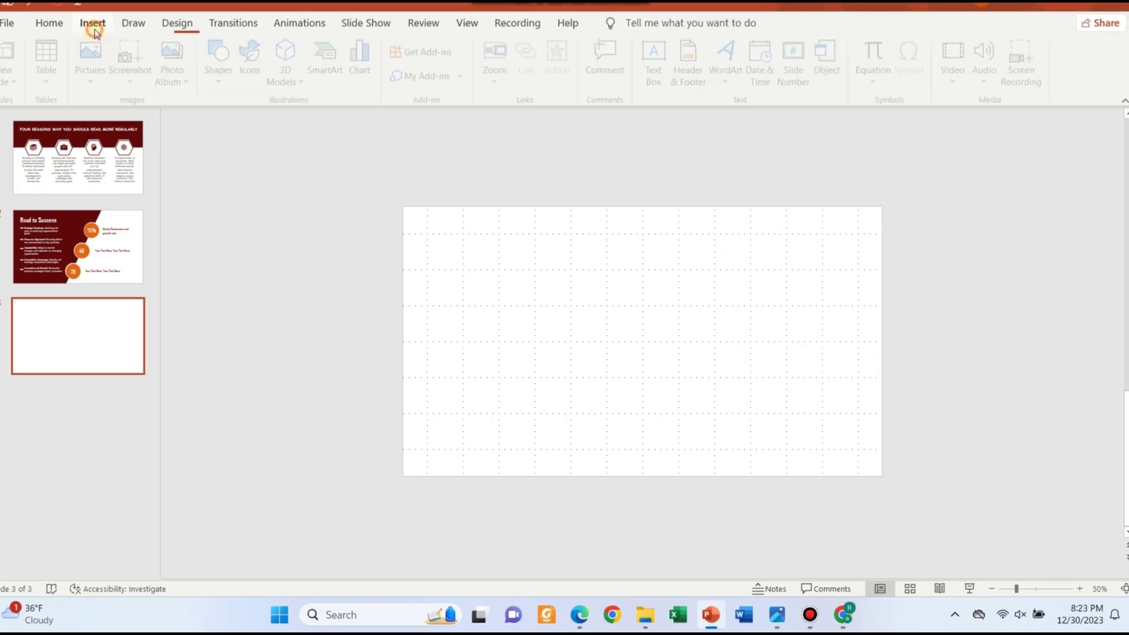
Draw a tall blue rounded rectangle and fully round its ends into a pill
left_click(92, 23)
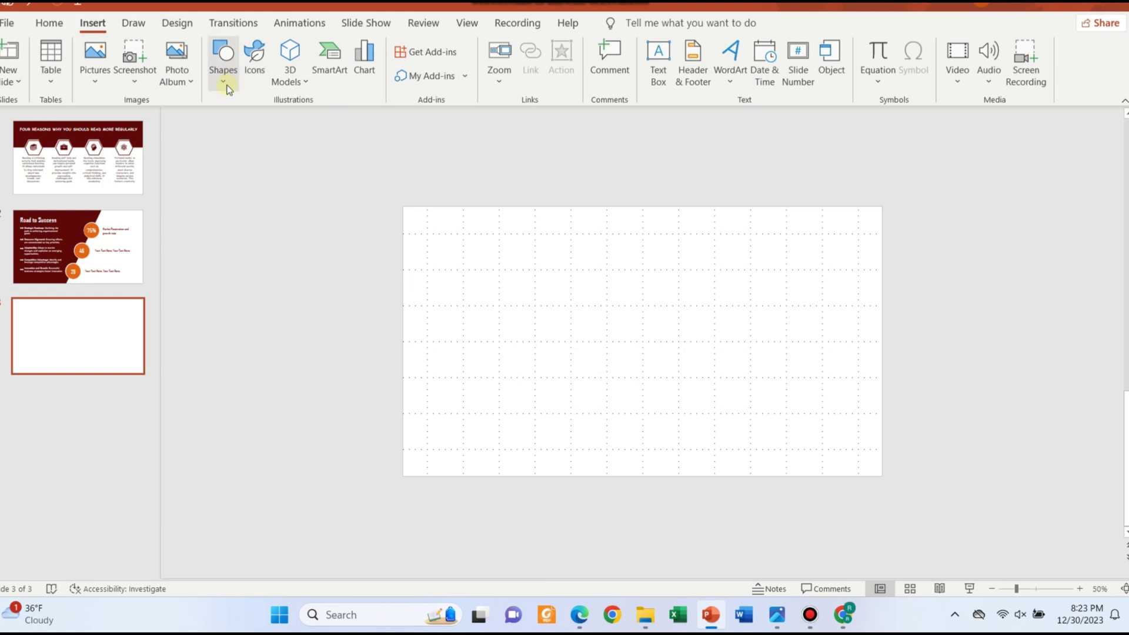
left_click(223, 59)
left_click(330, 122)
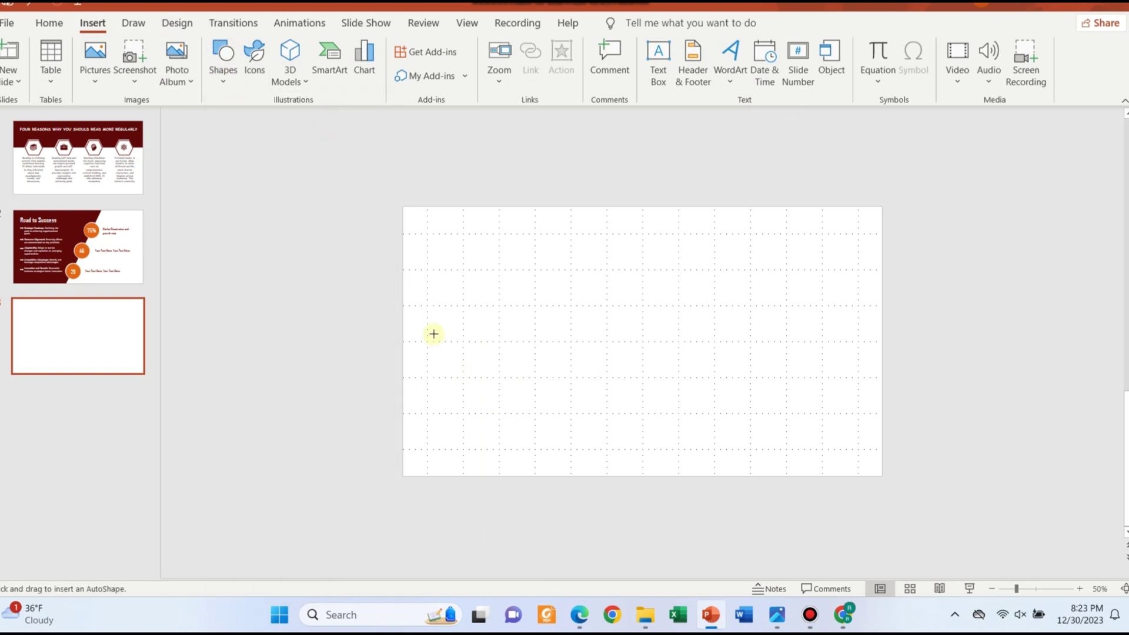
left_click_drag(428, 333, 511, 525)
left_click_drag(441, 336, 479, 398)
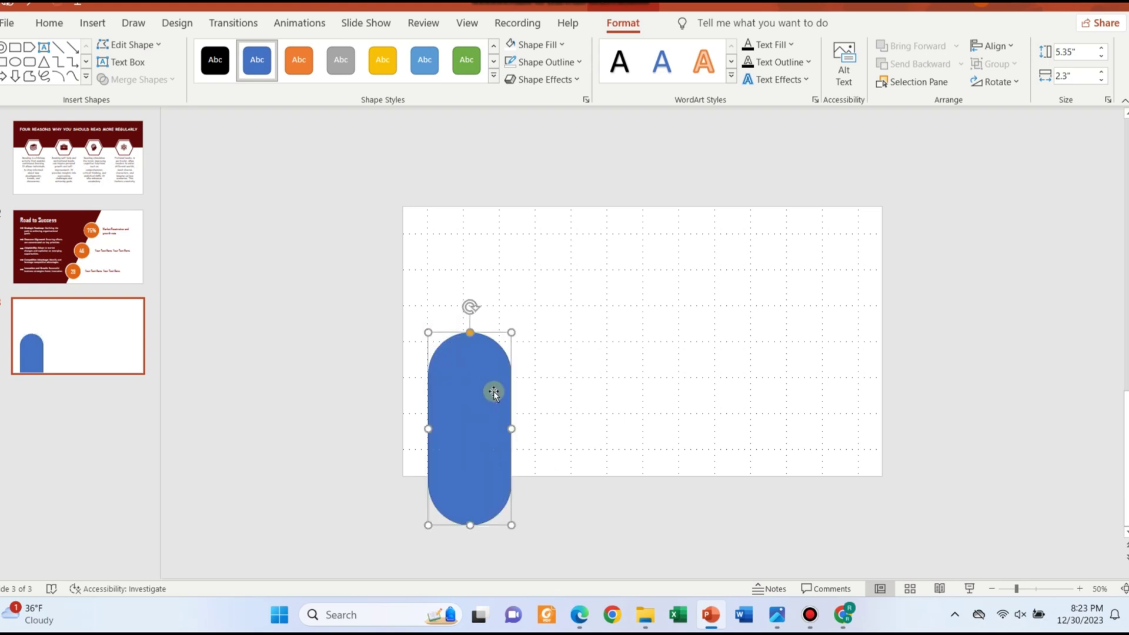
left_click_drag(511, 333, 516, 322)
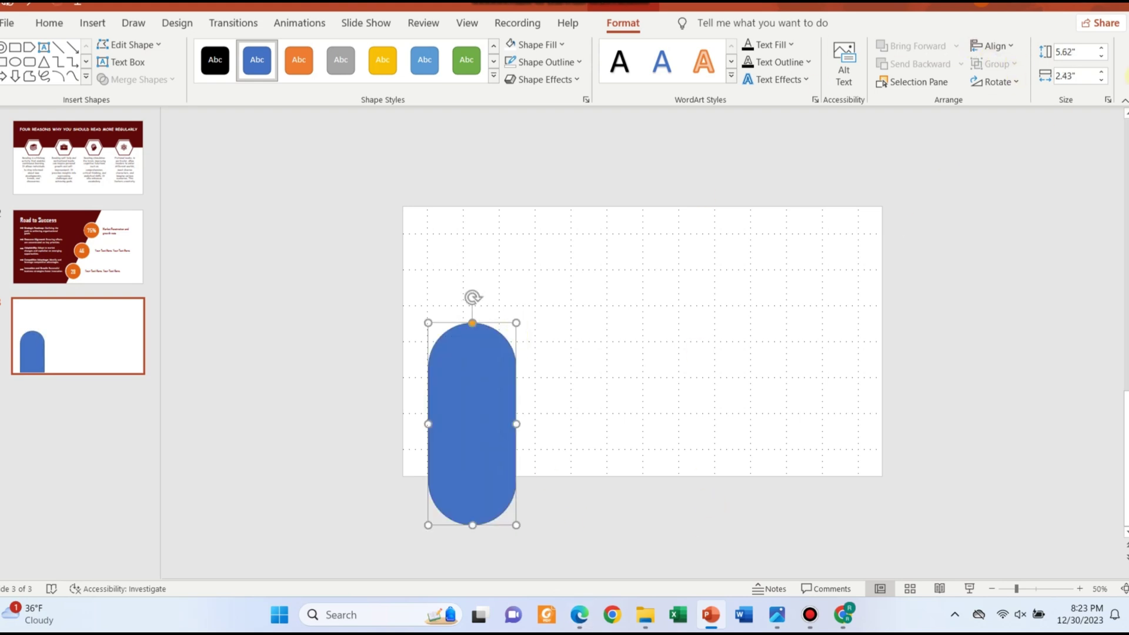
Enlarge the pill wider and taller, undoing the stray copies and width changes
left_click_drag(499, 386, 792, 383, "ctrl")
key("ctrl+z")
key("ctrl+z")
key("ctrl+z")
left_click_drag(514, 423, 549, 428)
key("ctrl+z")
left_click_drag(517, 323, 715, 346)
left_click_drag(714, 347, 625, 350)
key("ctrl+z")
key("ctrl+z")
key("ctrl+z")
left_click_drag(668, 297, 655, 311)
Delete the extra pills so only one blue pill remains on the slide
left_click(517, 385)
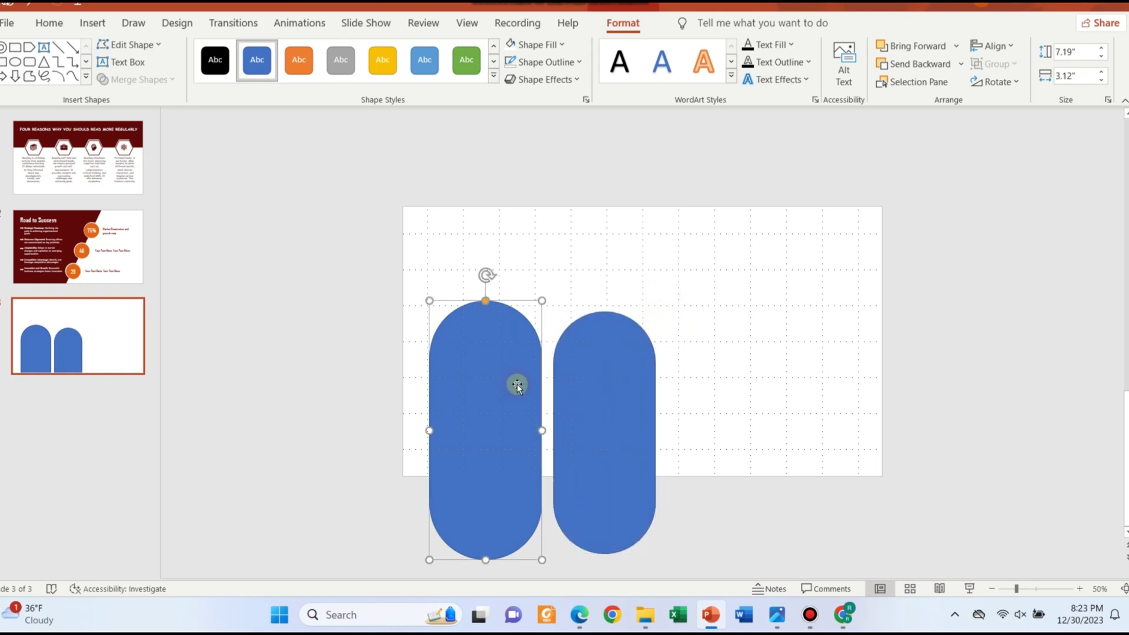
key("Delete")
left_click_drag(595, 345, 799, 348)
left_click_drag(472, 389, 575, 385)
left_click(679, 356, "shift")
left_click(833, 341, "shift")
key("Delete")
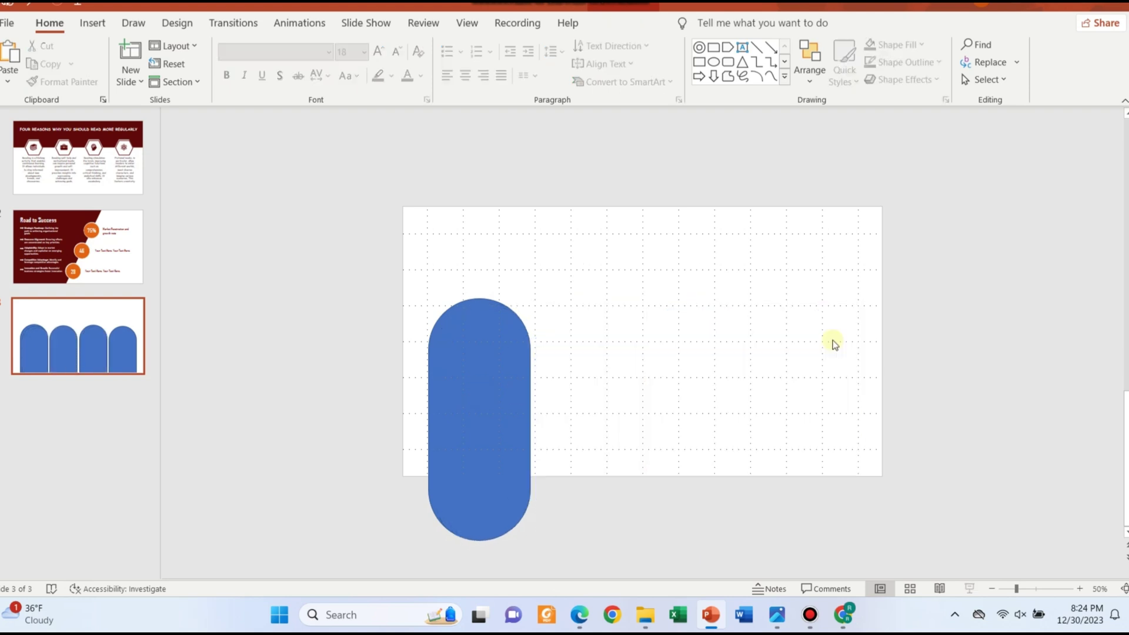
left_click(509, 332)
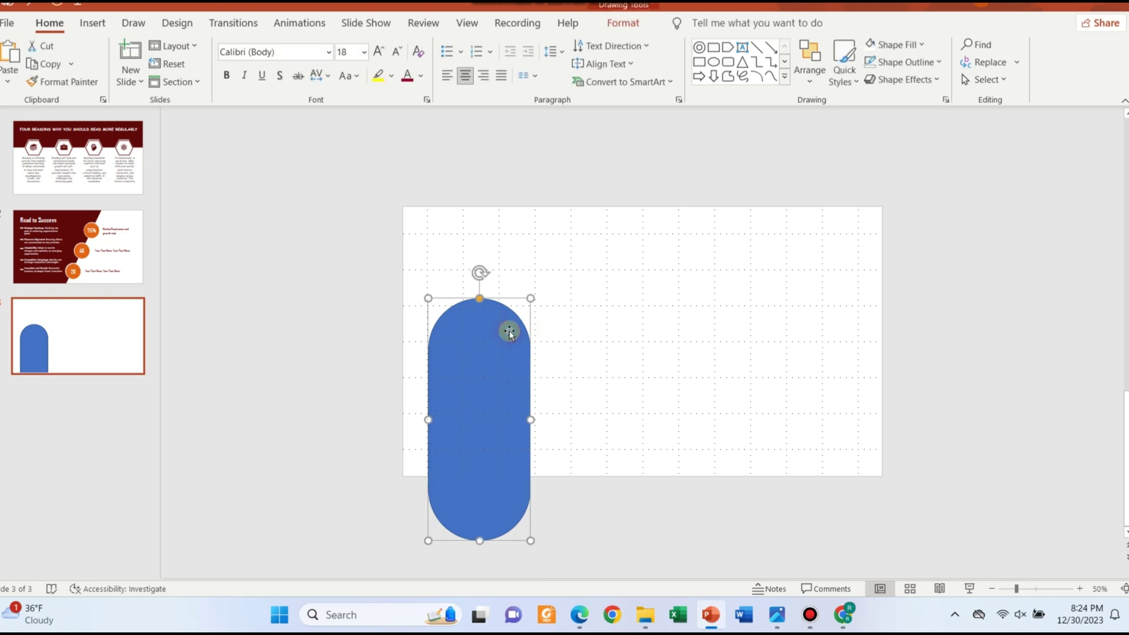
Set the pill's outline to No Outline
left_click(627, 28)
left_click(570, 62)
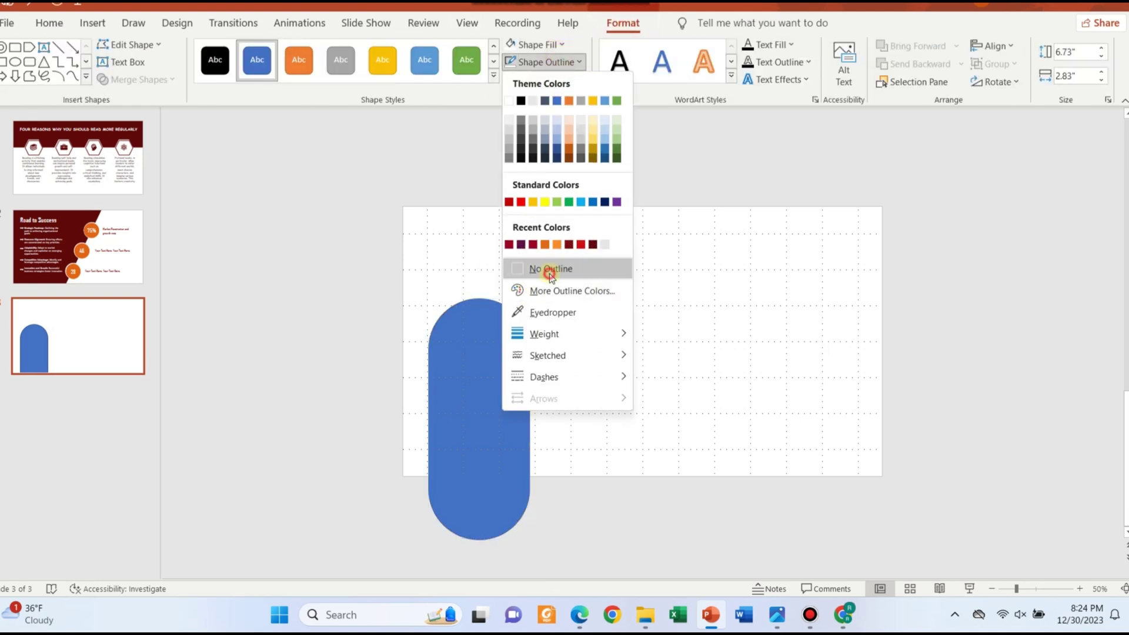
left_click(551, 269)
left_click(404, 174)
Draw a 2.22-inch circle and fit it inside the pill's rounded top
left_click(93, 23)
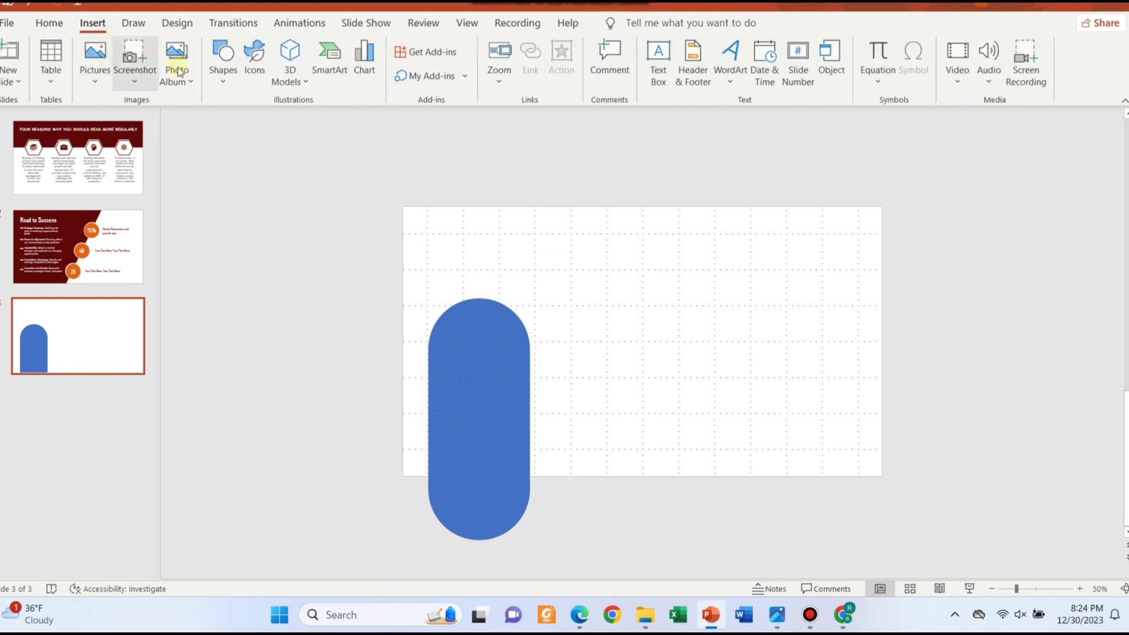
left_click(229, 87)
left_click(318, 122)
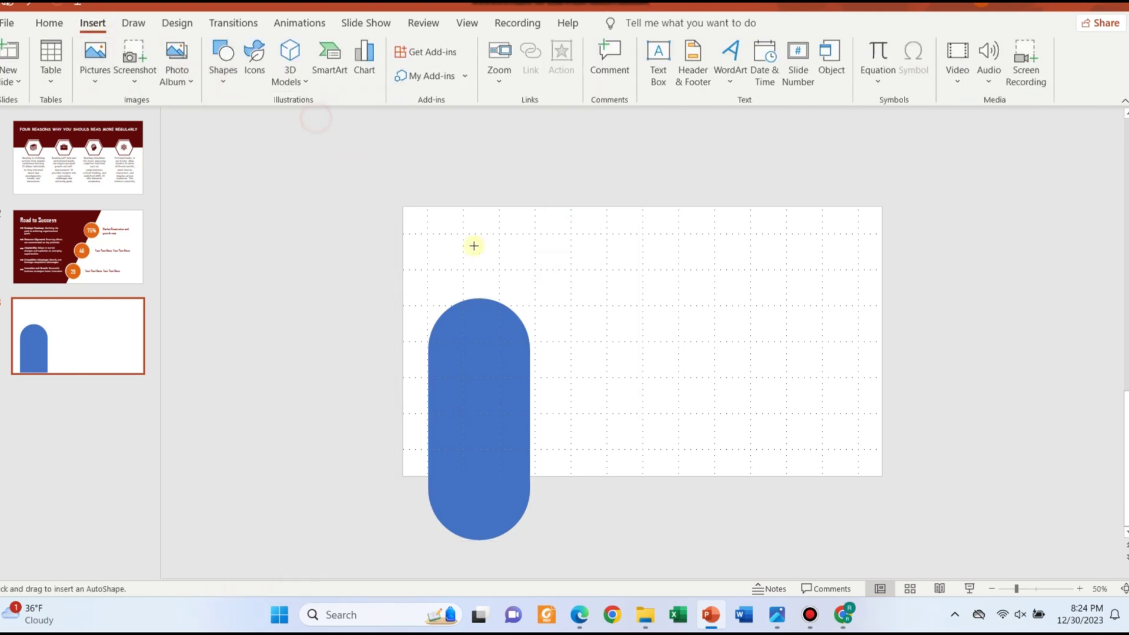
left_click_drag(535, 264, 497, 353)
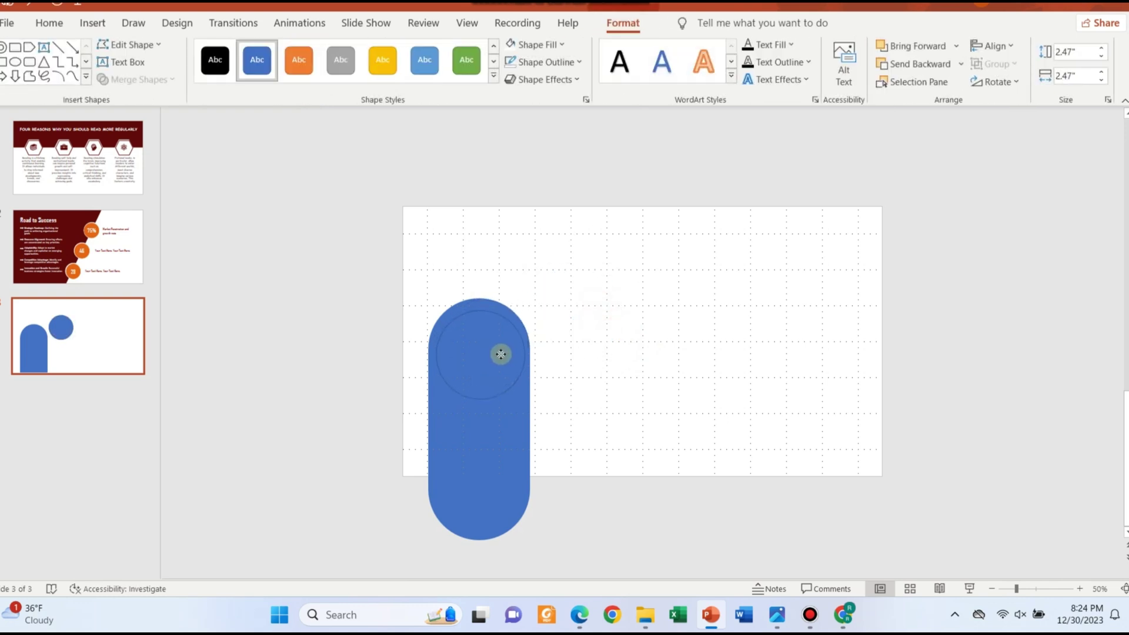
left_click_drag(498, 354, 496, 358)
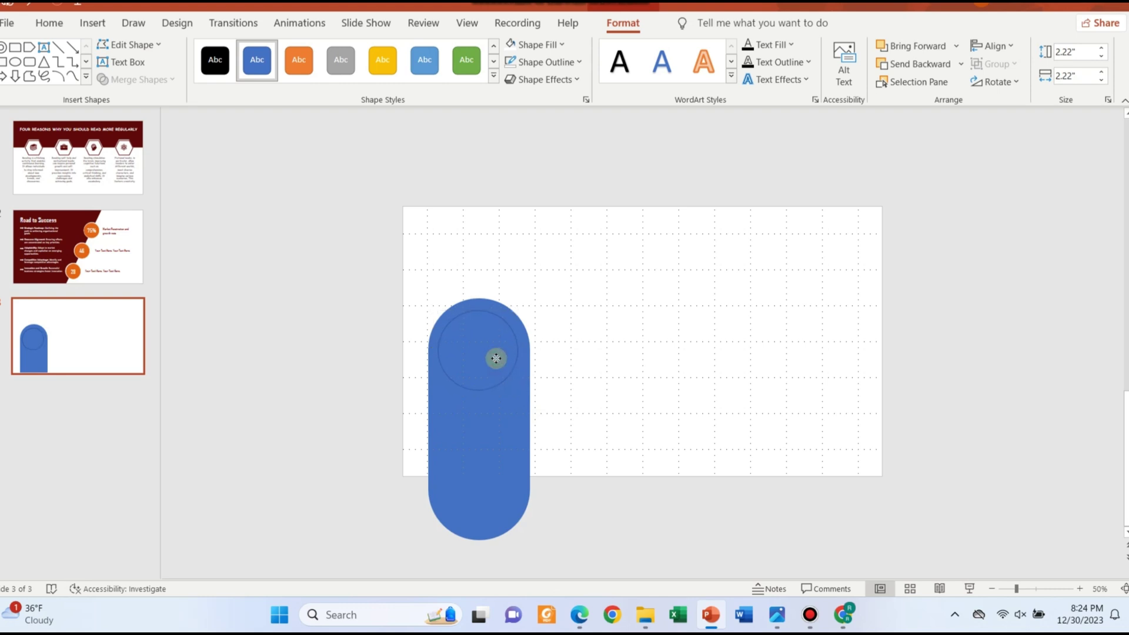
left_click_drag(496, 358, 496, 357)
left_click(546, 62)
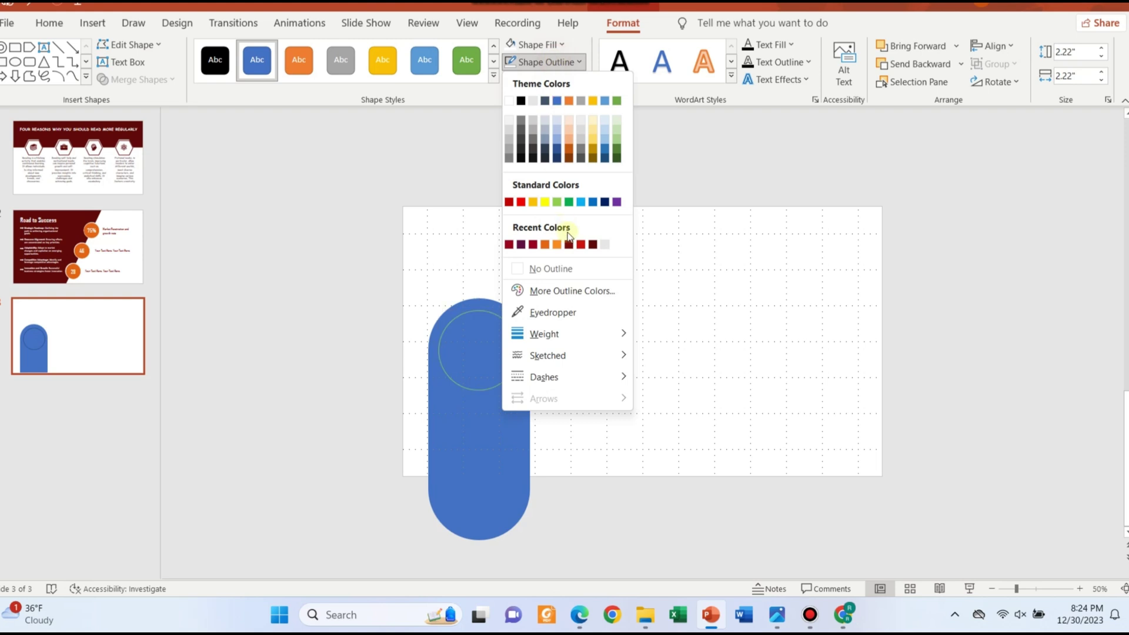
key("Escape")
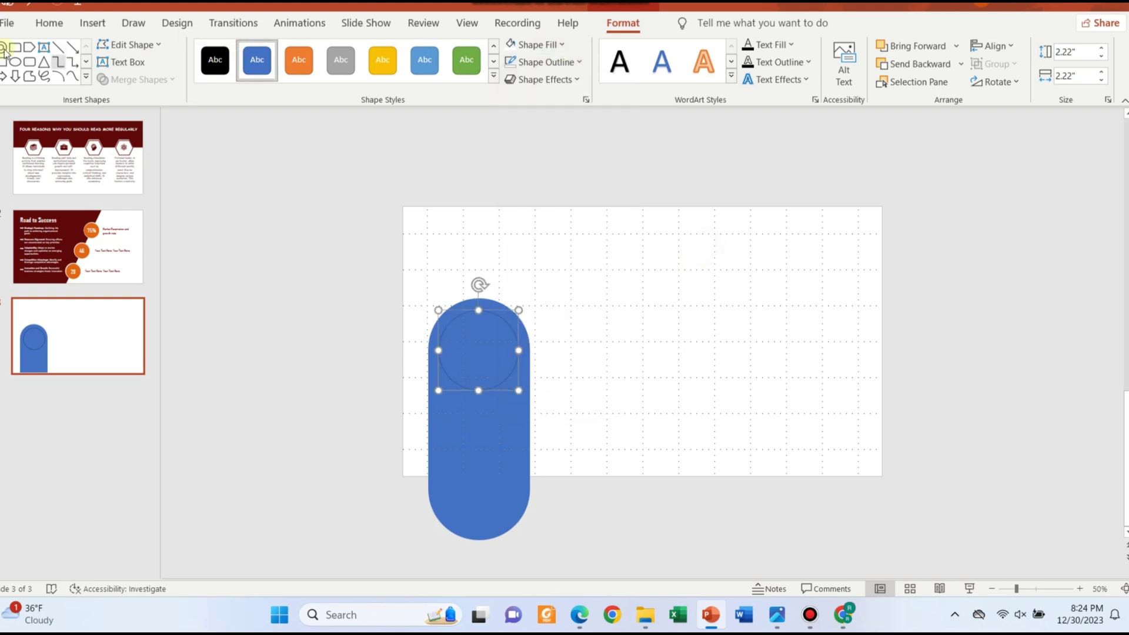
left_click(19, 61)
Trim the pill's lower end flat by subtracting a rectangle drawn over it
left_click_drag(363, 477, 582, 549)
left_click(512, 455)
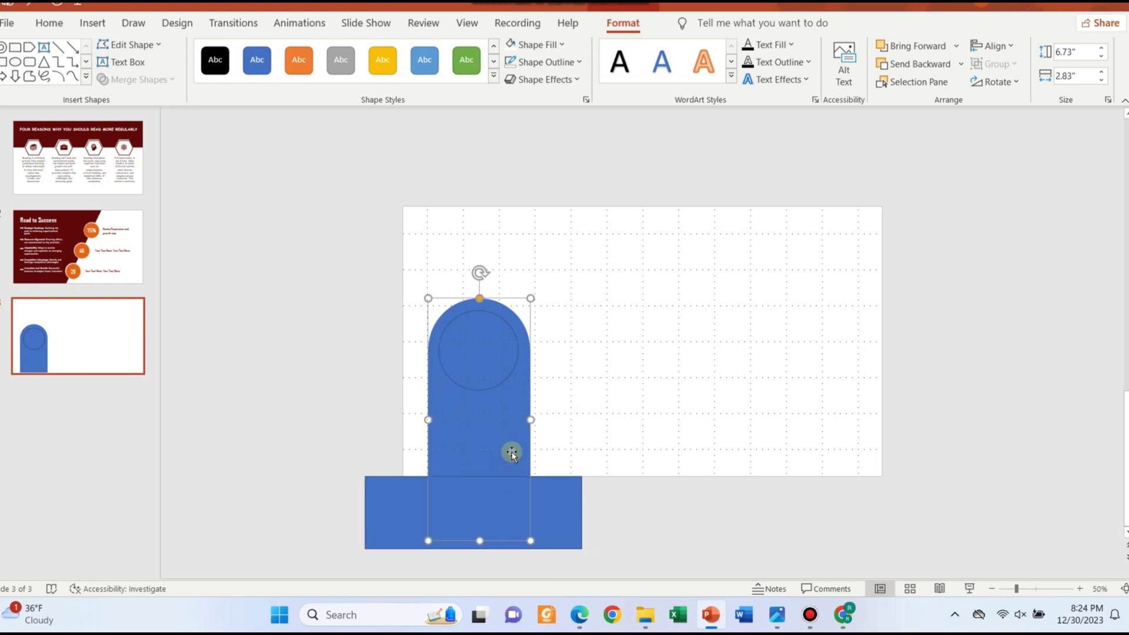
left_click(574, 521, "shift")
left_click(141, 79)
left_click(139, 181)
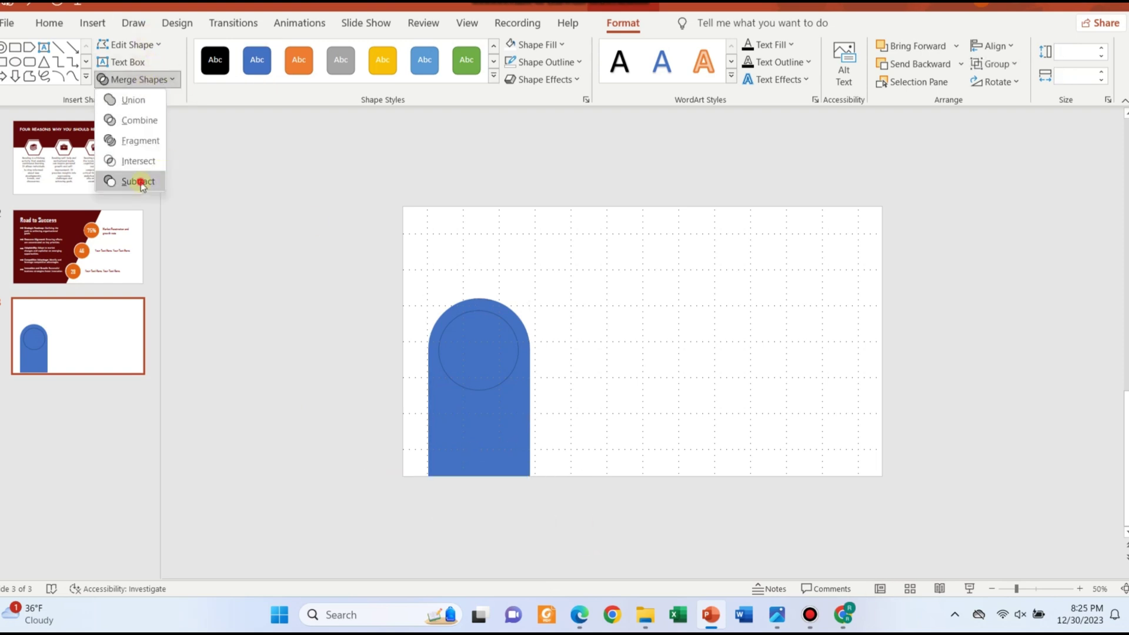
left_click(603, 327)
Combine the circle with the pill to punch a hole, and remove the arch's outline
left_click(484, 366)
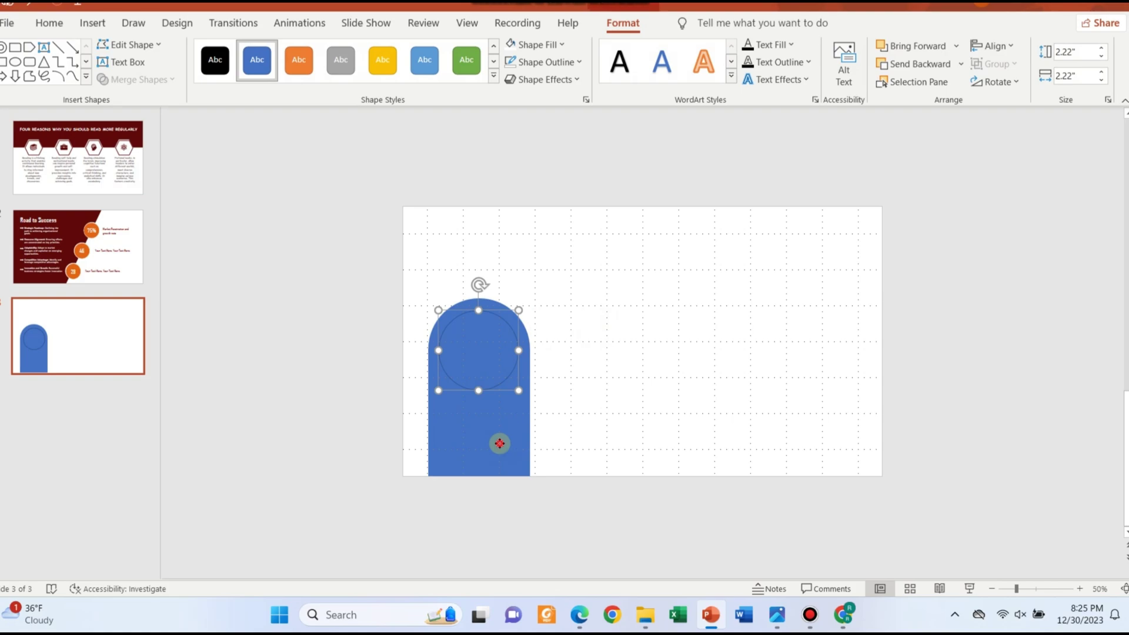
left_click(499, 444, "shift")
left_click(159, 80)
left_click(138, 122)
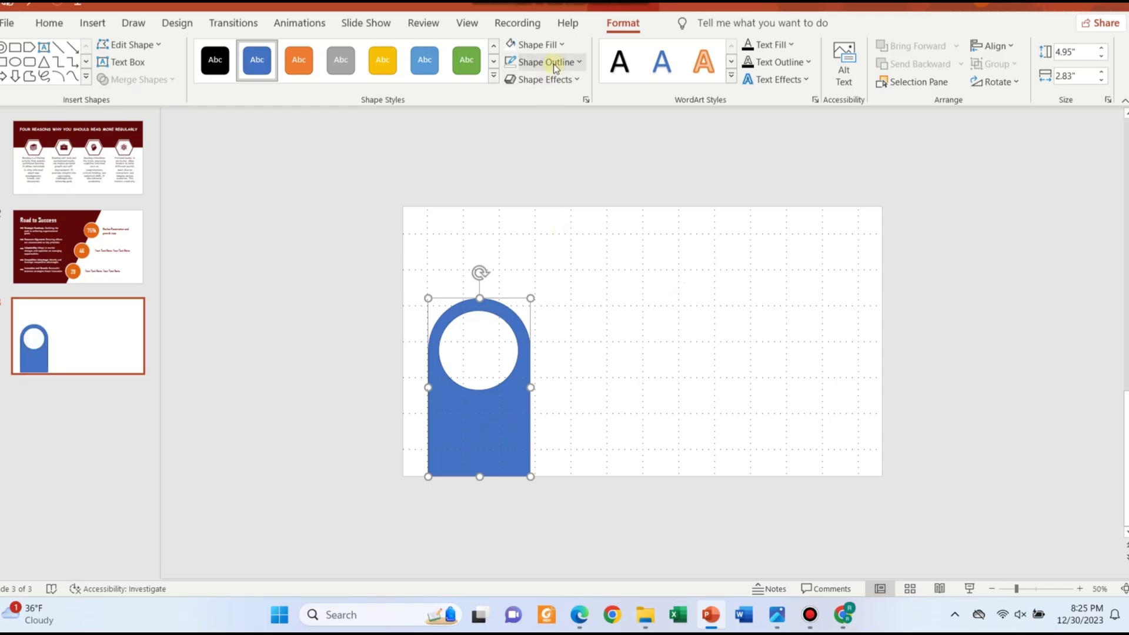
left_click(552, 64)
left_click(553, 265)
left_click(560, 393)
left_click(513, 412)
Copy the arch three times and distribute all four horizontally across the slide
left_click_drag(512, 412, 651, 429)
key("ctrl+z")
left_click_drag(482, 422, 799, 413)
left_click_drag(623, 433, 719, 429)
left_click_drag(343, 274, 919, 506)
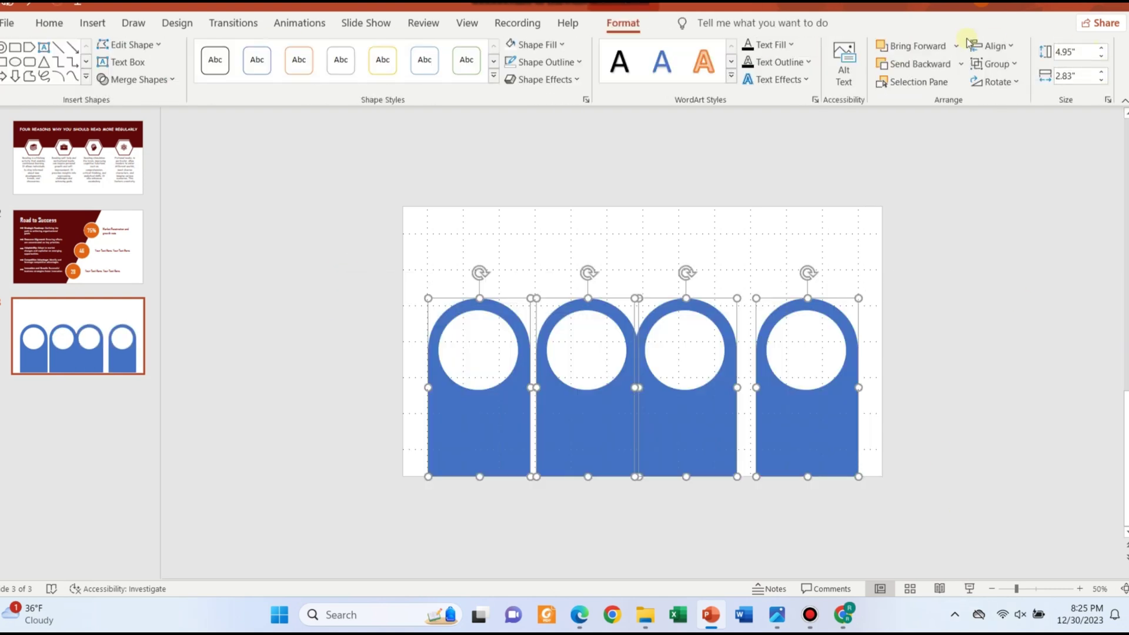
left_click(994, 46)
left_click(1059, 199)
left_click(960, 358)
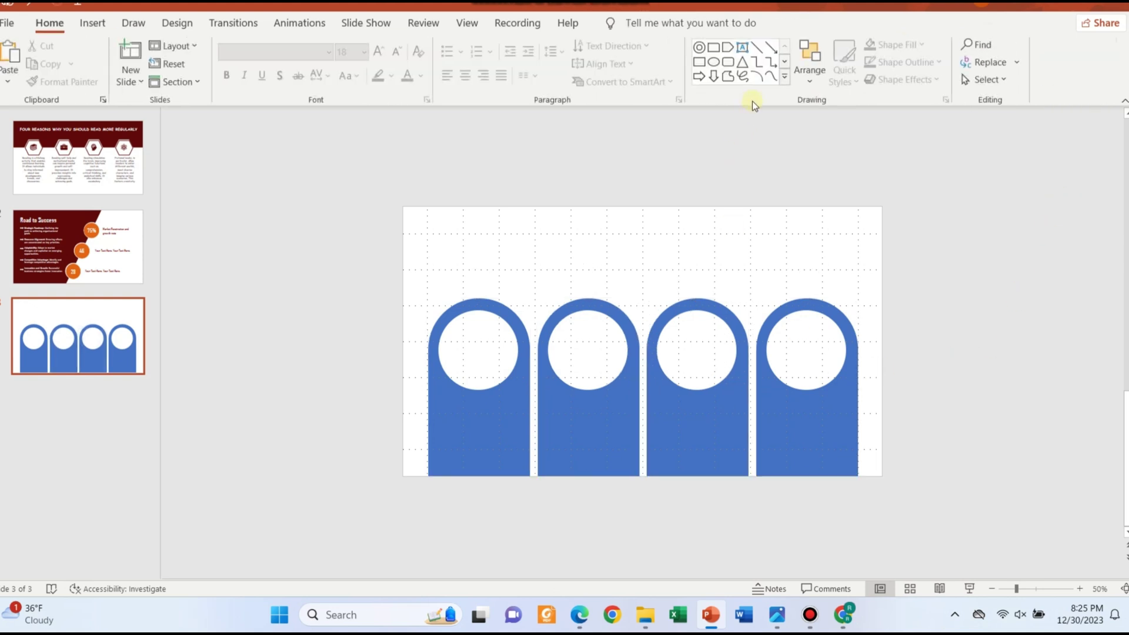
left_click(473, 304)
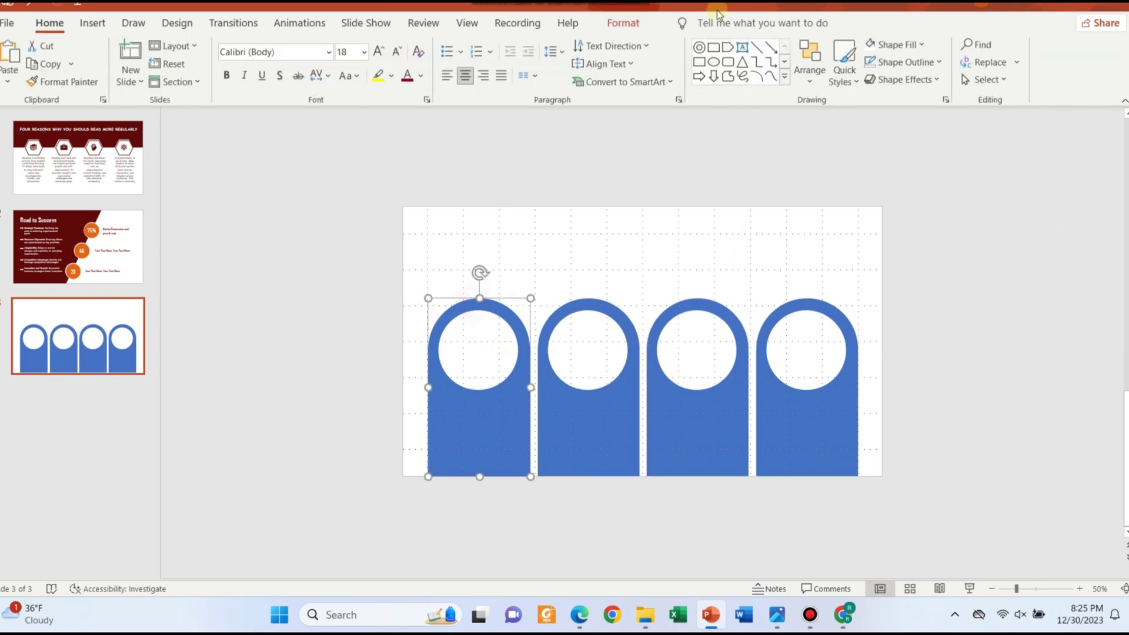
Fill the first arch dark red and the second plum
left_click(908, 45)
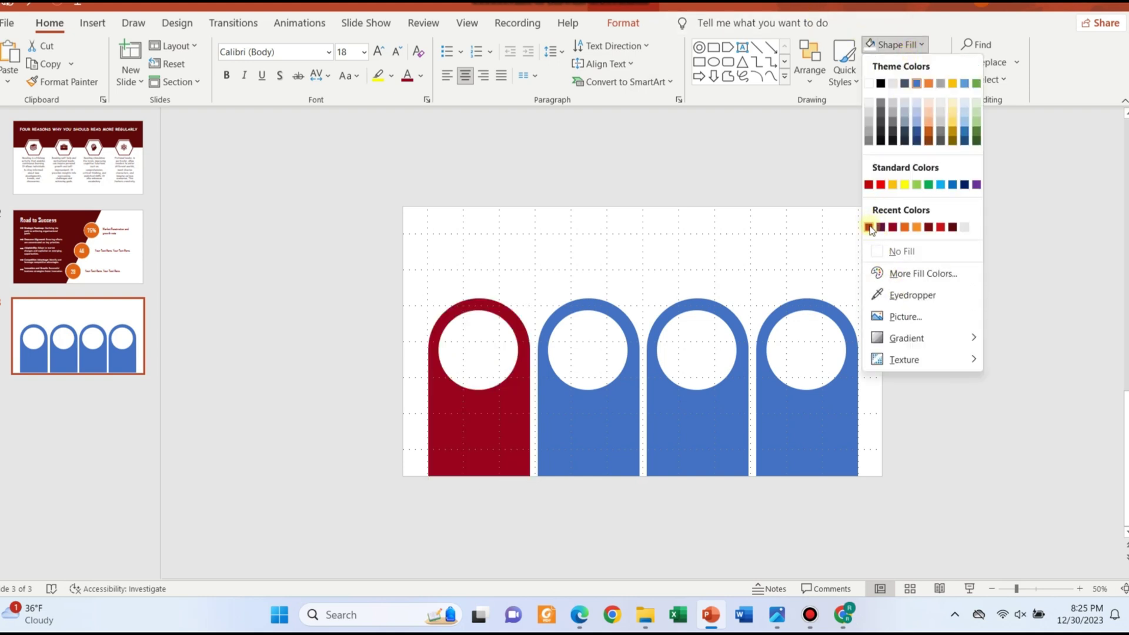
left_click(869, 227)
left_click(617, 317)
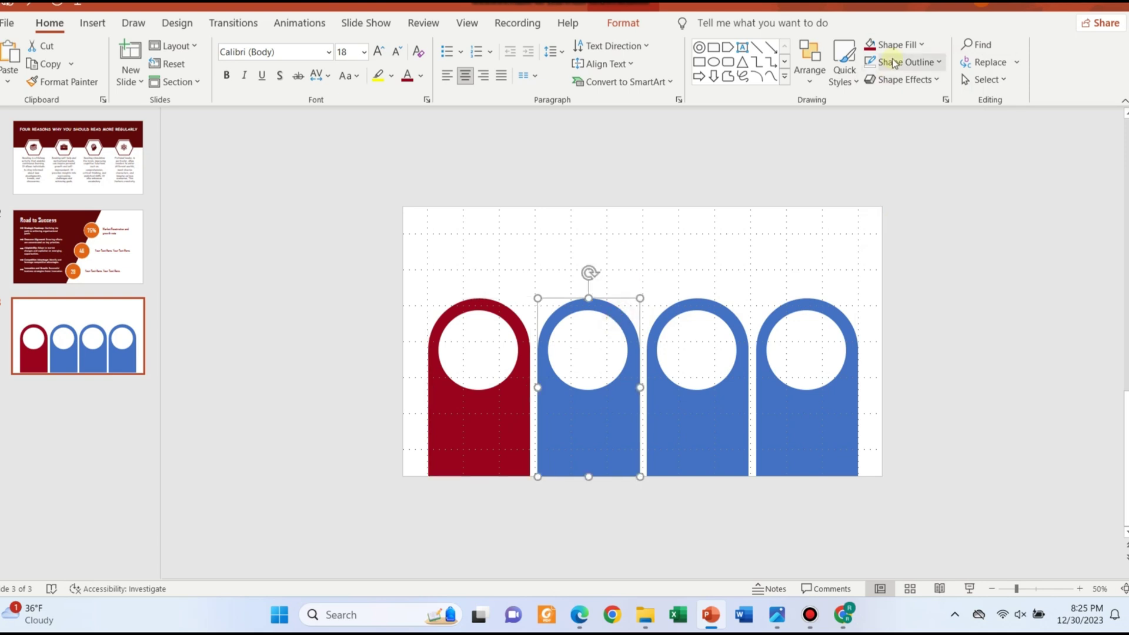
left_click(890, 44)
left_click(880, 227)
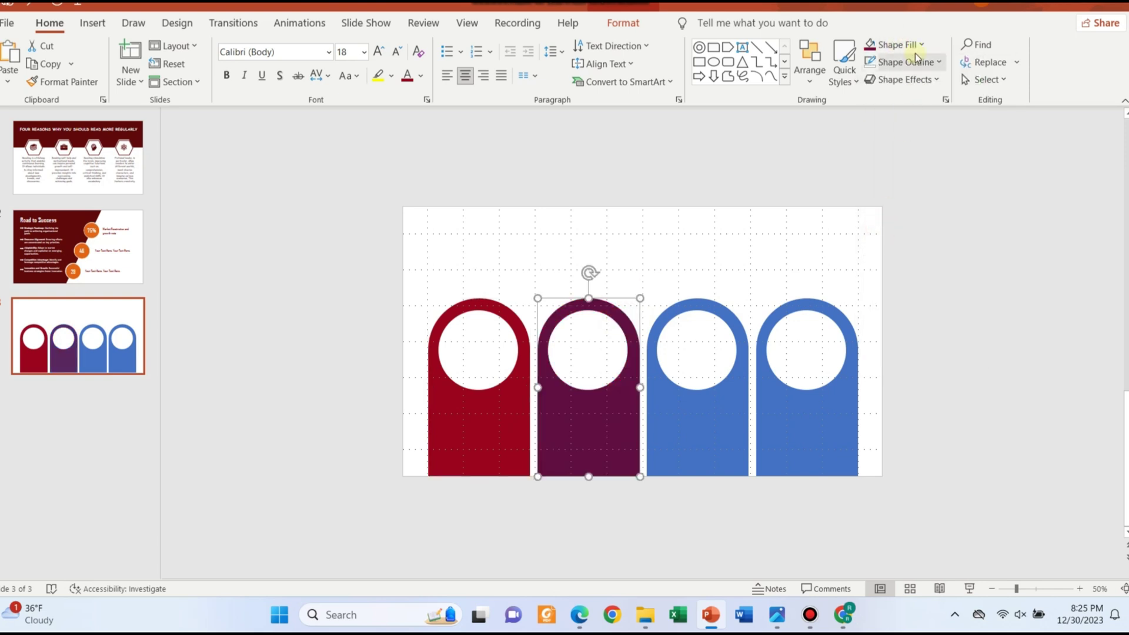
left_click(893, 45)
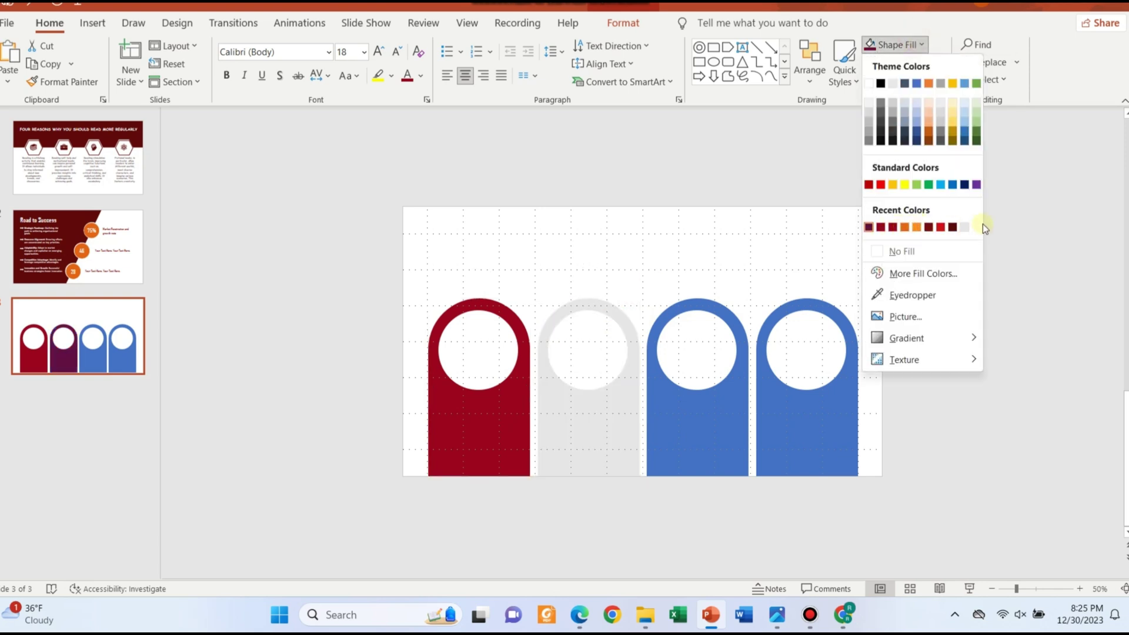
left_click(736, 322)
Fill the third arch orange and the fourth navy blue
left_click(738, 323)
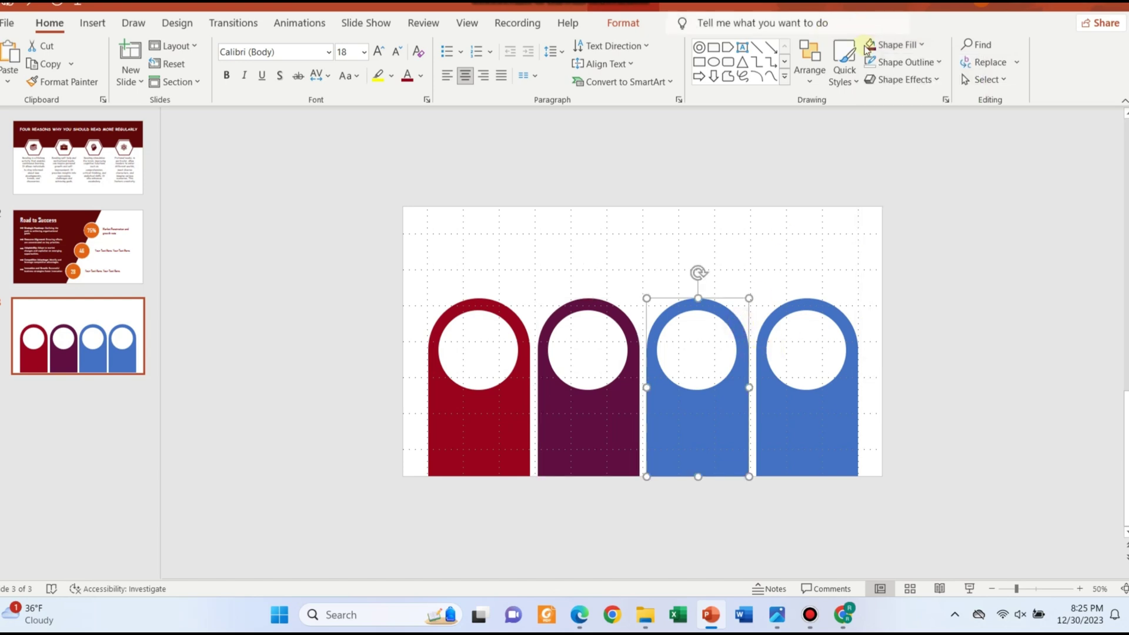
left_click(888, 45)
left_click(905, 228)
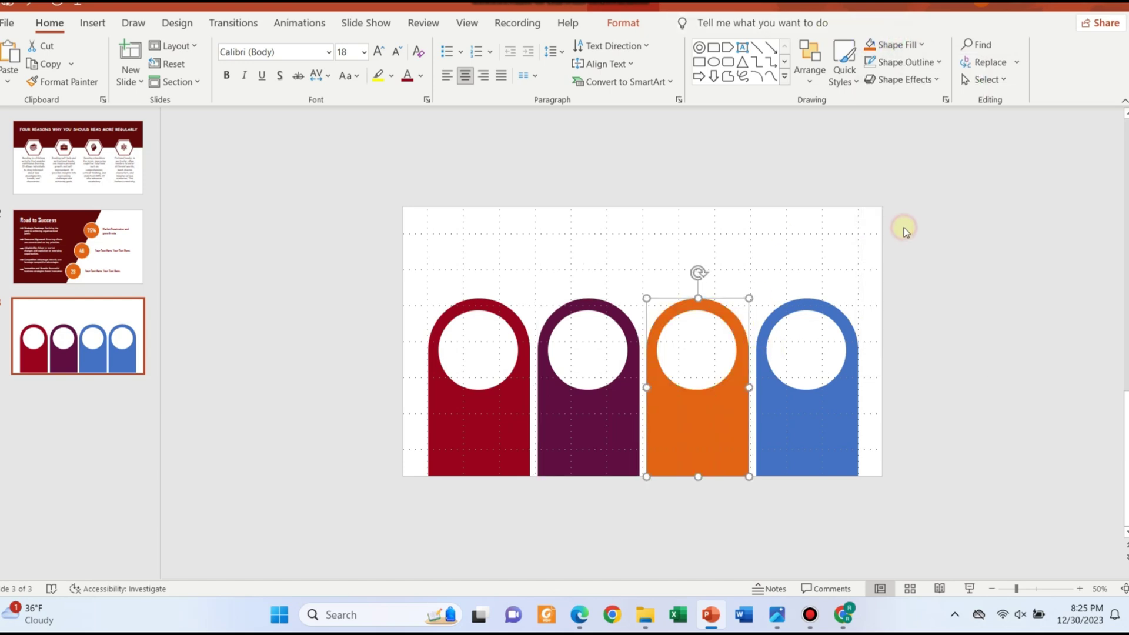
left_click(894, 45)
left_click(854, 449)
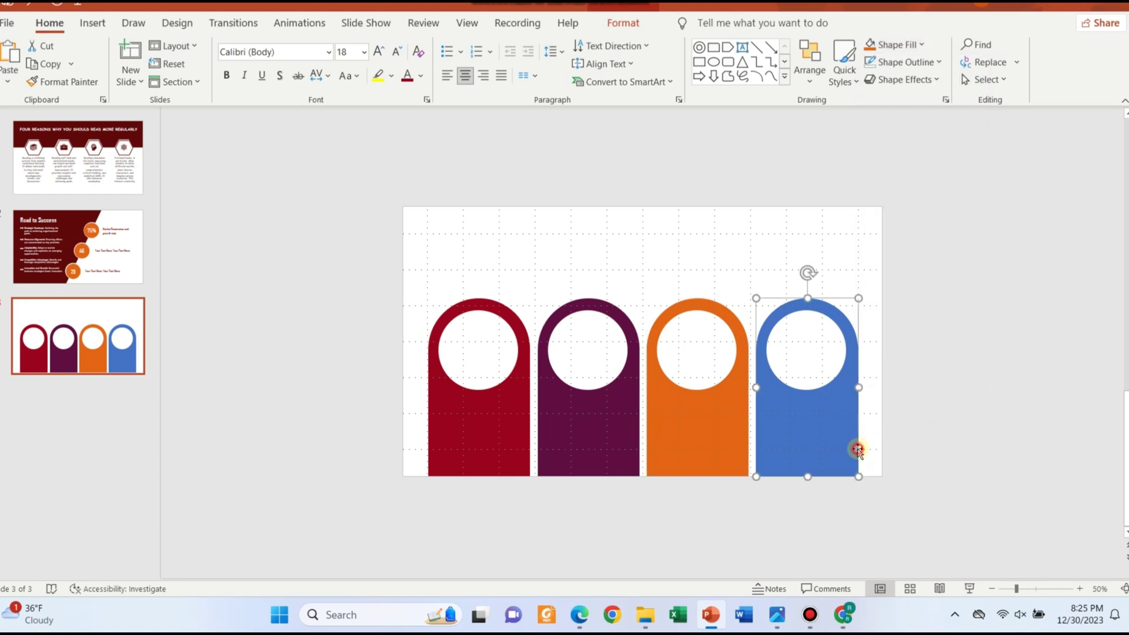
left_click(900, 44)
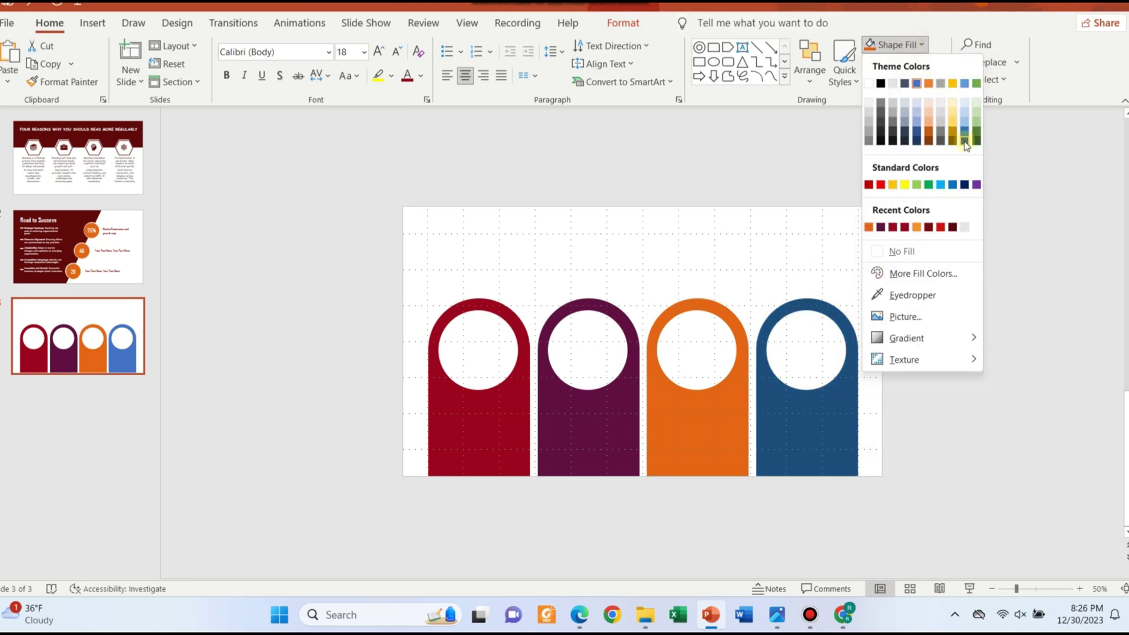
left_click(916, 141)
left_click(943, 270)
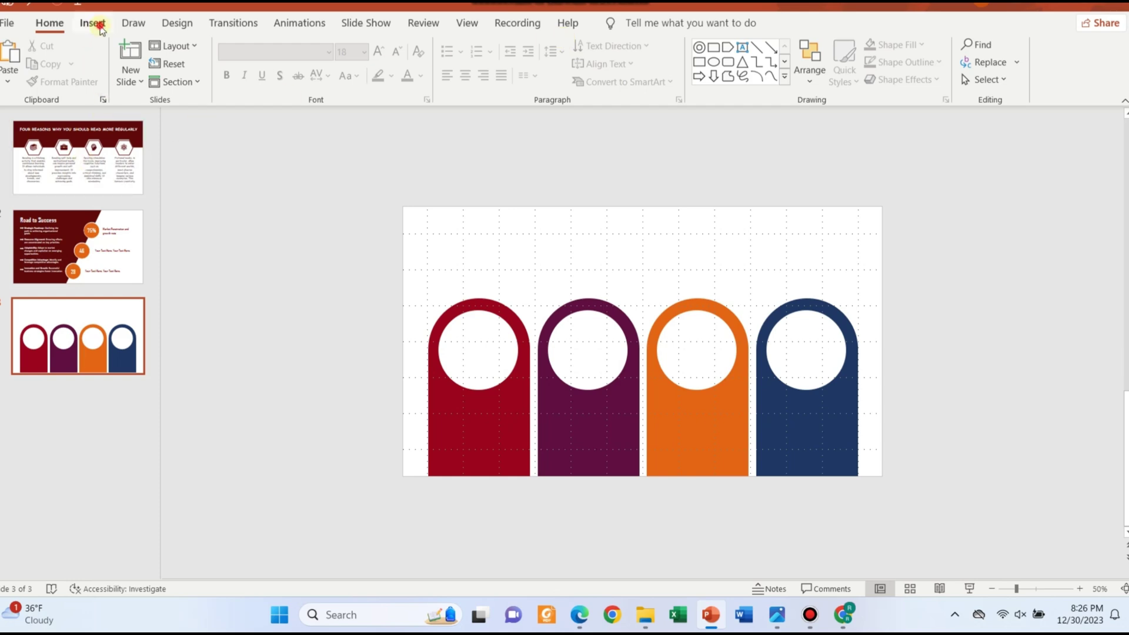
Pick the atom, head-with-brain and burst-shaped icons from the stock icon library
left_click(93, 24)
left_click(223, 59)
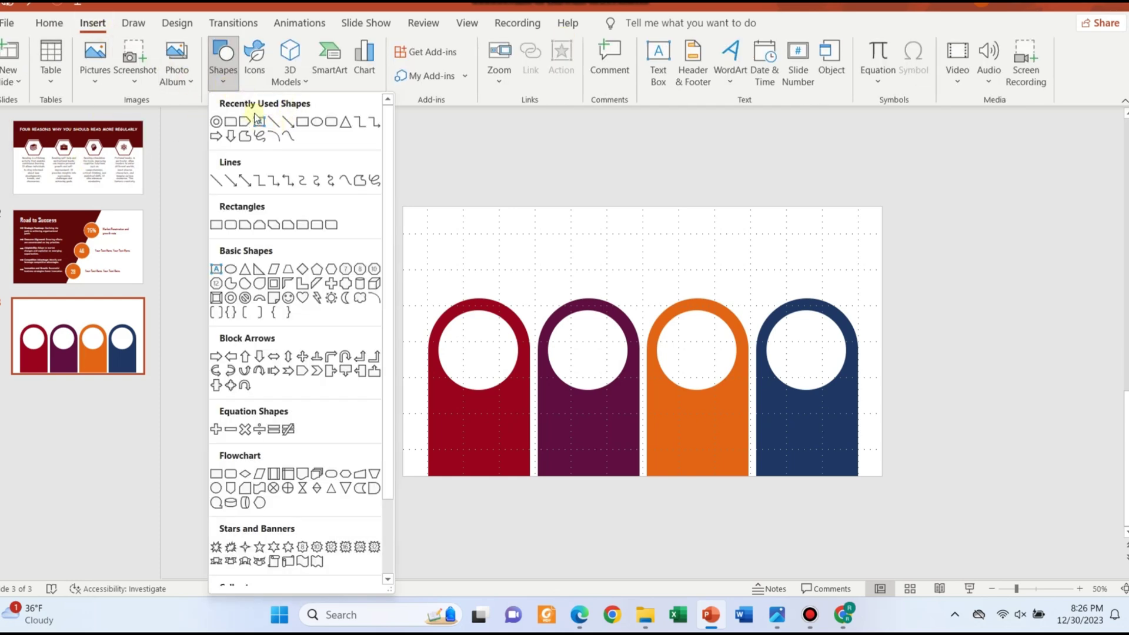
left_click(254, 59)
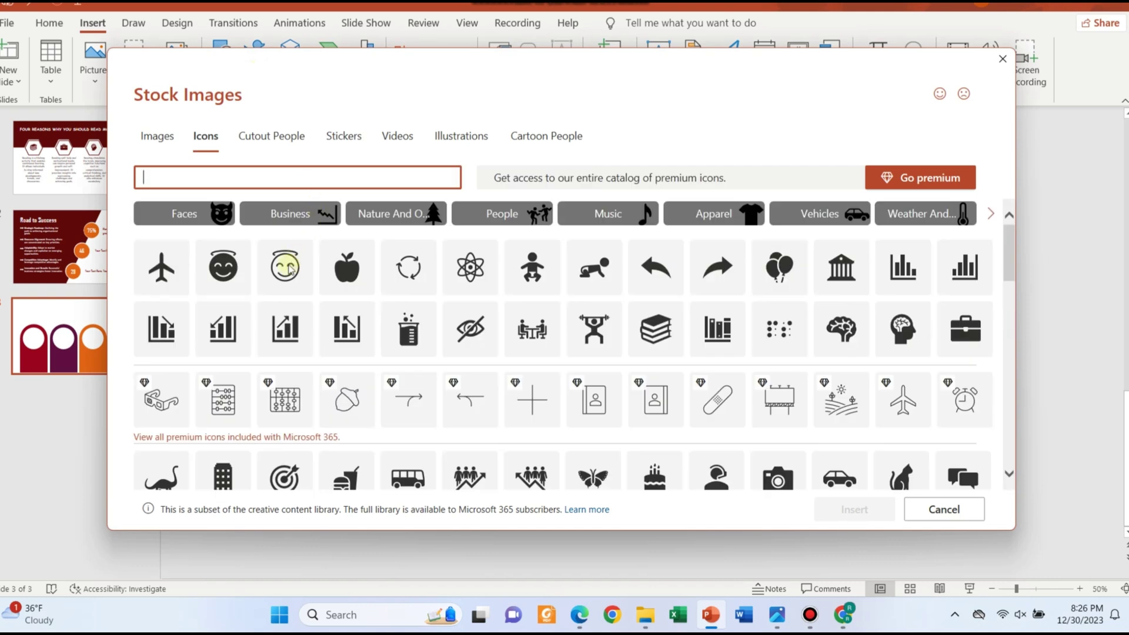
left_click(471, 261)
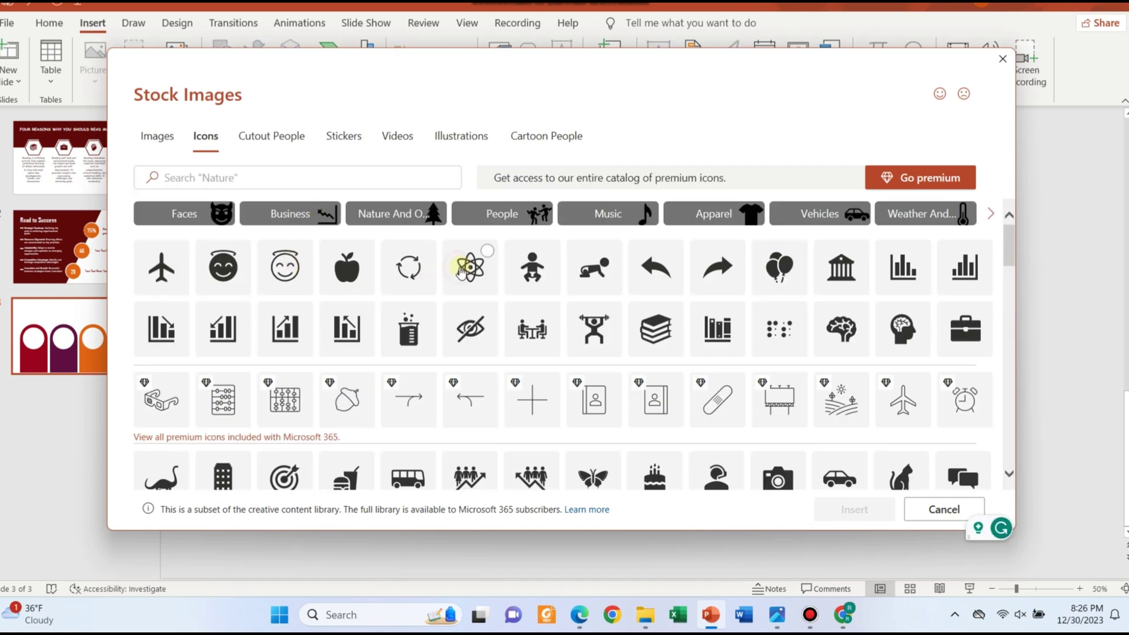
left_click(905, 329)
scroll(476, 366, "down", 3)
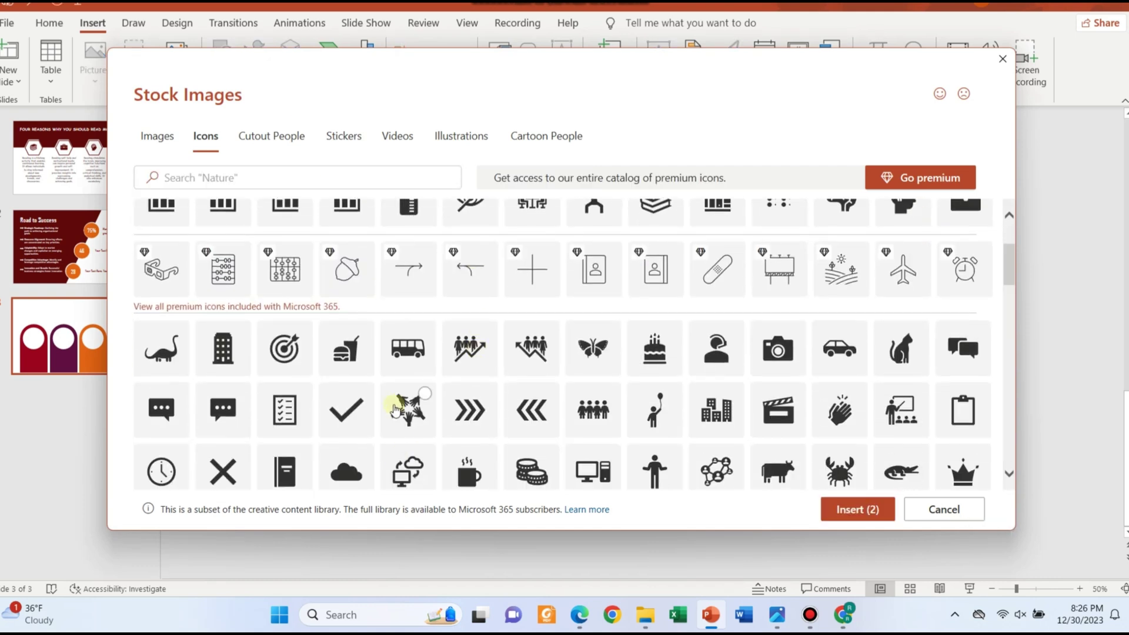
left_click(395, 410)
scroll(710, 396, "down", 3)
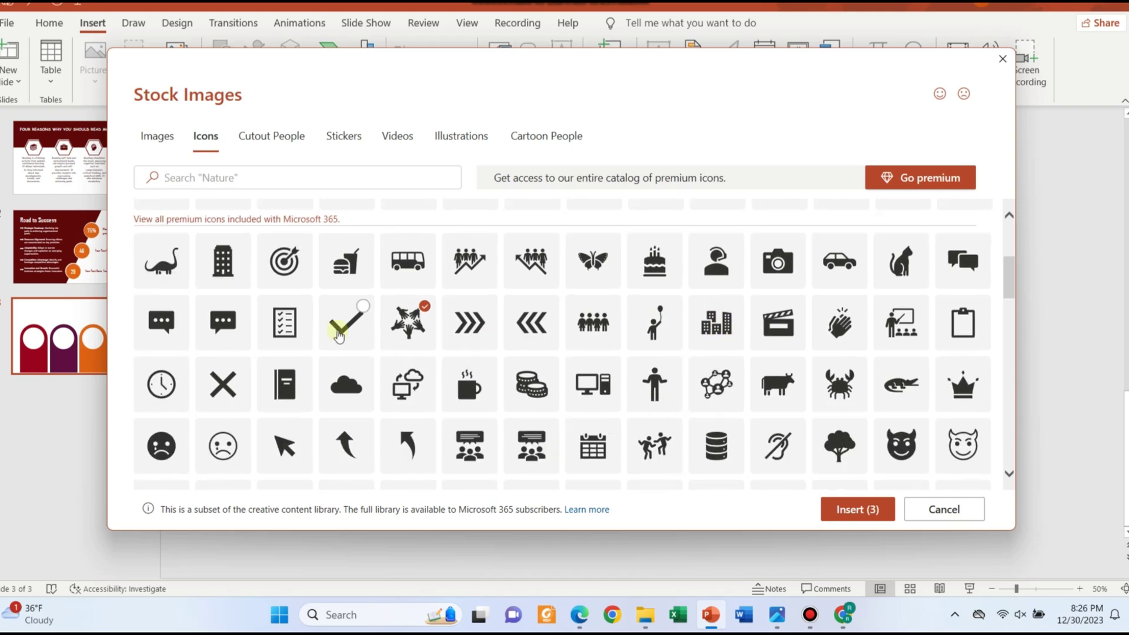
Insert the chosen icons and size them all to 1.67 inches high
left_click(856, 508)
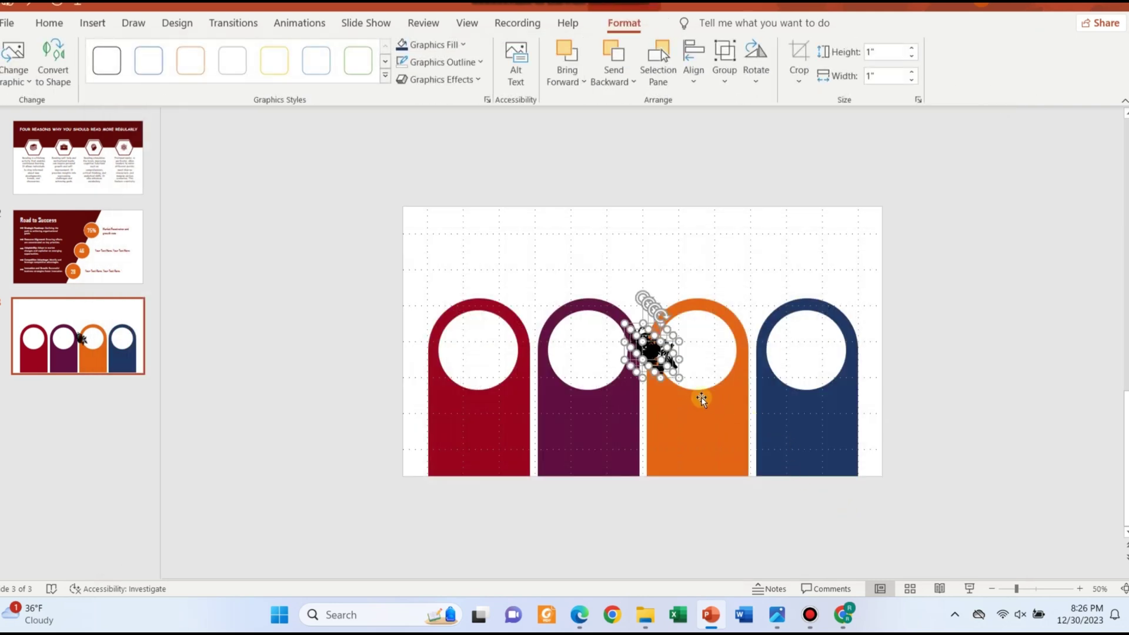
left_click_drag(678, 378, 452, 324)
left_click(824, 259)
left_click(627, 258)
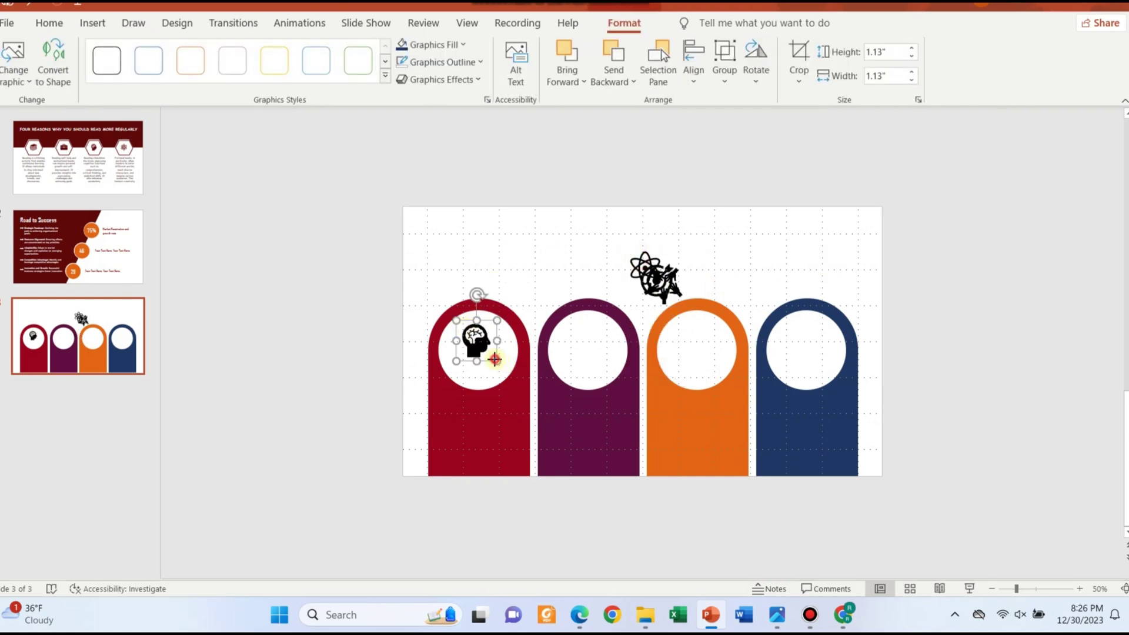
left_click_drag(505, 369, 491, 353)
left_click_drag(587, 245, 706, 310)
left_click(624, 23)
left_click(882, 53)
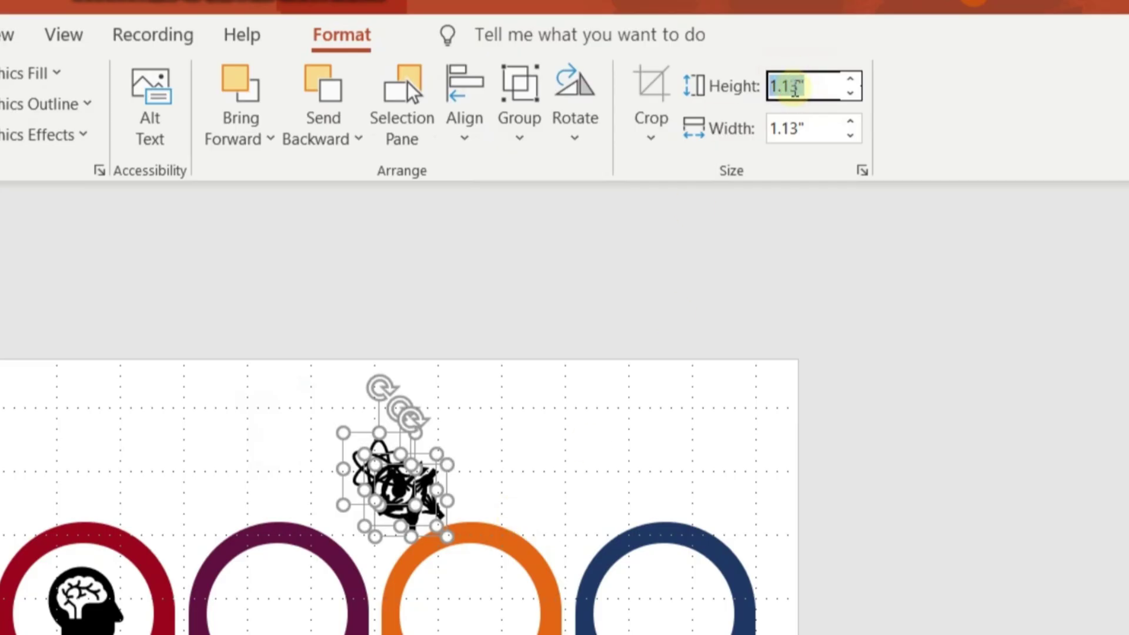
type("1.67")
key("Return")
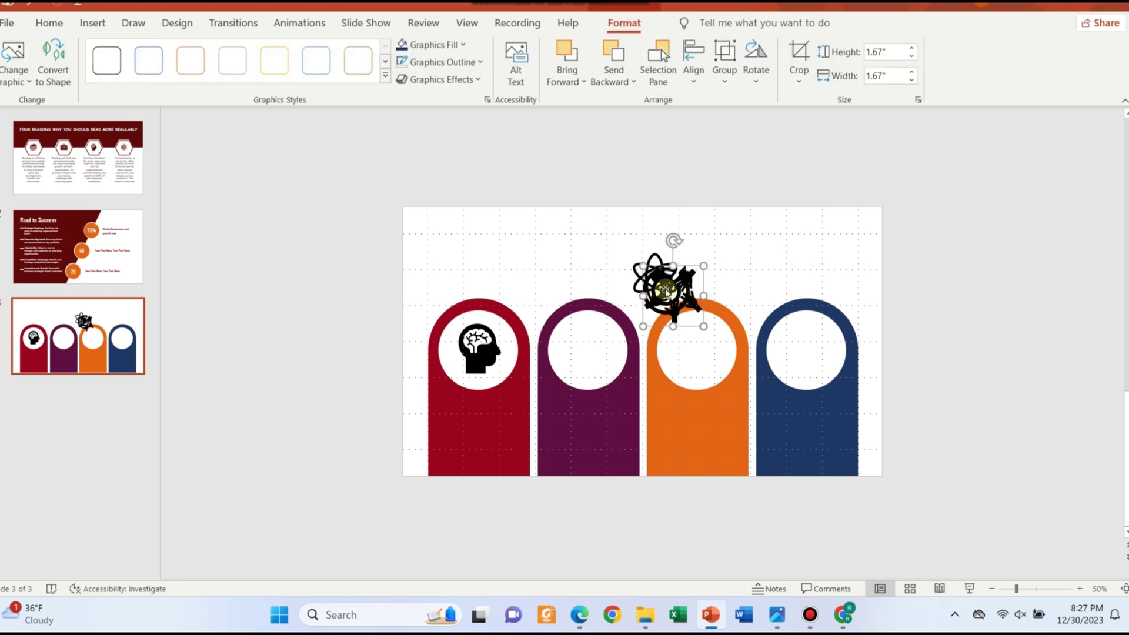
Move the hands, target and atom icons into the purple, navy and orange circles
left_click_drag(664, 290, 588, 351)
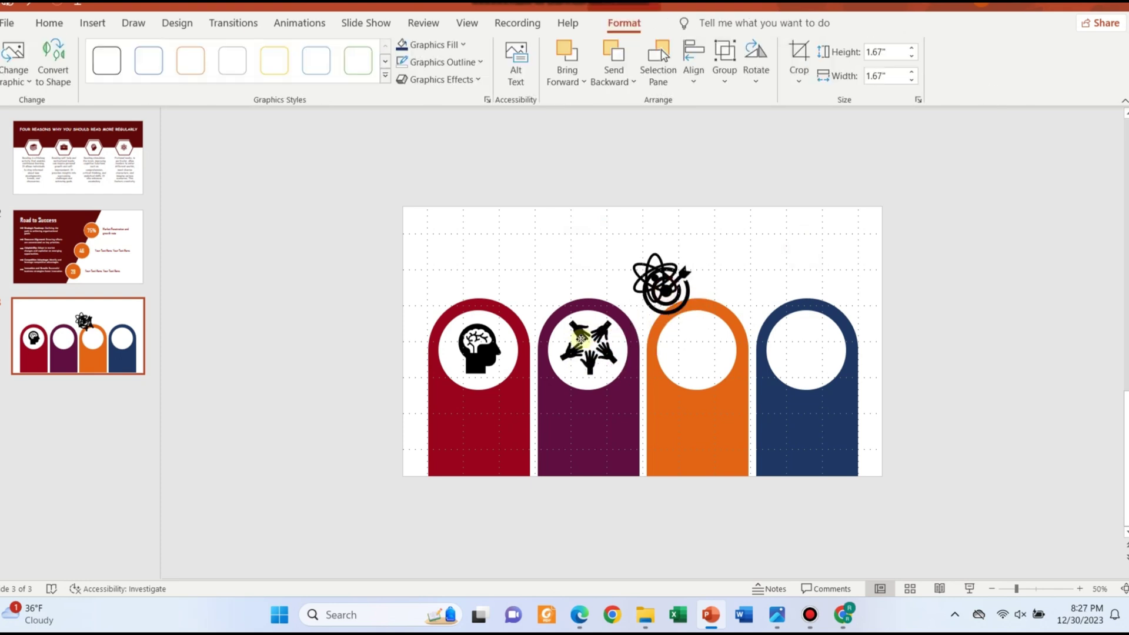
left_click_drag(663, 290, 813, 343)
left_click_drag(655, 278, 695, 350)
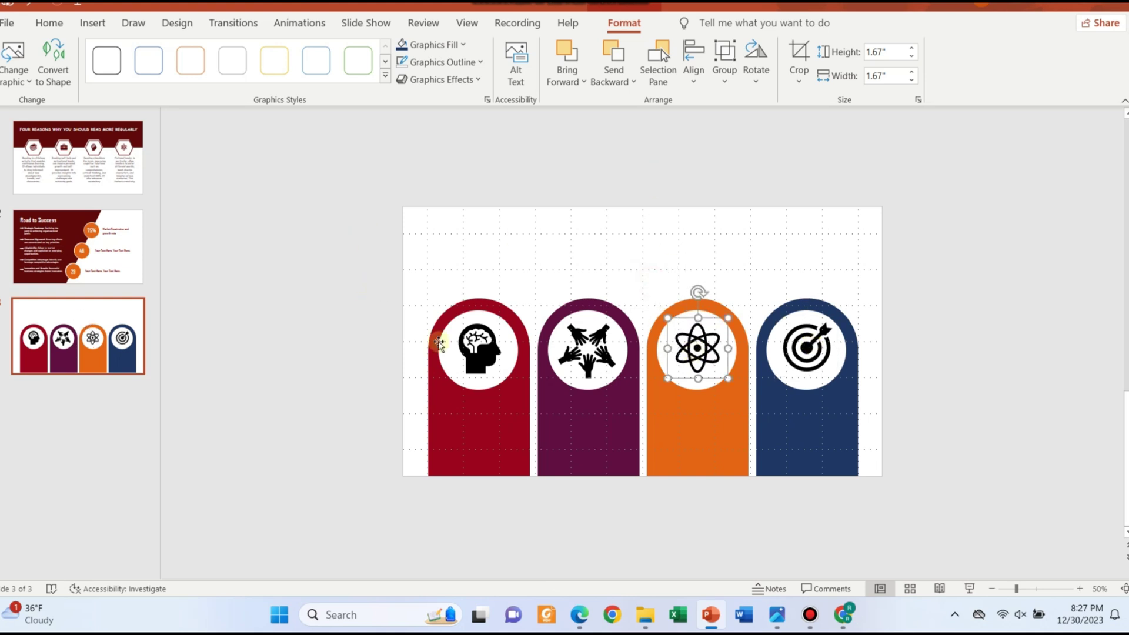
left_click(481, 357)
left_click_drag(351, 286, 905, 419)
Distribute the four icons vertically, then align their tops and middles
left_click(694, 64)
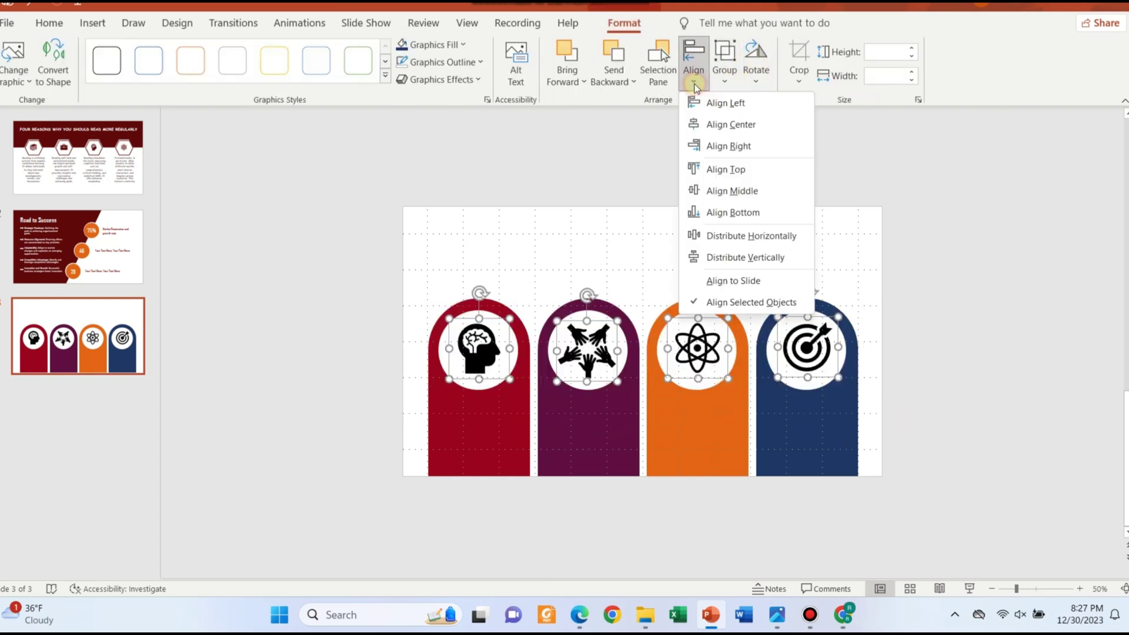
left_click(761, 257)
left_click(694, 64)
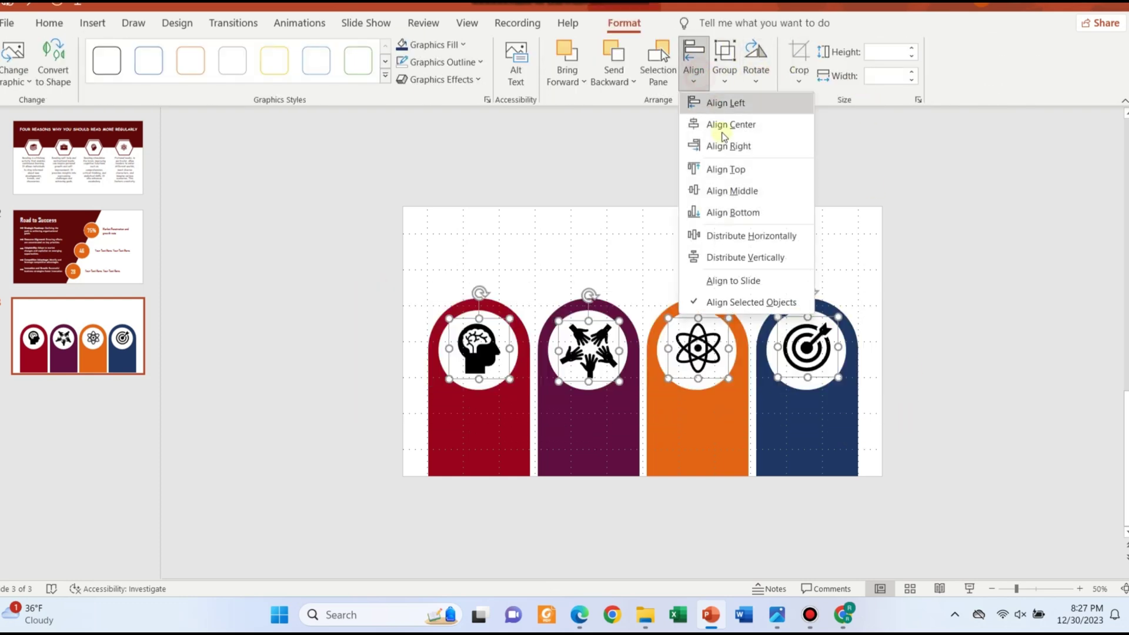
left_click(737, 168)
left_click(936, 267)
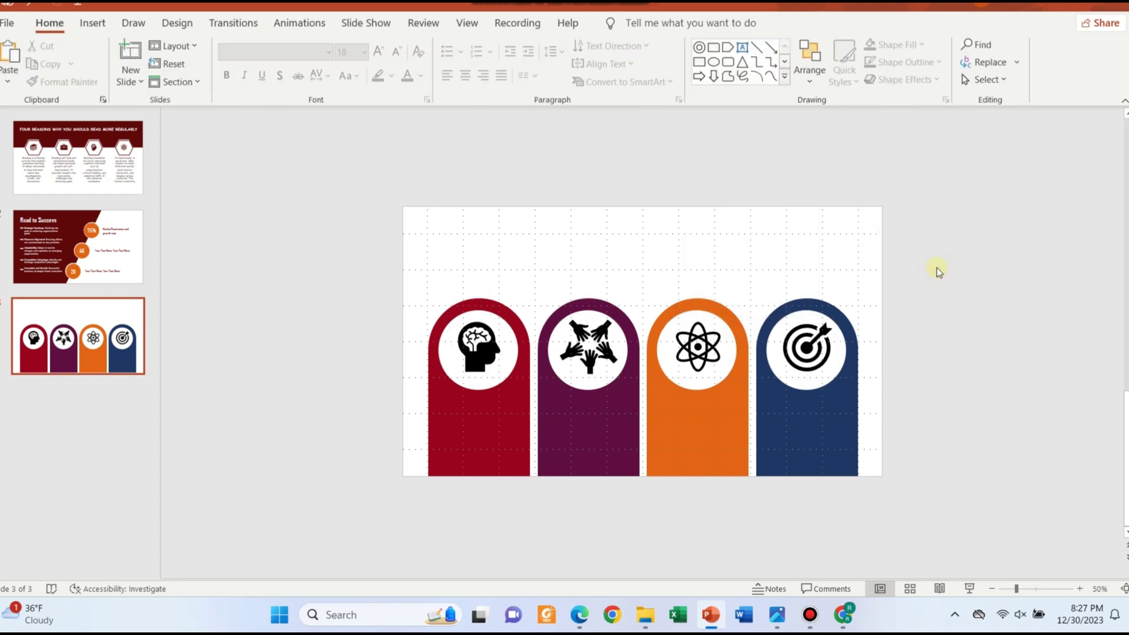
key("ctrl+z")
left_click(623, 23)
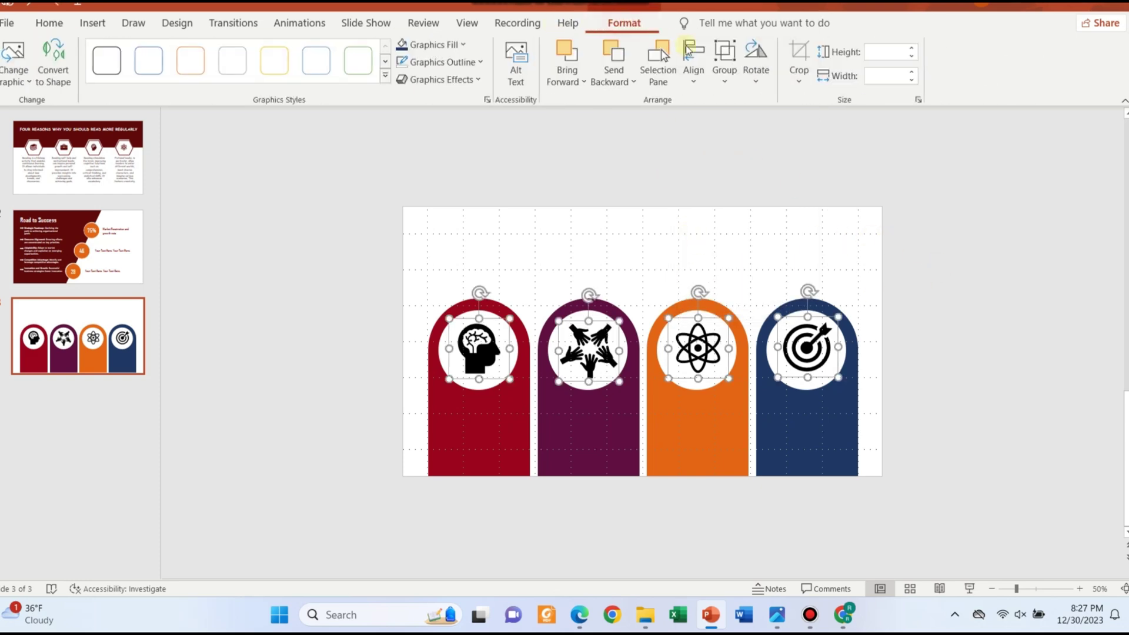
left_click(694, 65)
left_click(739, 191)
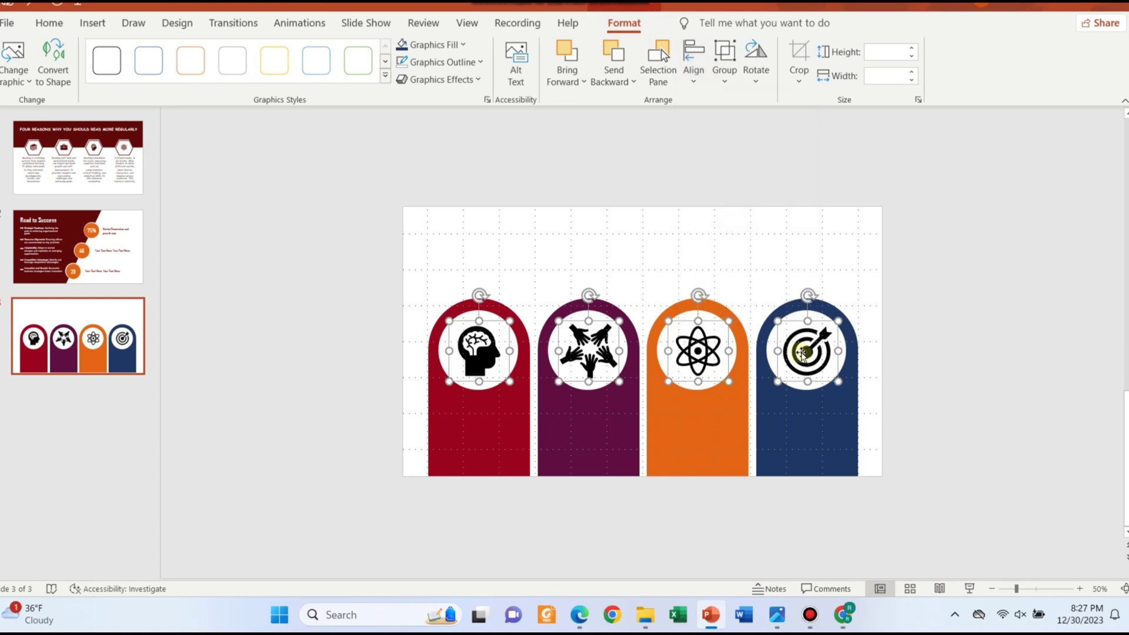
key("Escape")
left_click(894, 299)
Recolour the head icon dark red and the hands icon plum
left_click(491, 345)
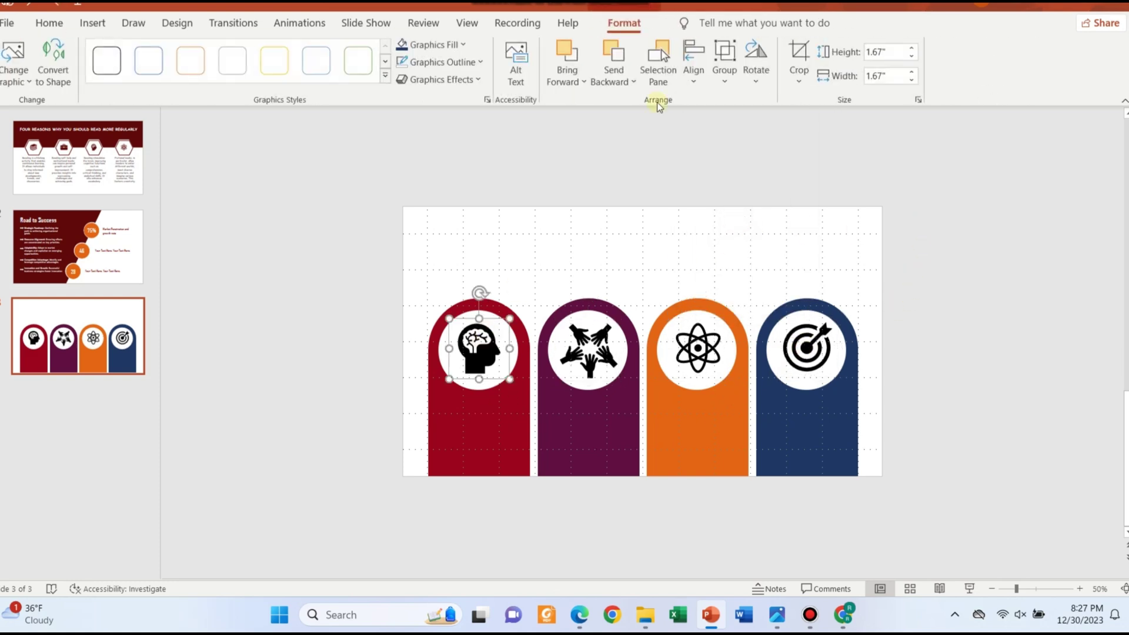
left_click(432, 45)
left_click(425, 230)
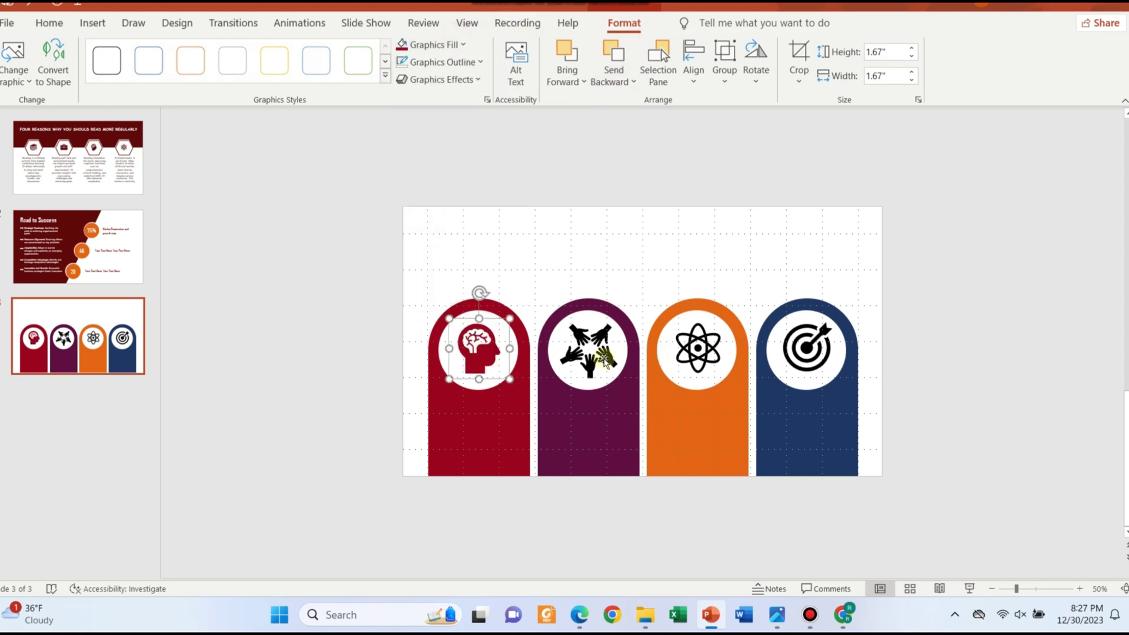
left_click(588, 347)
left_click(432, 45)
left_click(425, 228)
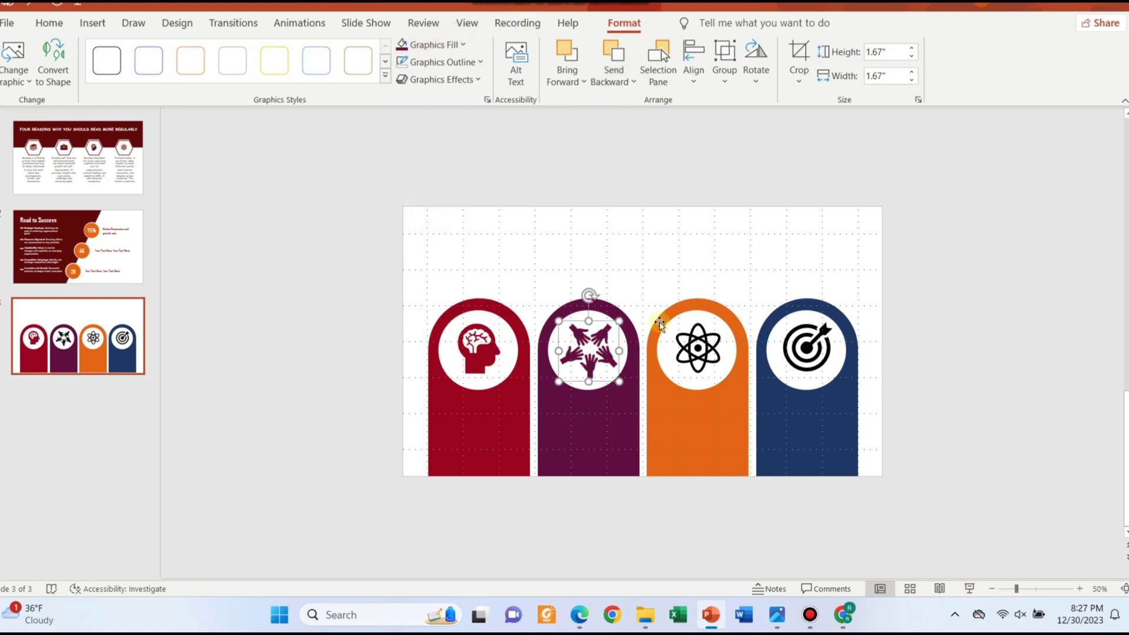
Recolour the atom icon orange and the target icon navy blue
left_click(698, 348)
left_click(432, 45)
left_click(412, 228)
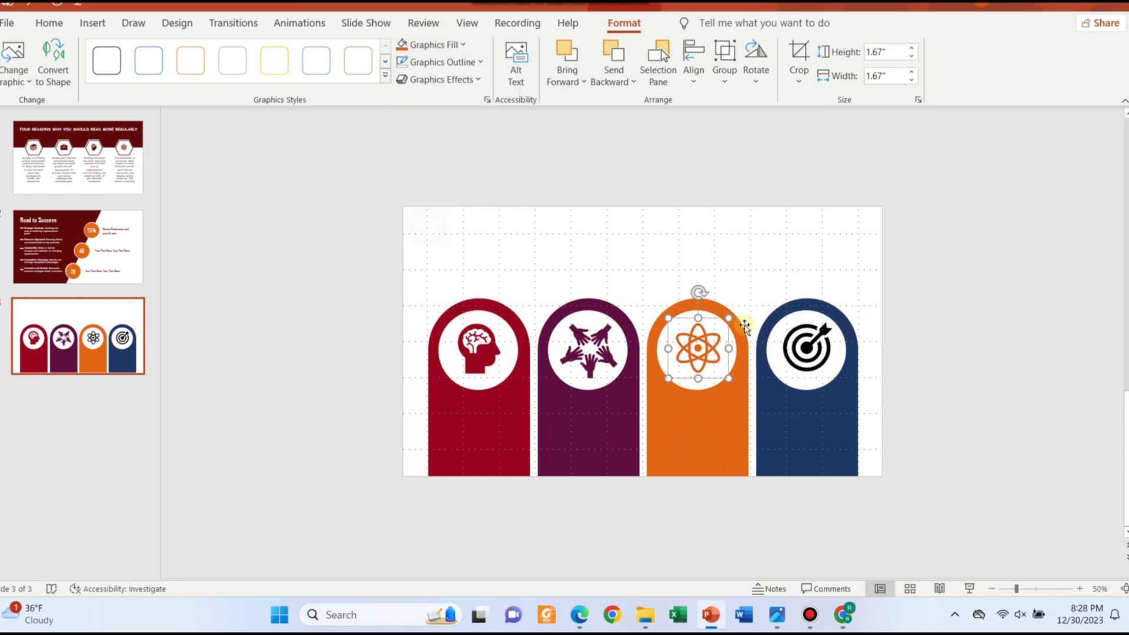
left_click(807, 347)
left_click(432, 44)
left_click(448, 143)
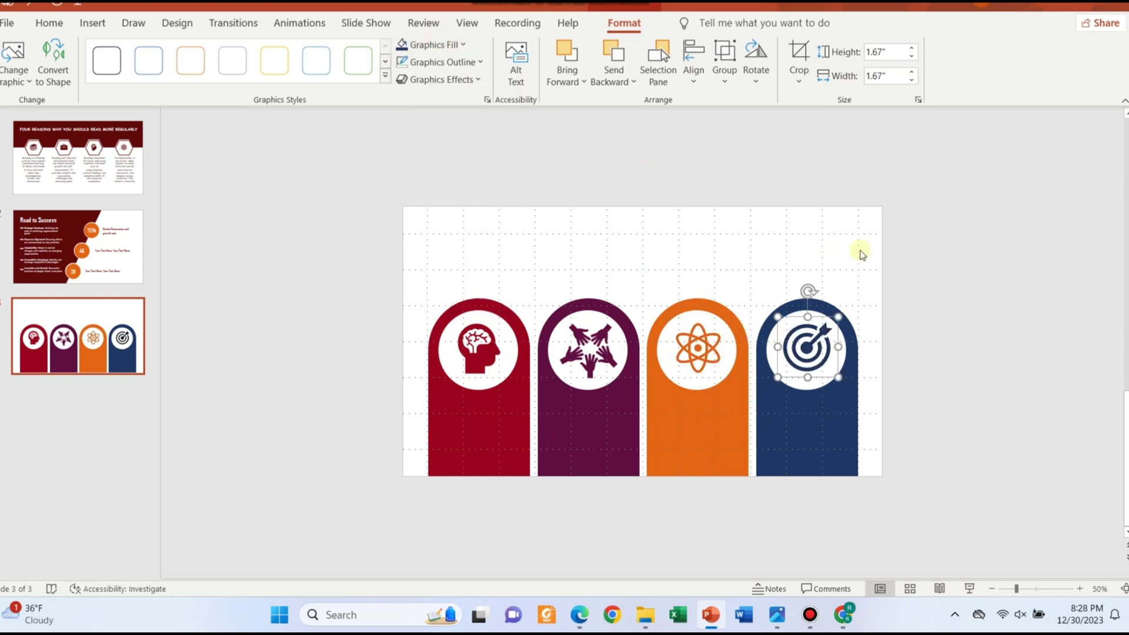
left_click(972, 299)
left_click(92, 22)
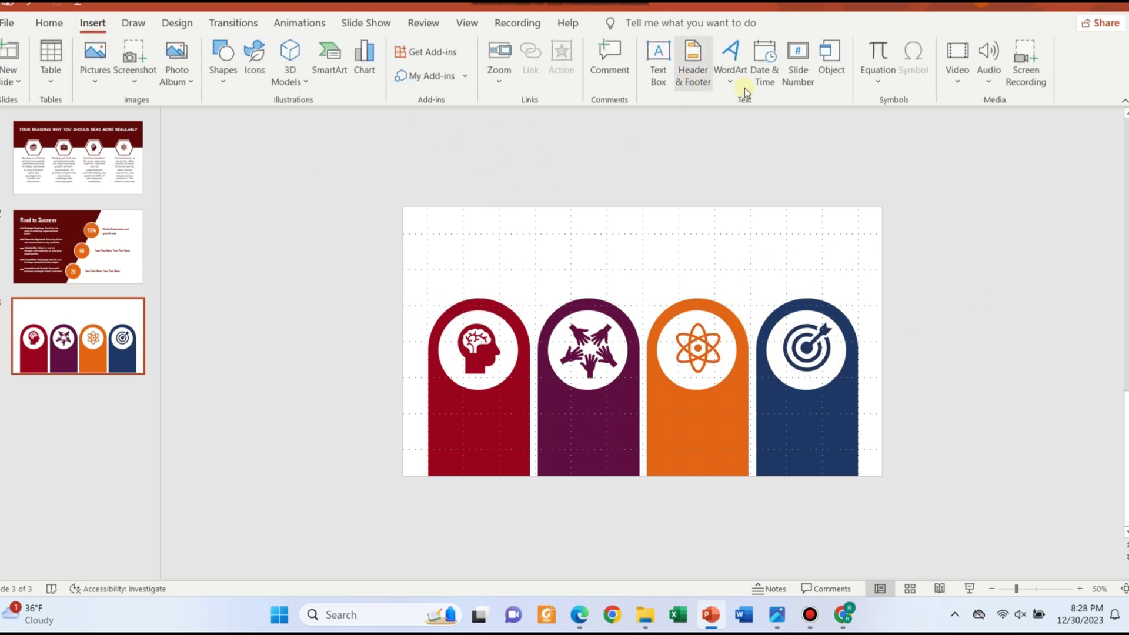
Add a larger, centred Georgia caption 'Add your inputs for the above icon or number here' in the red tab
left_click(658, 58)
left_click_drag(439, 397, 520, 455)
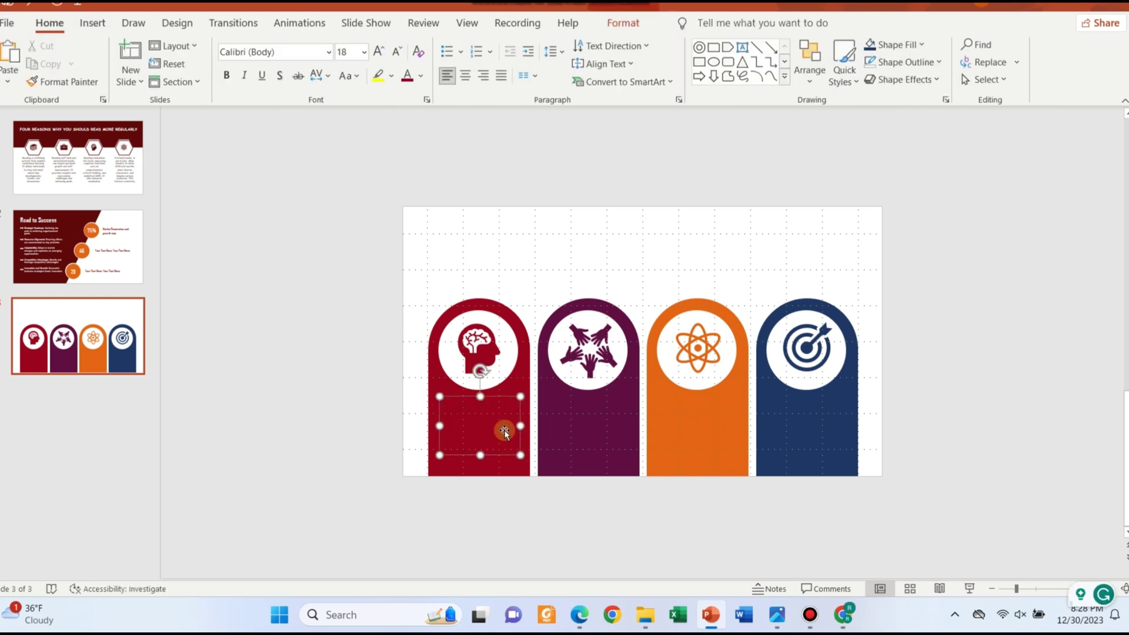
type("Add your input")
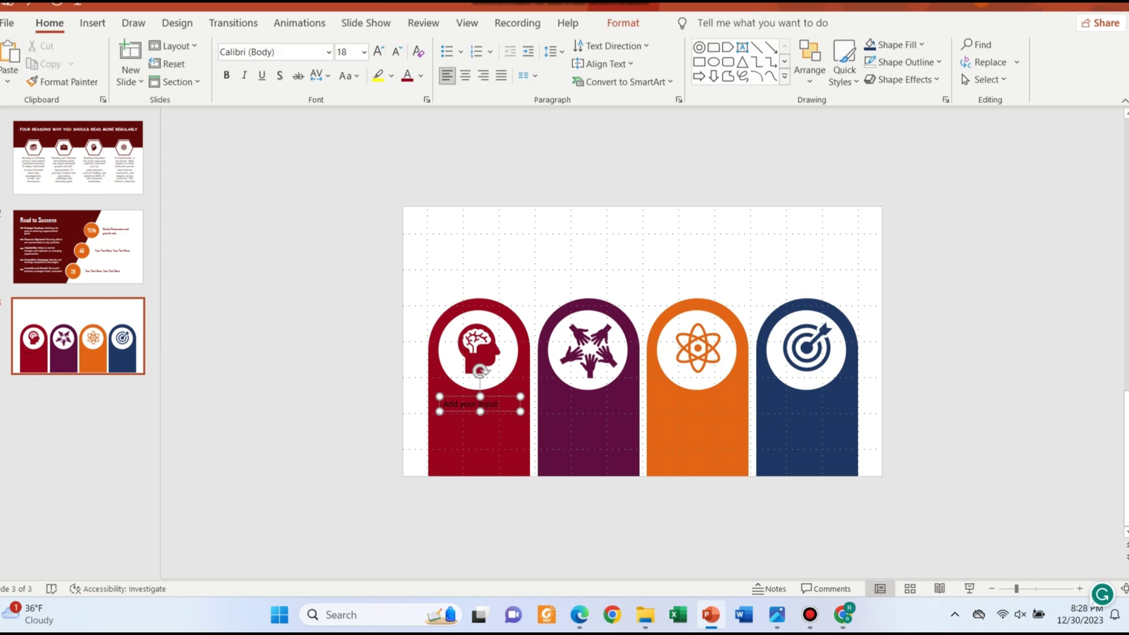
type("s for the above")
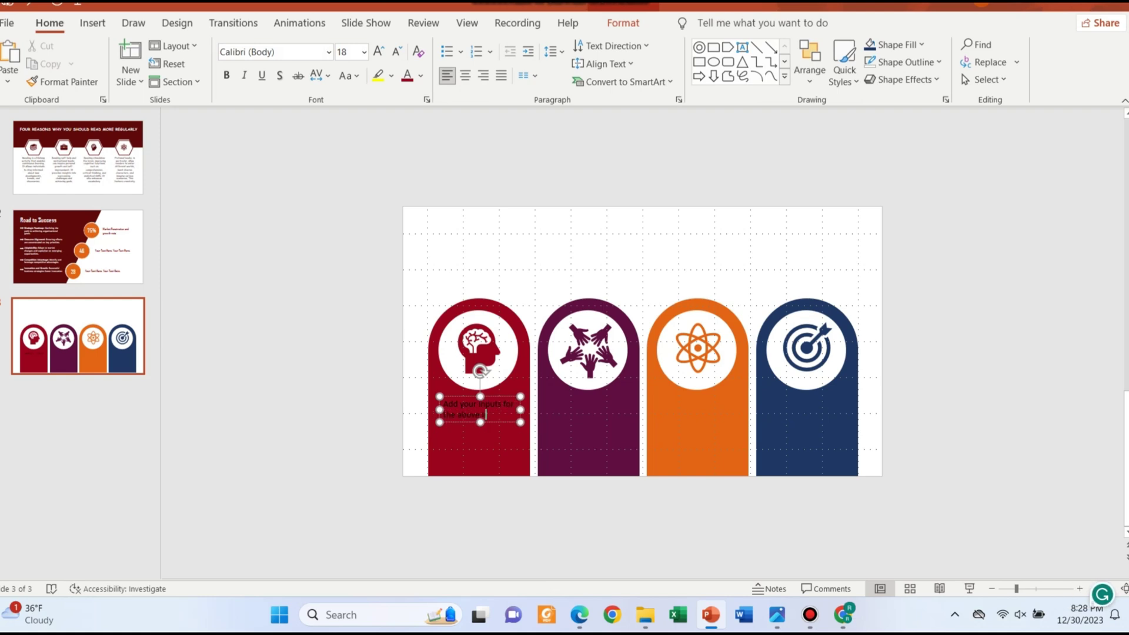
type(" icon or number here")
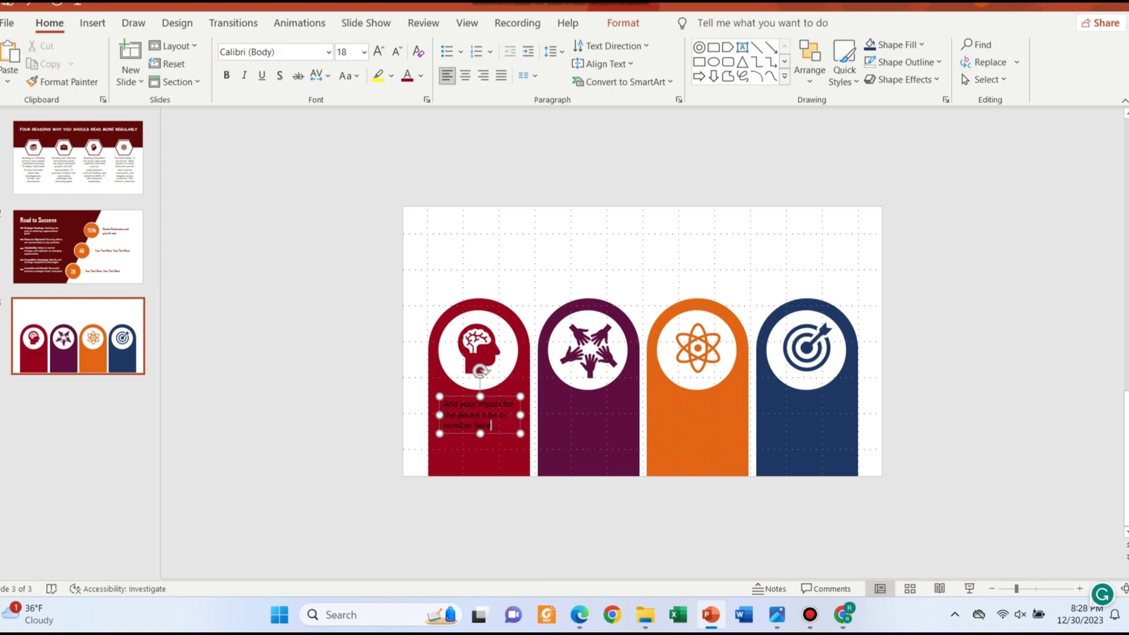
key("ctrl+a")
left_click(307, 52)
type("Georgia")
key("Return")
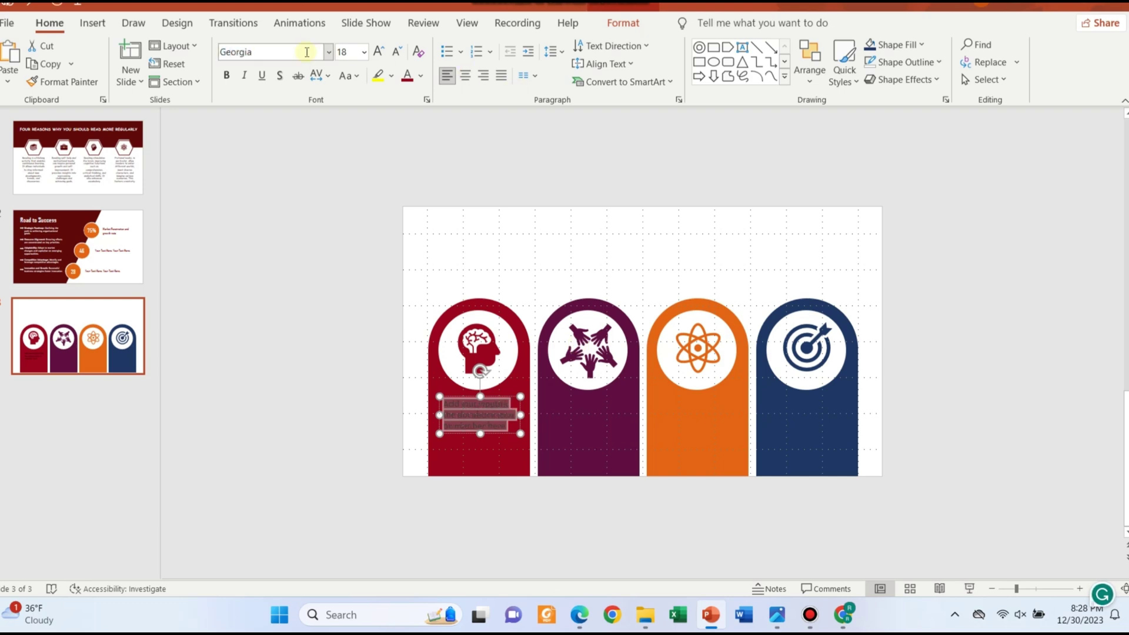
left_click(379, 51)
left_click(410, 115)
left_click(465, 75)
left_click(952, 368)
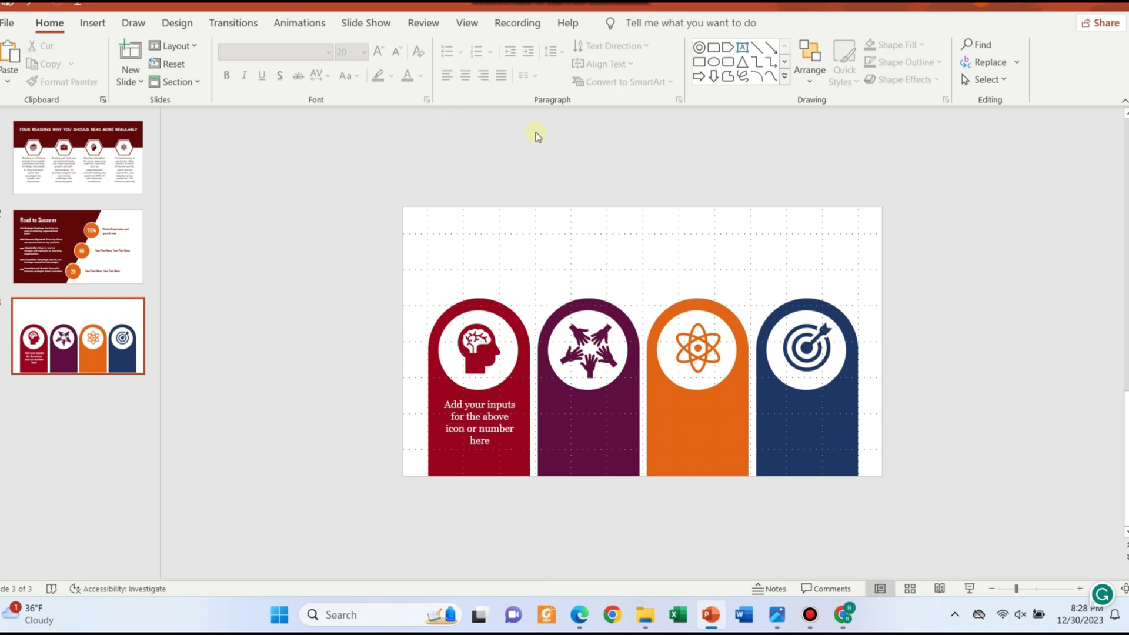
Turn off the slide gridlines
left_click(467, 23)
left_click(288, 63)
left_click(489, 412)
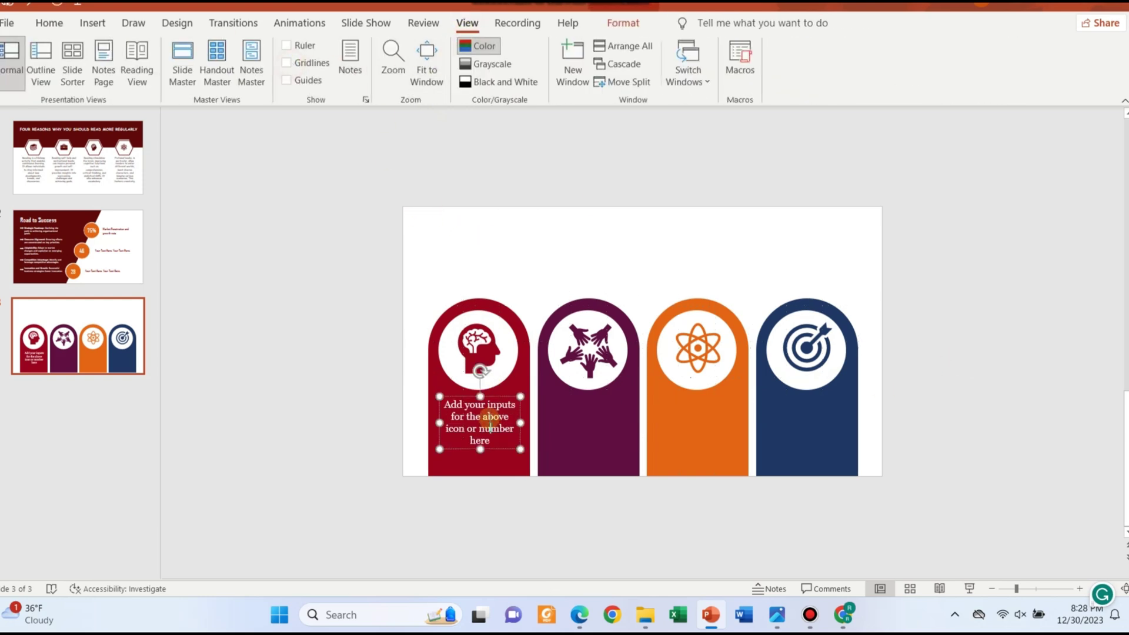
Copy the caption into the remaining tabs, then distribute all four horizontally and align their tops
left_click_drag(499, 396, 819, 405)
left_click_drag(358, 386, 950, 473)
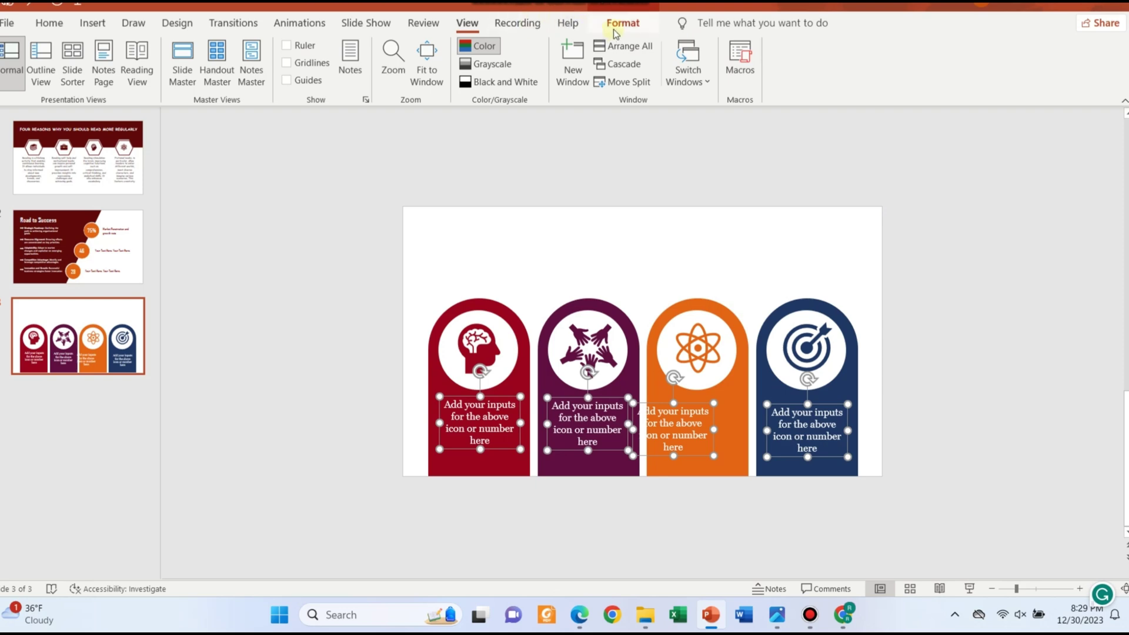
left_click(620, 23)
left_click(993, 46)
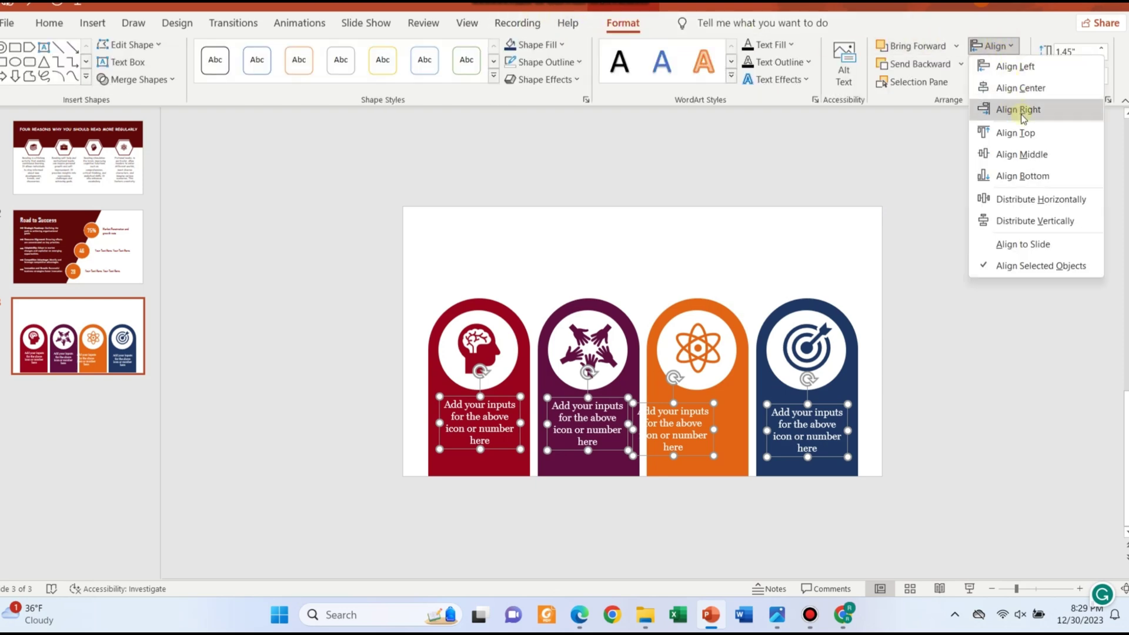
left_click(1028, 201)
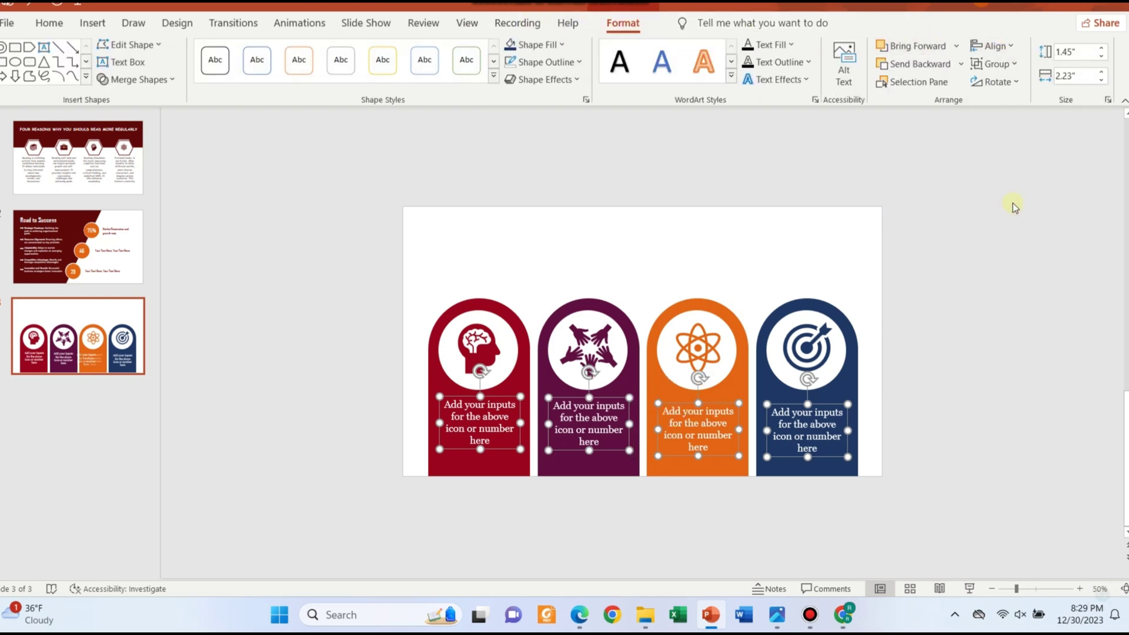
left_click(993, 46)
left_click(1016, 133)
left_click(1003, 379)
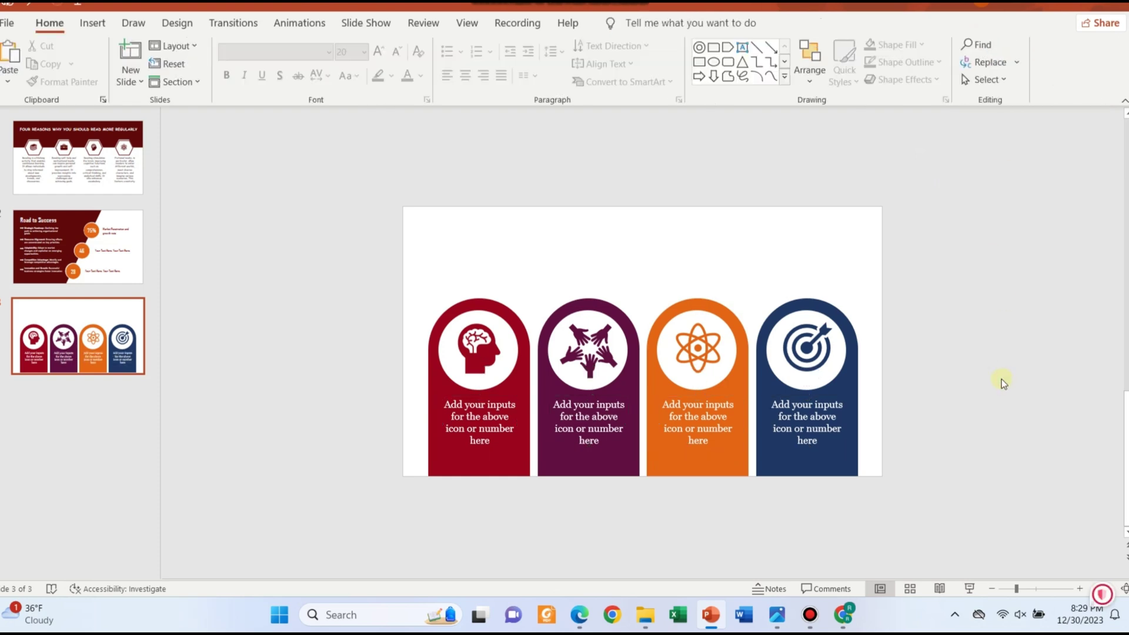
Paste the title text box at the slide top, widen it across the slide, and enlarge it to 38 pt
key("ctrl+v")
triple_click(469, 243)
left_click(380, 52)
left_click(380, 52)
left_click_drag(675, 257, 852, 270)
left_click_drag(433, 245, 427, 245)
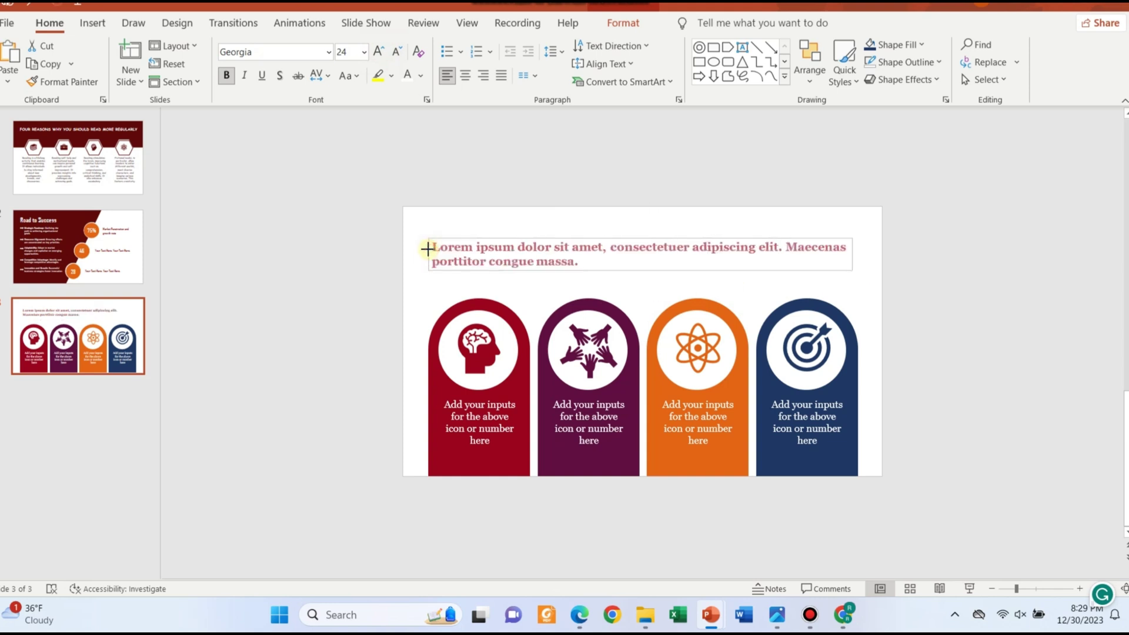
left_click_drag(496, 238, 497, 234)
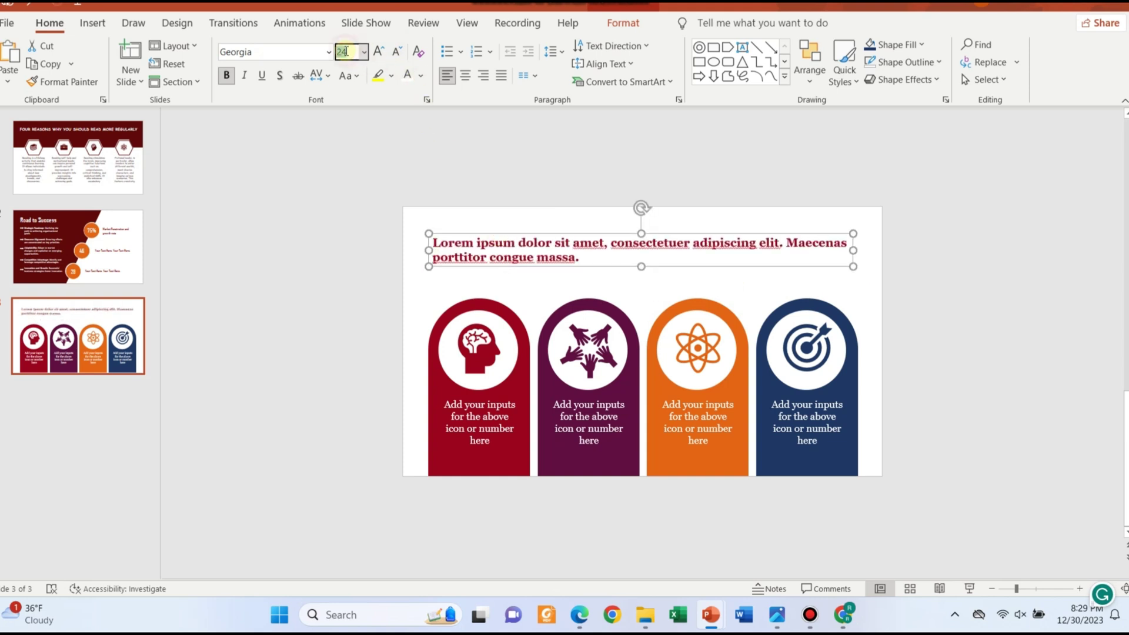
left_click(340, 52)
type("38")
key("Return")
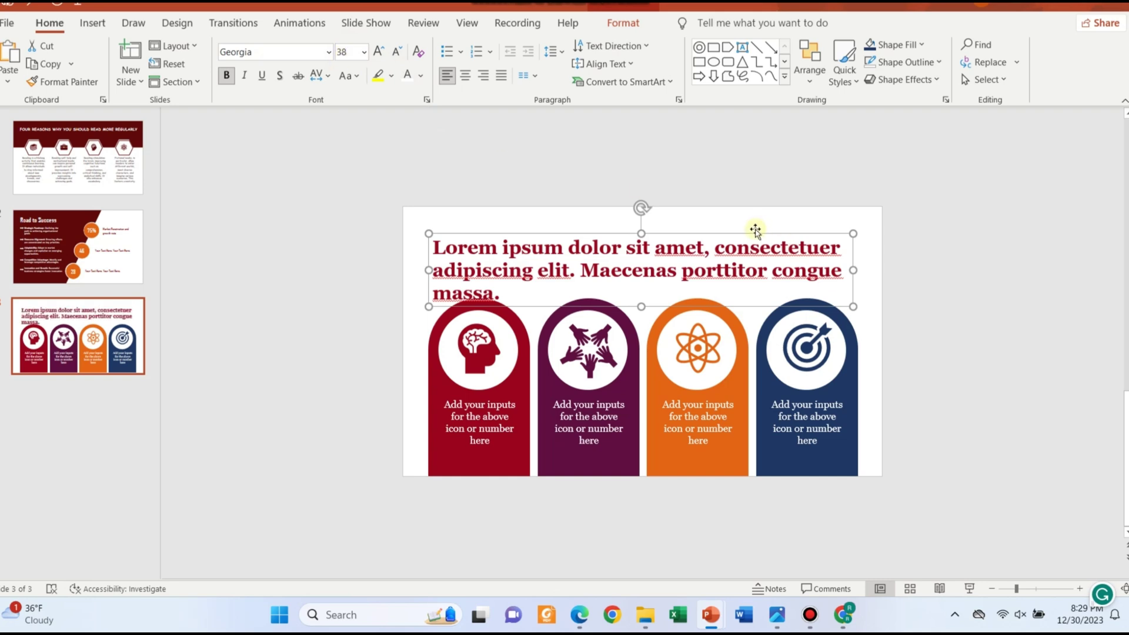
Fine-tune the title box's position and width, trying 34 pt before settling the title at 36 pt
left_click_drag(755, 229, 718, 220)
type("36")
key("Return")
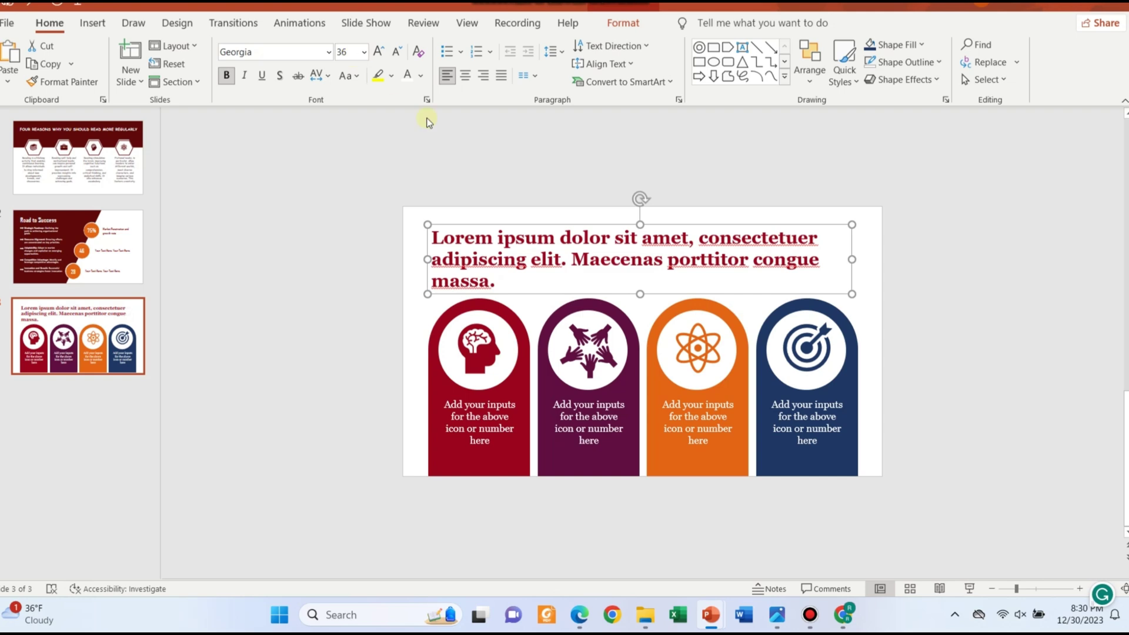
type("34")
key("Return")
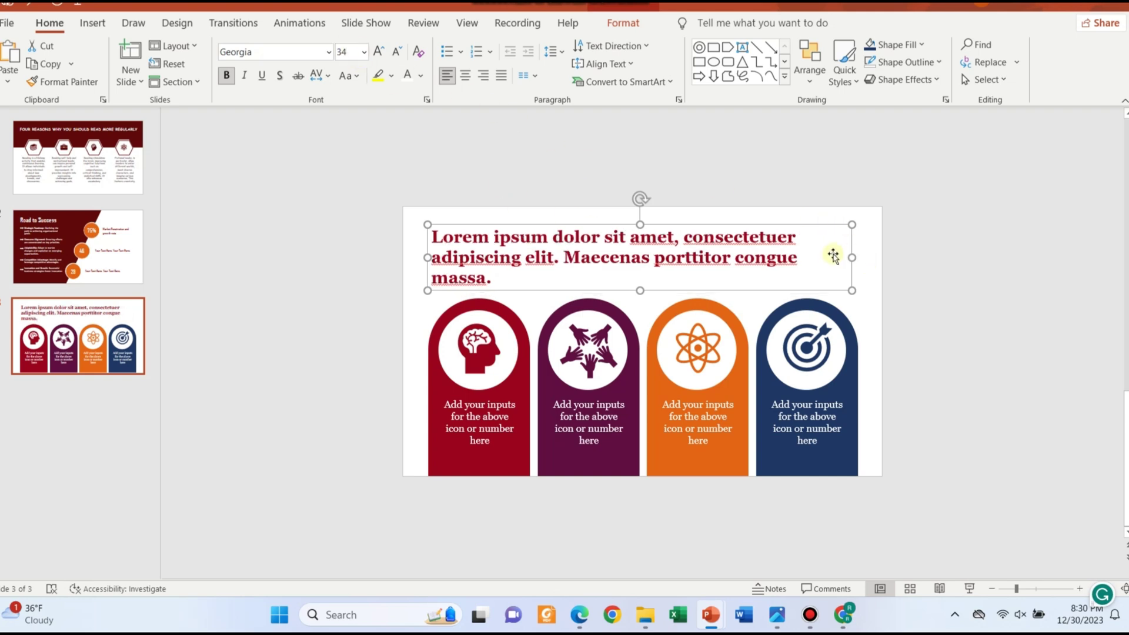
left_click_drag(852, 259, 853, 257)
left_click_drag(428, 254, 430, 256)
left_click(353, 53)
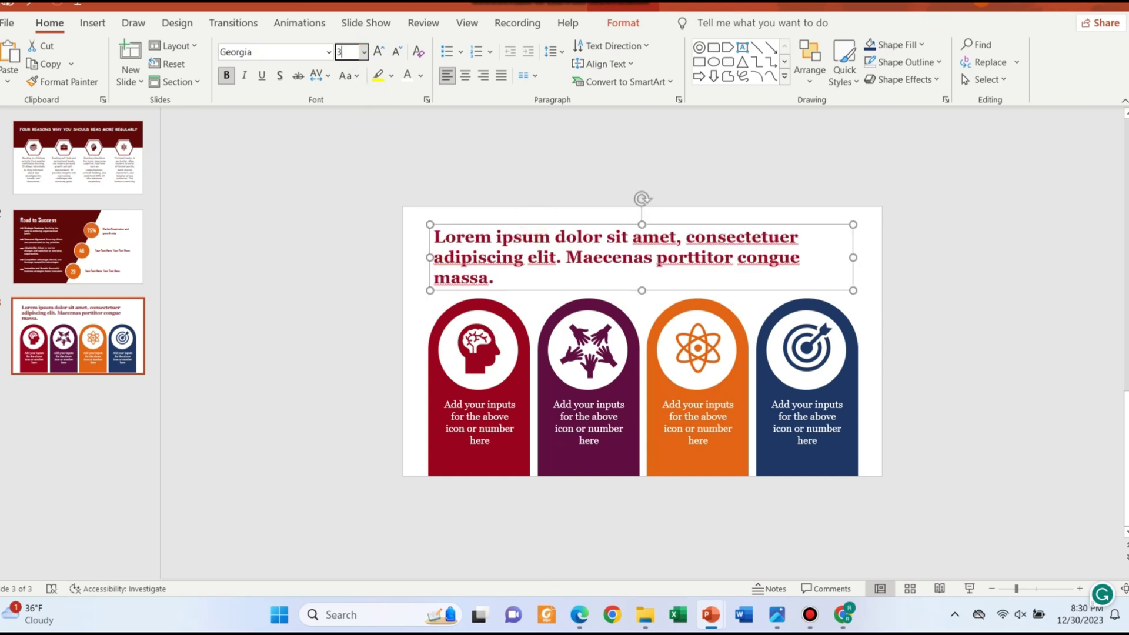
type("36")
key("Return")
left_click(939, 294)
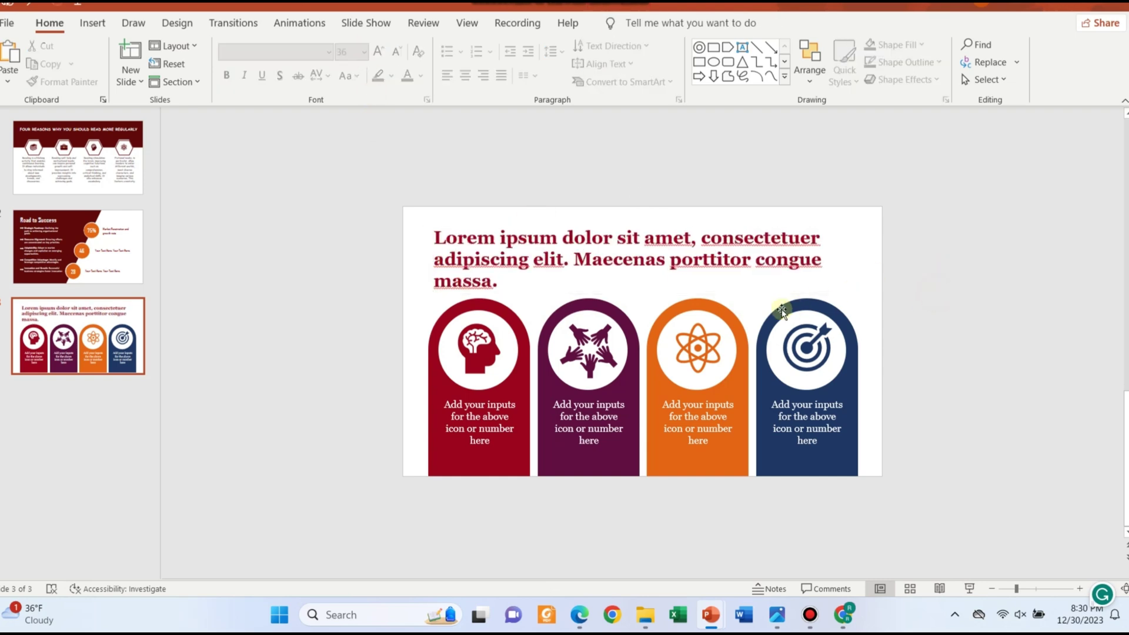